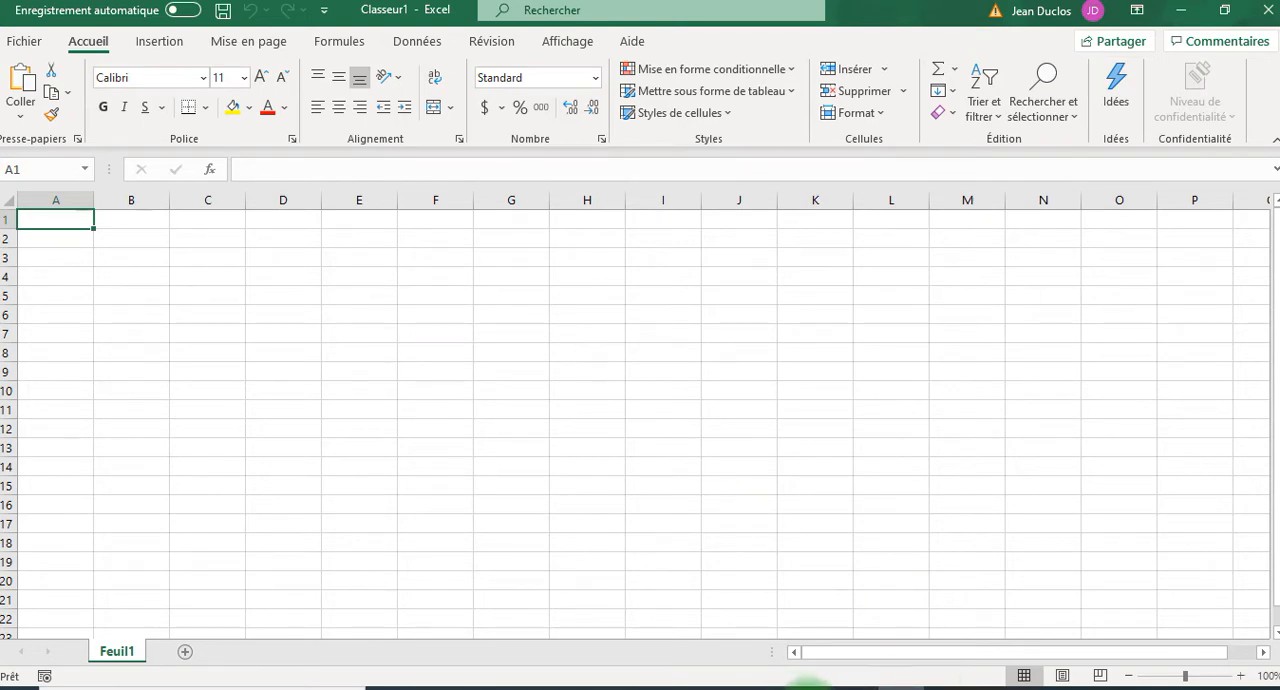
Switch to Chrome and download Microsoft's Sample Excel Spreadsheet from the Google results for "free excel data to use".
mouse_move(812, 686)
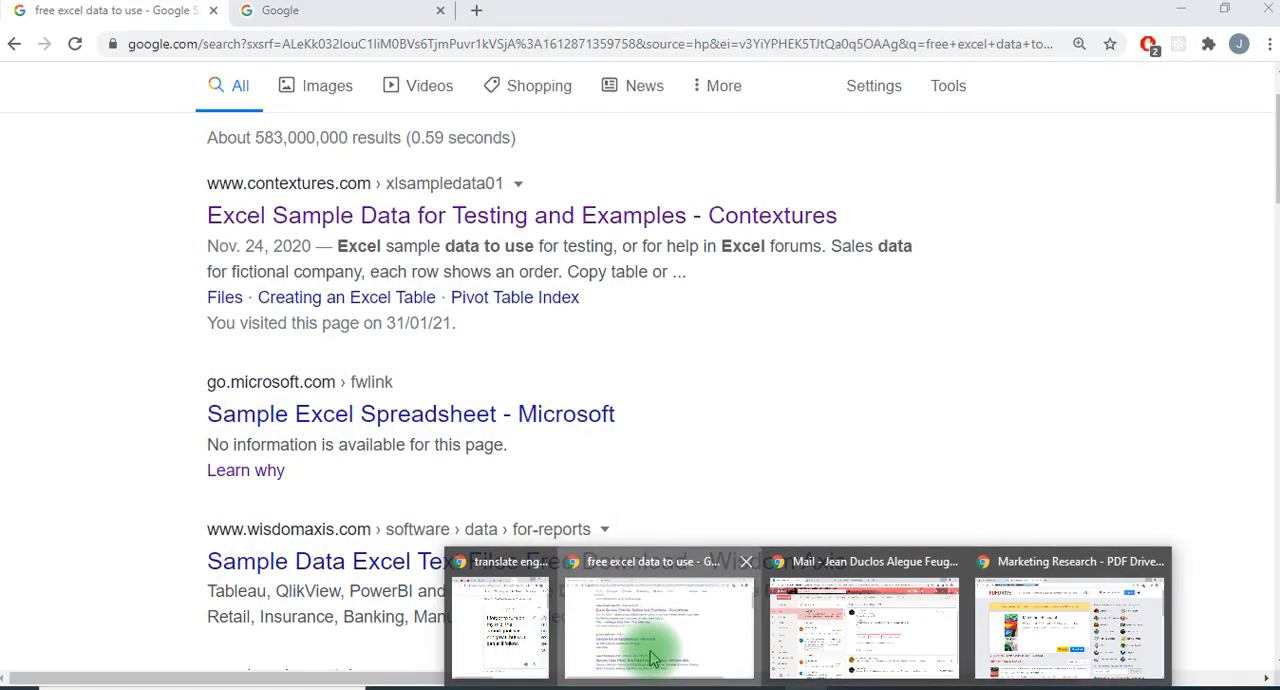
left_click(651, 645)
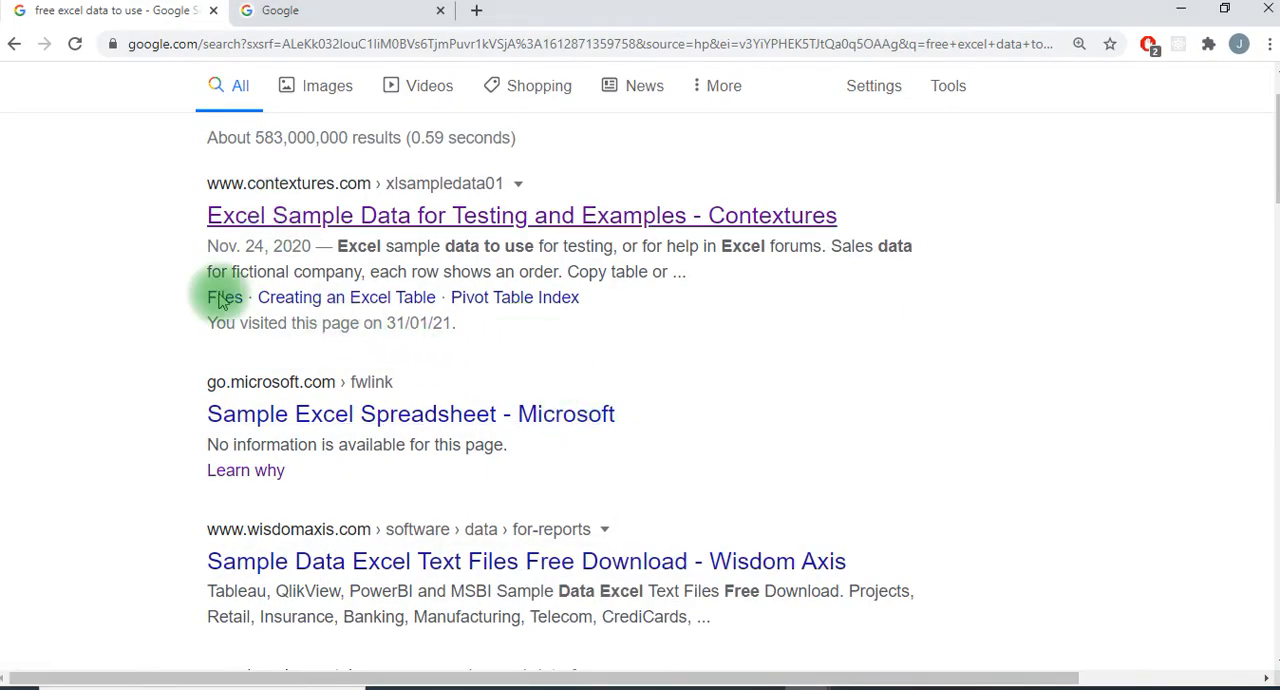
scroll(217, 290, "up", 1)
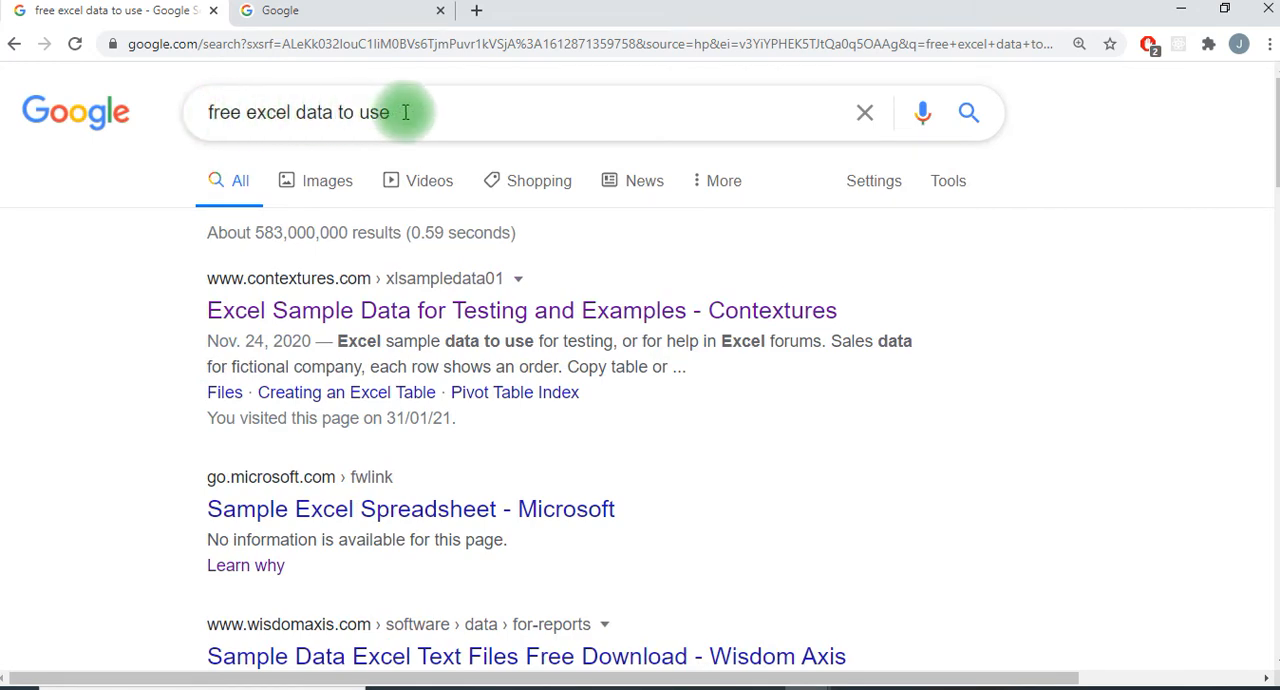
scroll(997, 449, "down", 2)
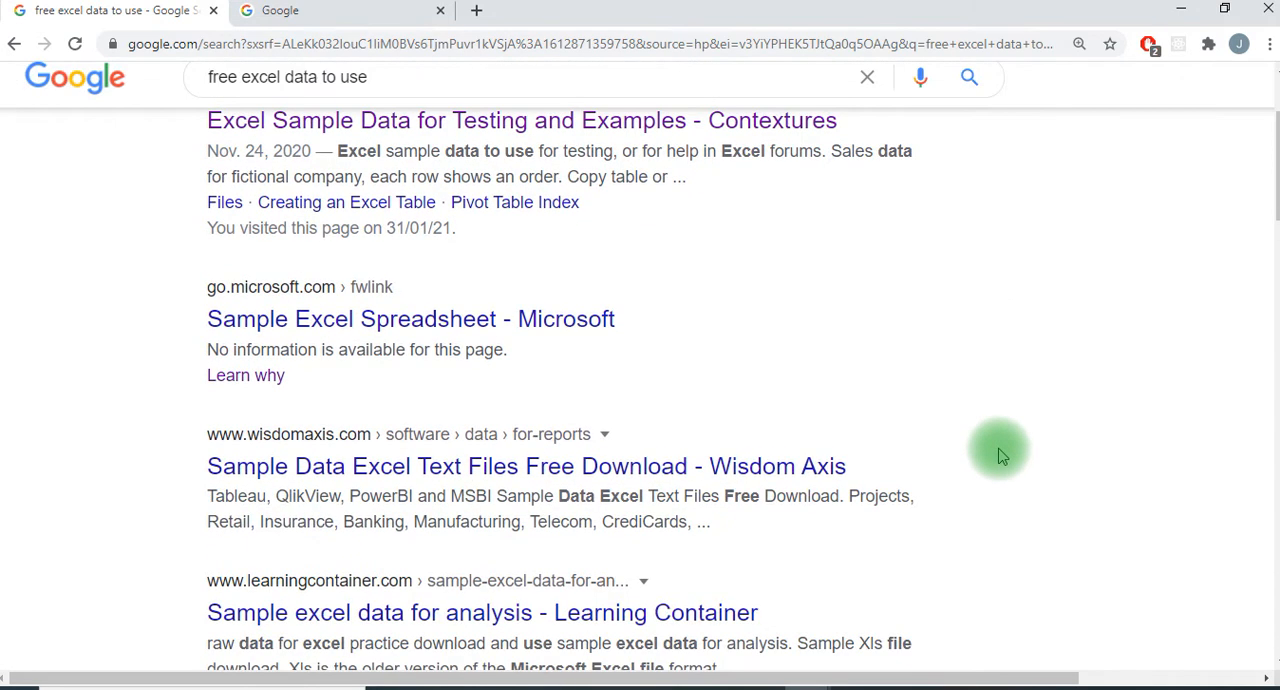
scroll(1000, 456, "down", 1)
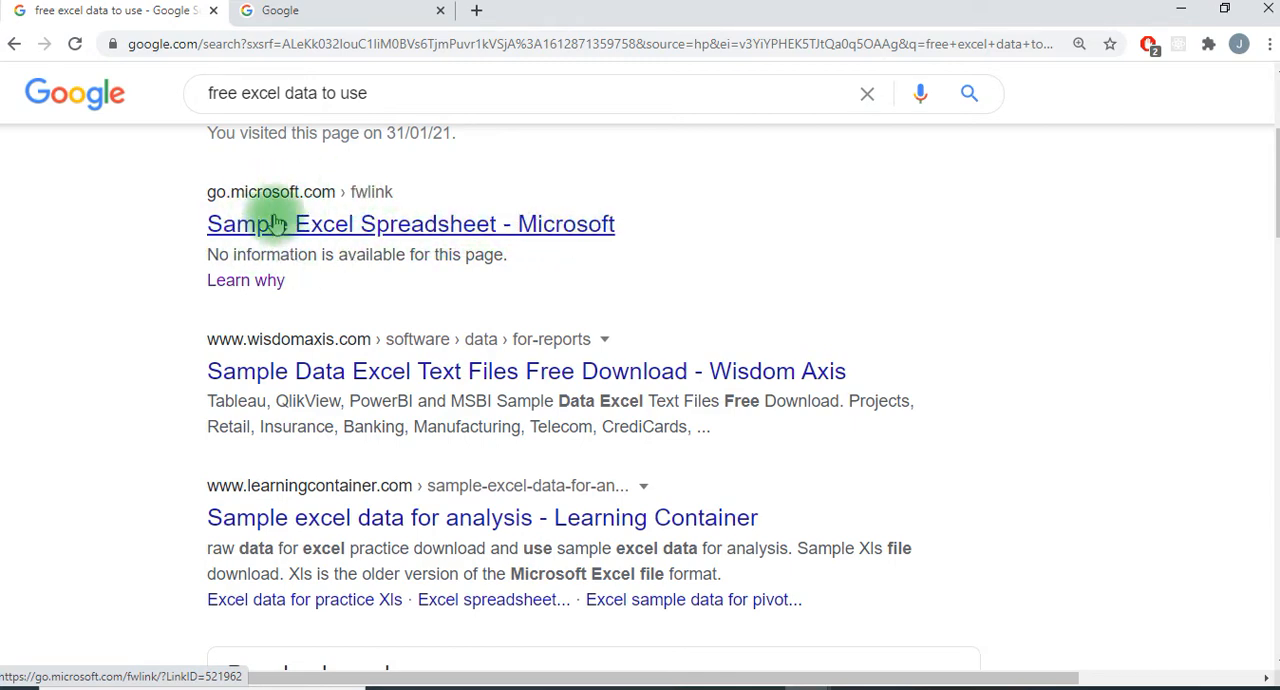
left_click(353, 237)
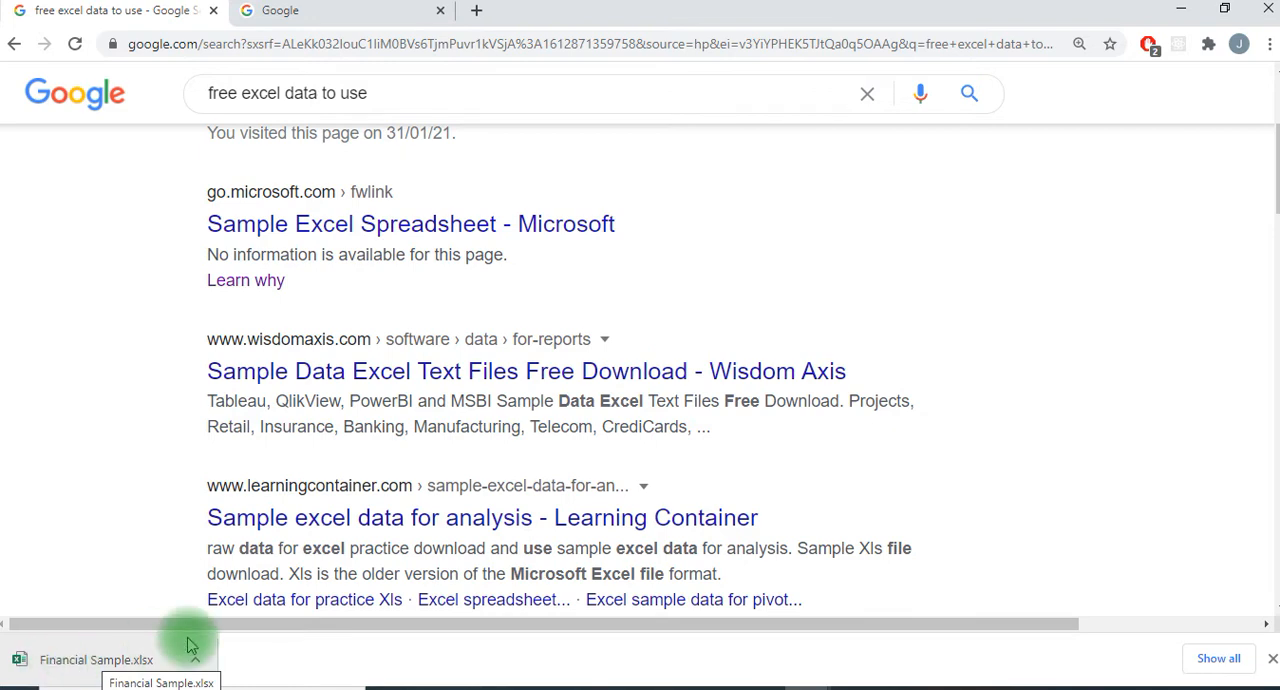
Open the downloaded Financial Sample.xlsx in Excel and enable editing.
left_click(40, 660)
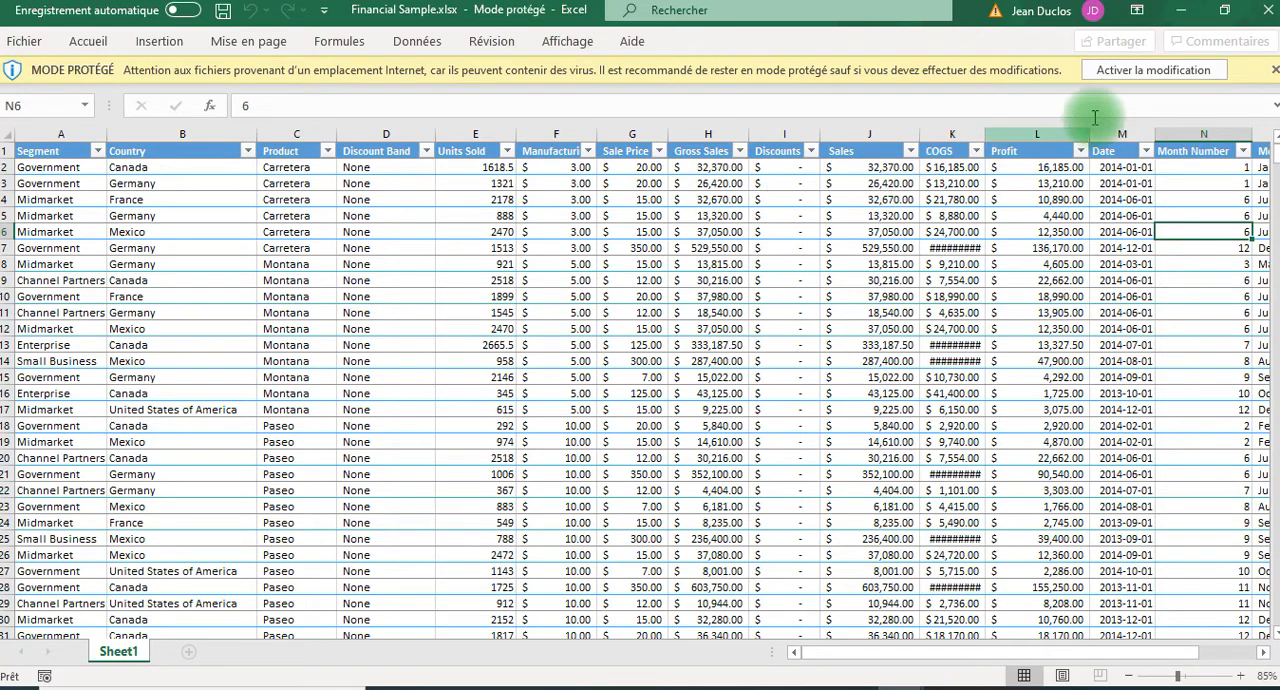
left_click(1134, 72)
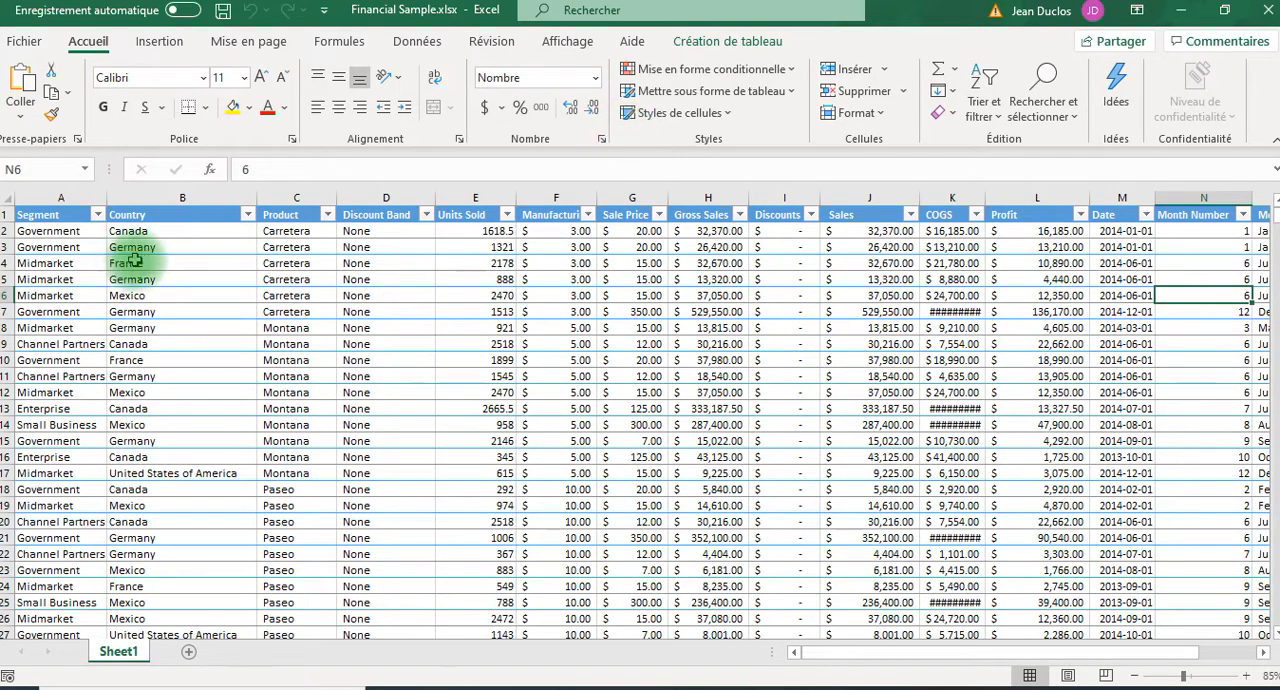
Copy cells B2:F24 of Financial Sample.xlsx and paste them at cell A1 of the blank workbook Classeur1.
left_click_drag(113, 231, 292, 546)
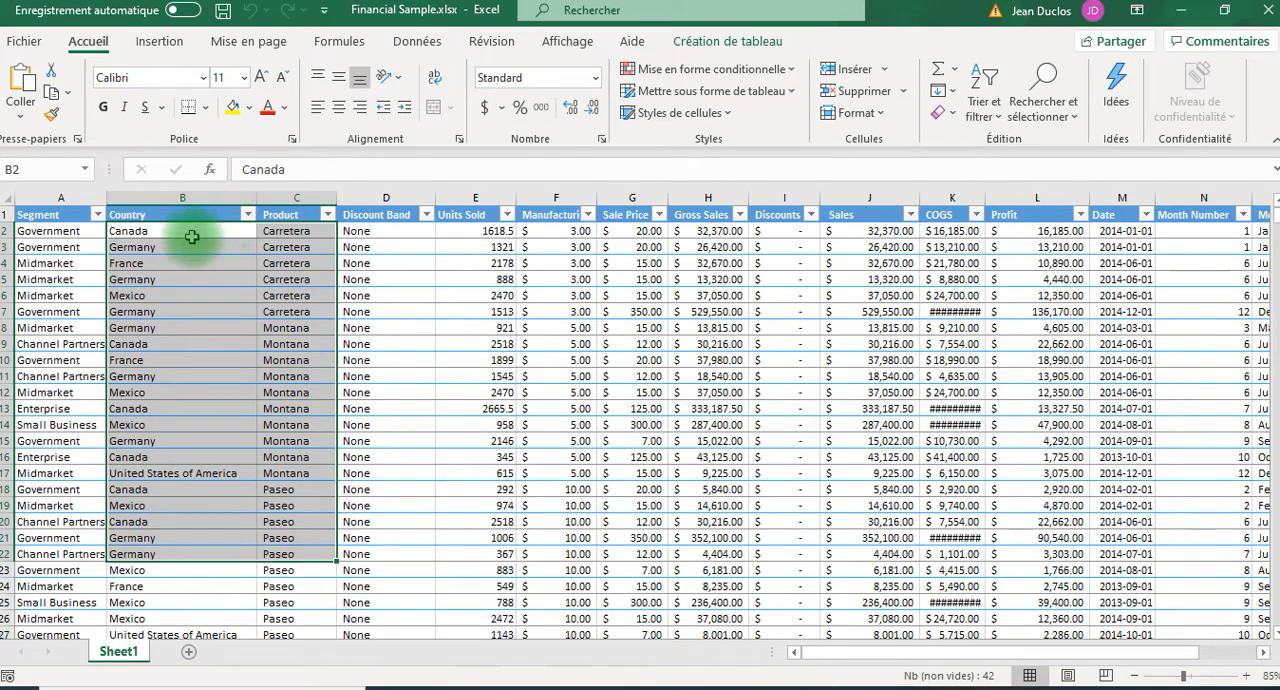
left_click_drag(193, 229, 537, 587)
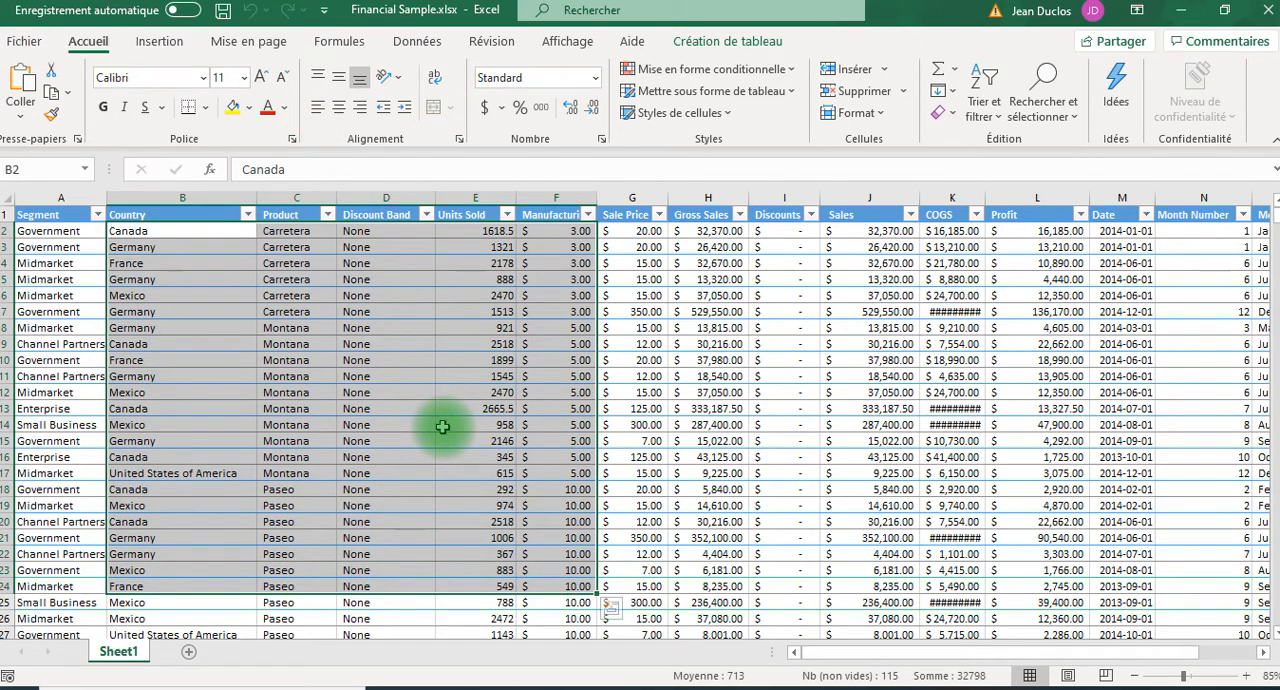
key("ctrl+c")
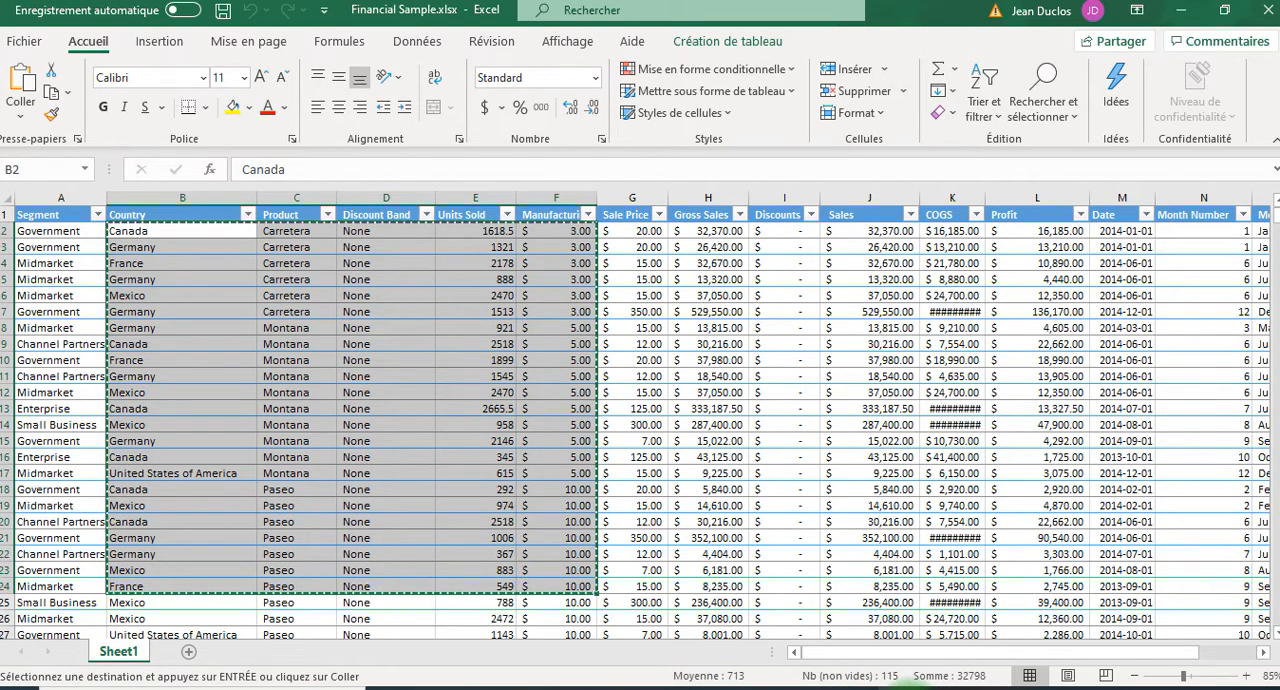
left_click(791, 631)
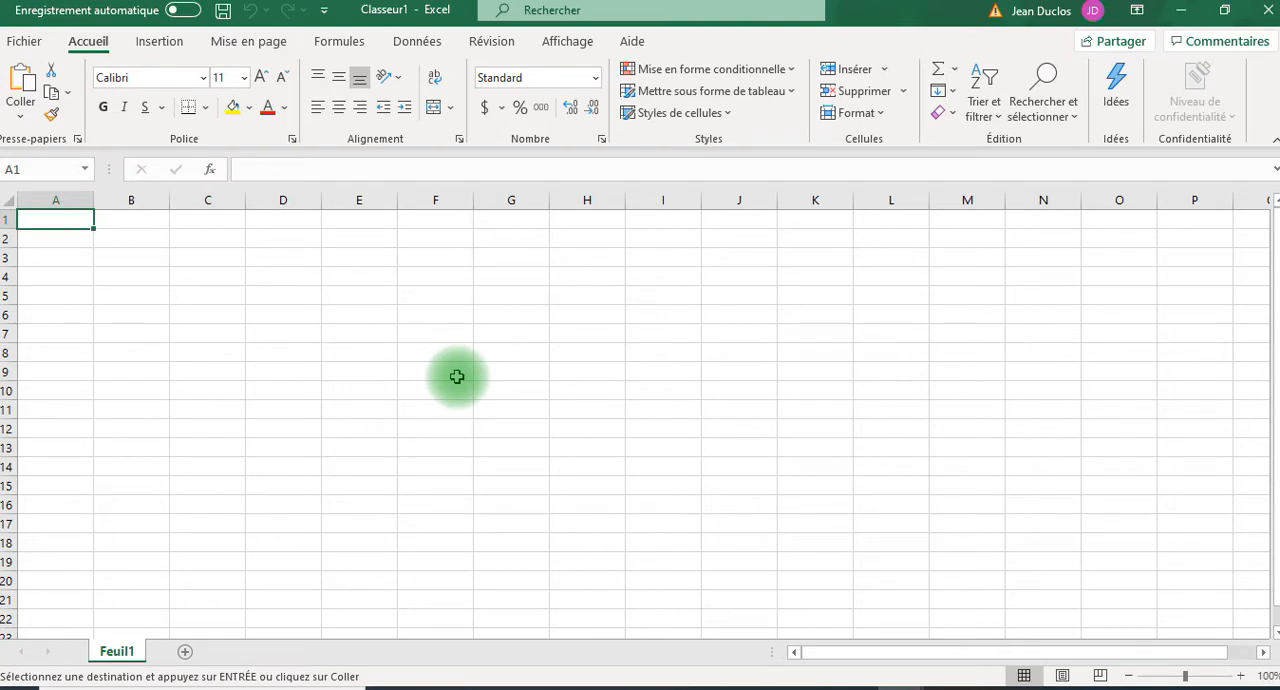
key("ctrl+v")
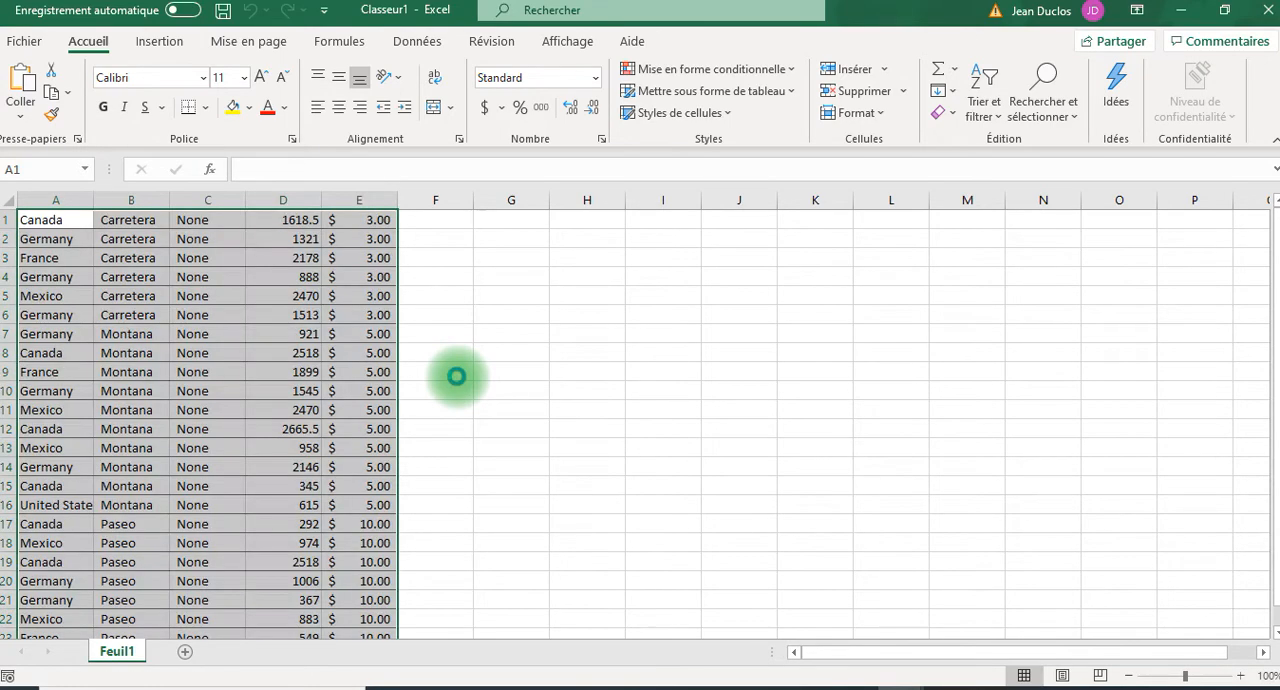
left_click(228, 353)
scroll(363, 405, "down", 1)
scroll(363, 405, "down", 3)
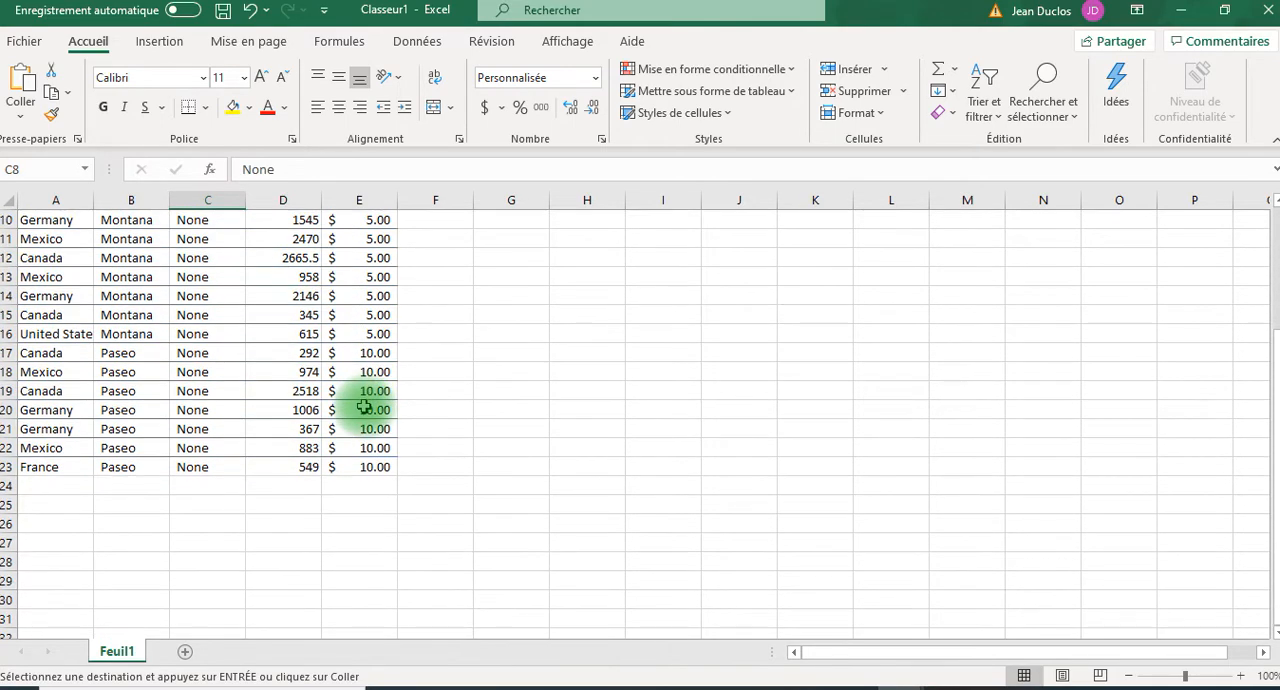
scroll(357, 400, "up", 3)
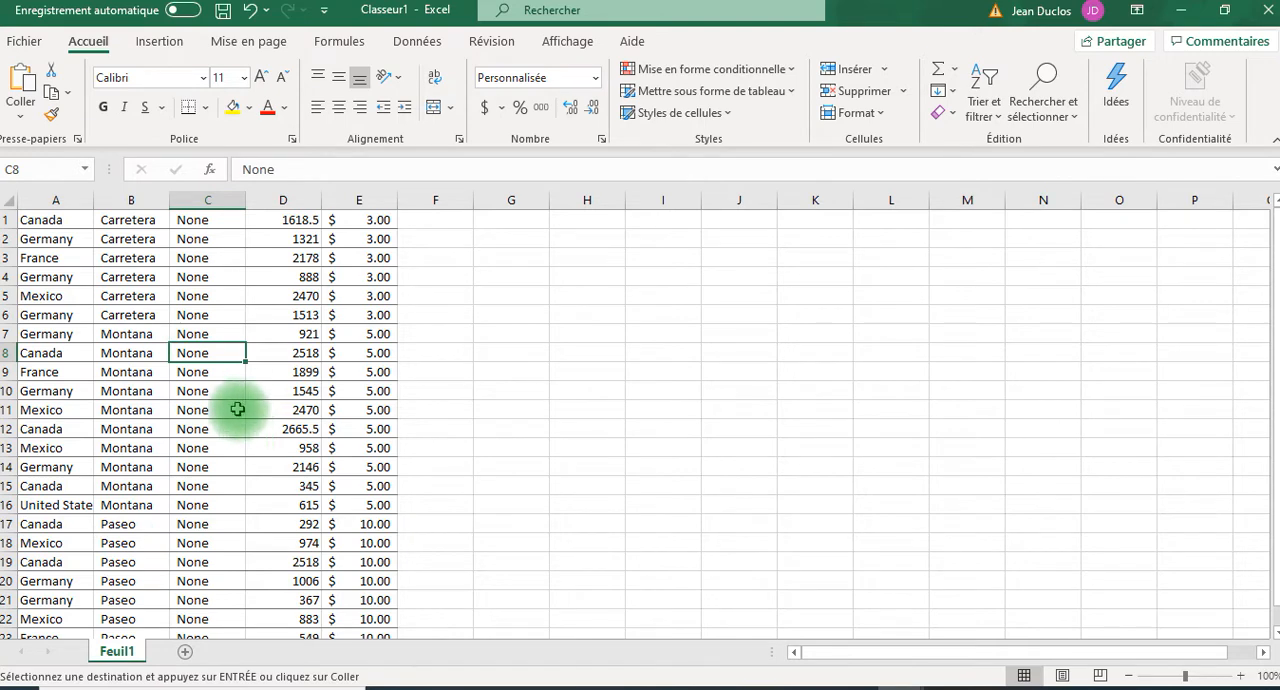
Select the entire pasted data block A1:E23.
left_click(133, 336)
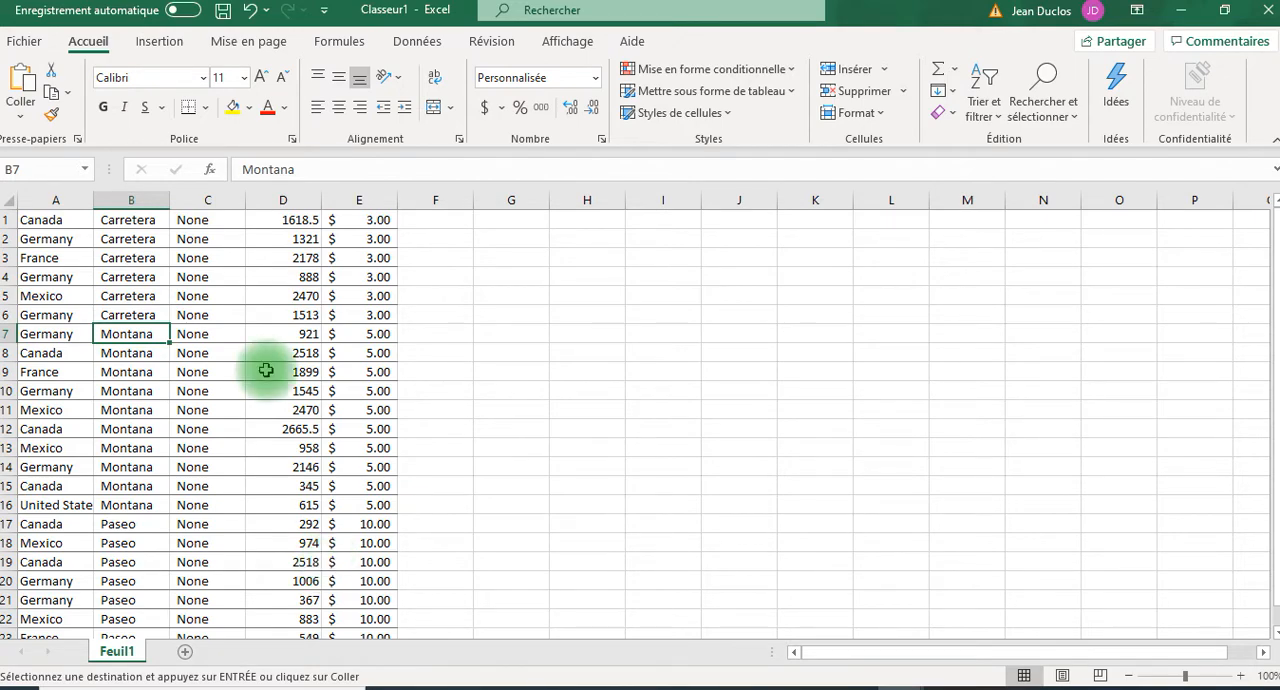
key("ctrl+a")
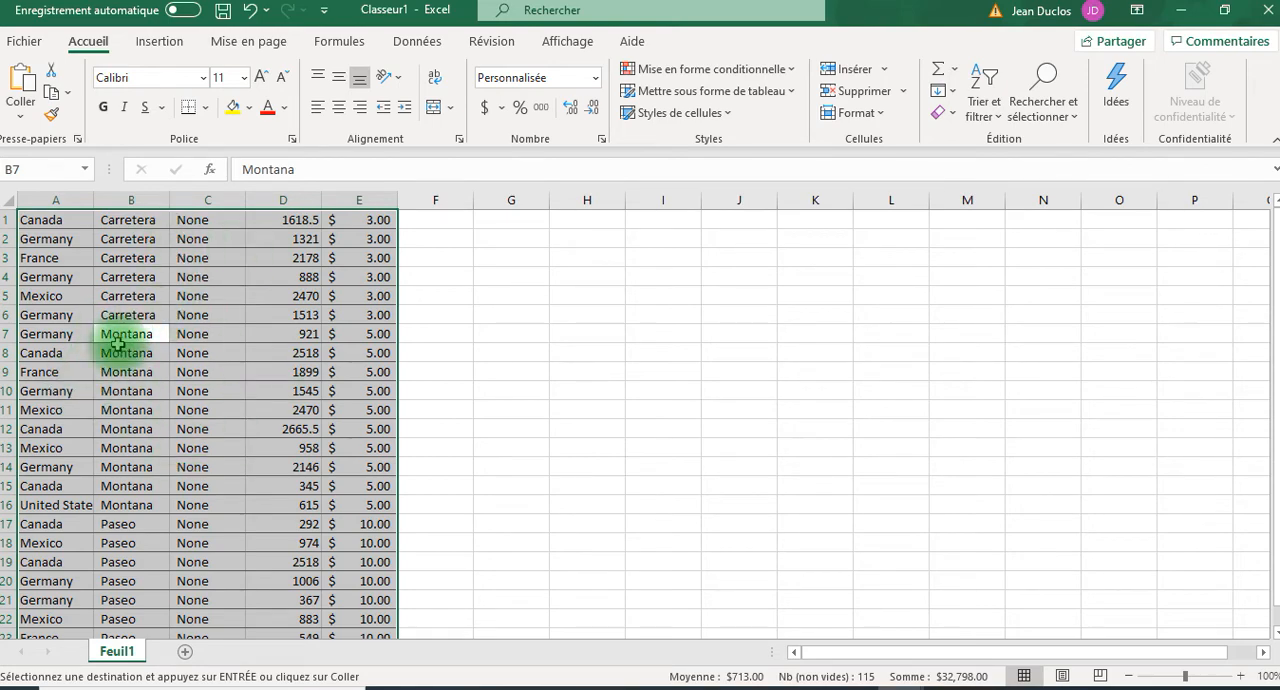
scroll(220, 353, "down", 3)
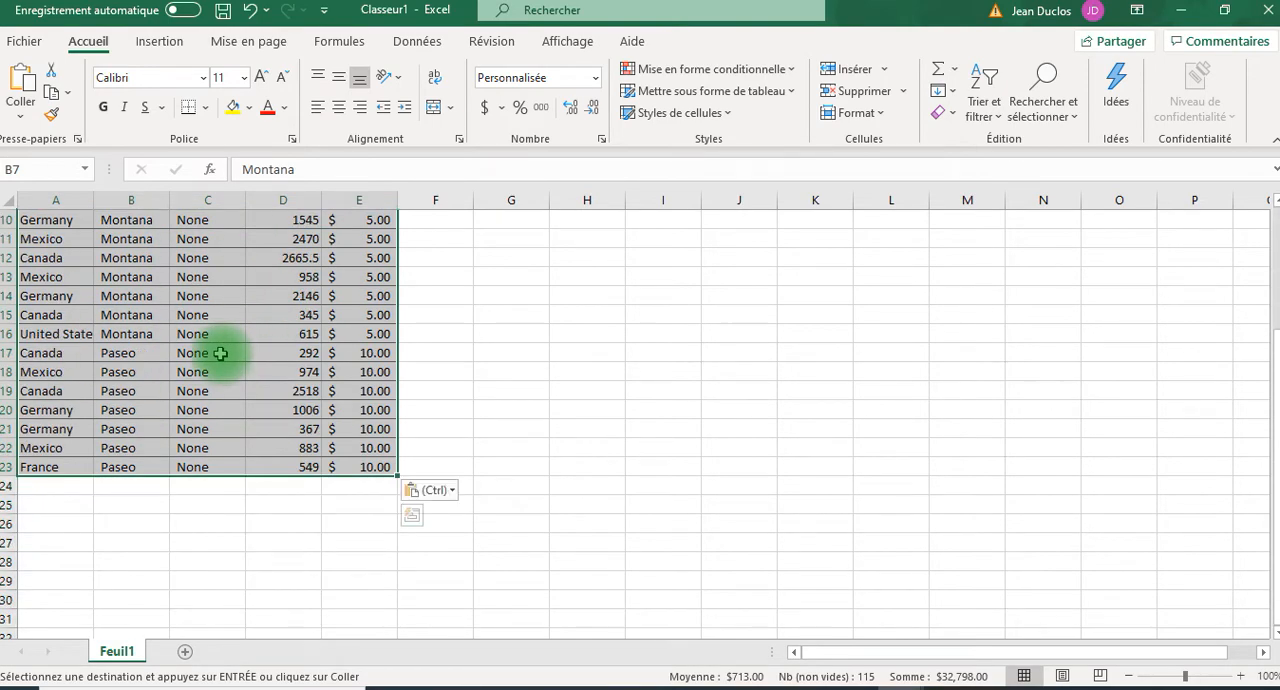
scroll(220, 353, "up", 3)
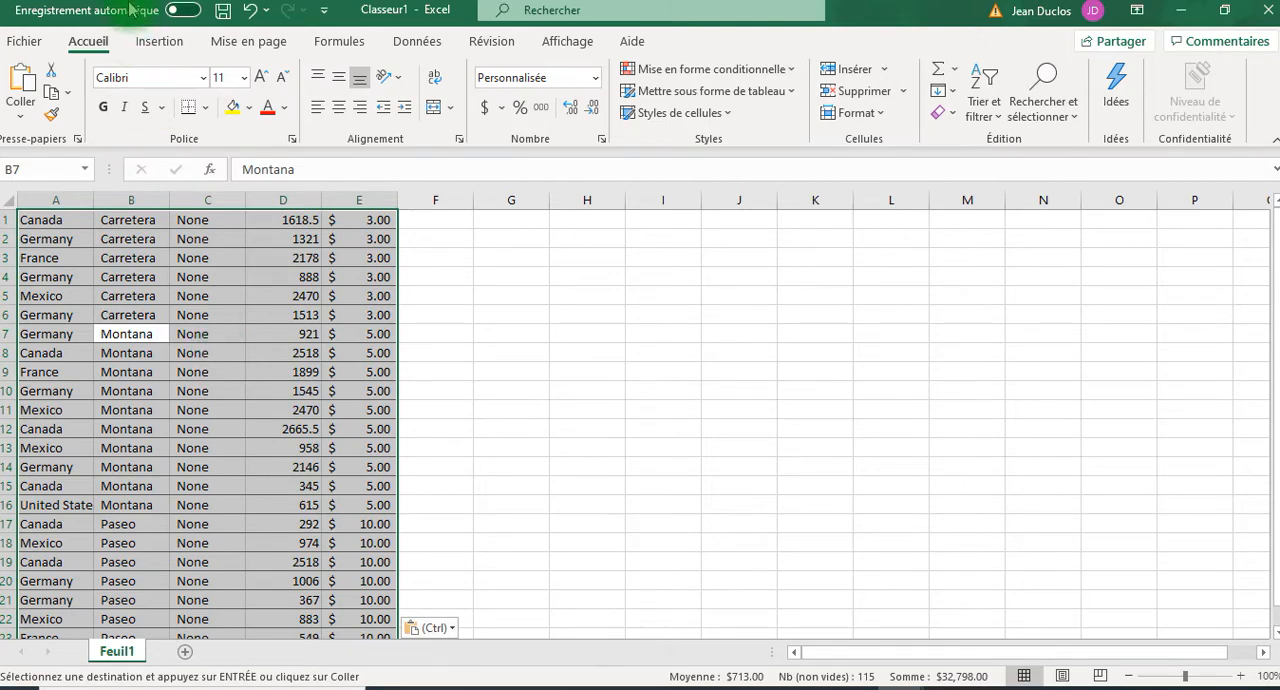
left_click(155, 45)
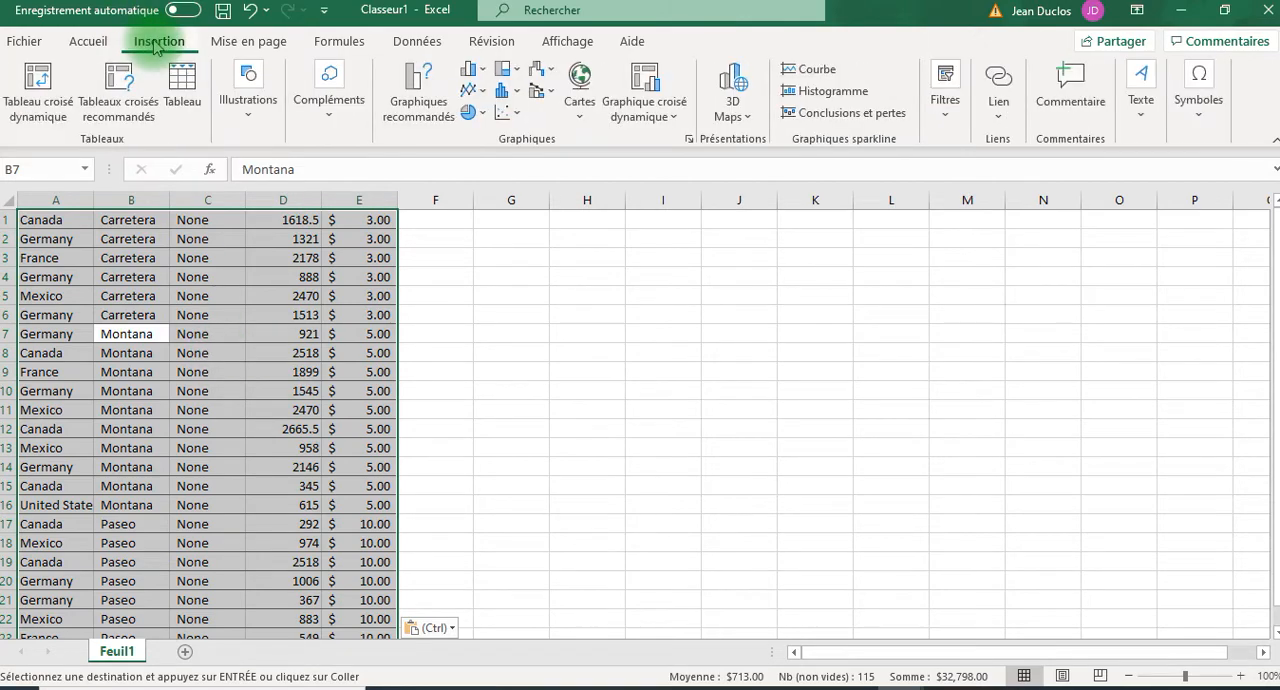
left_click(183, 90)
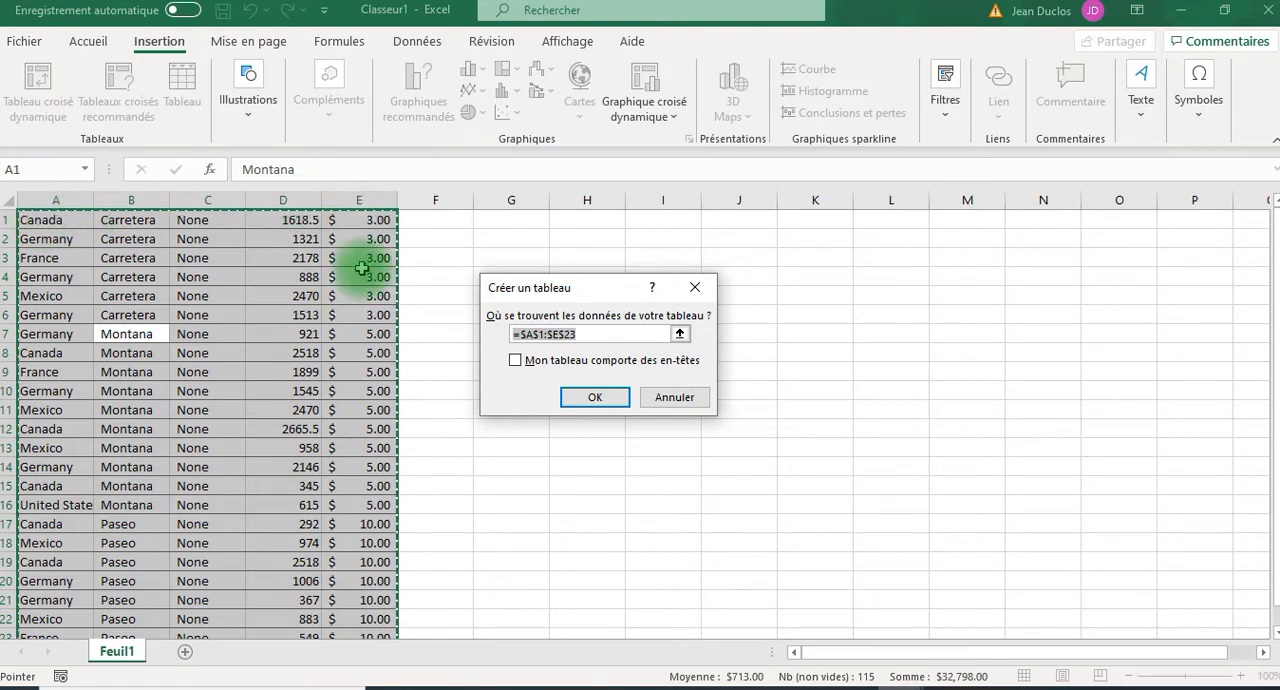
scroll(361, 268, "down", 5)
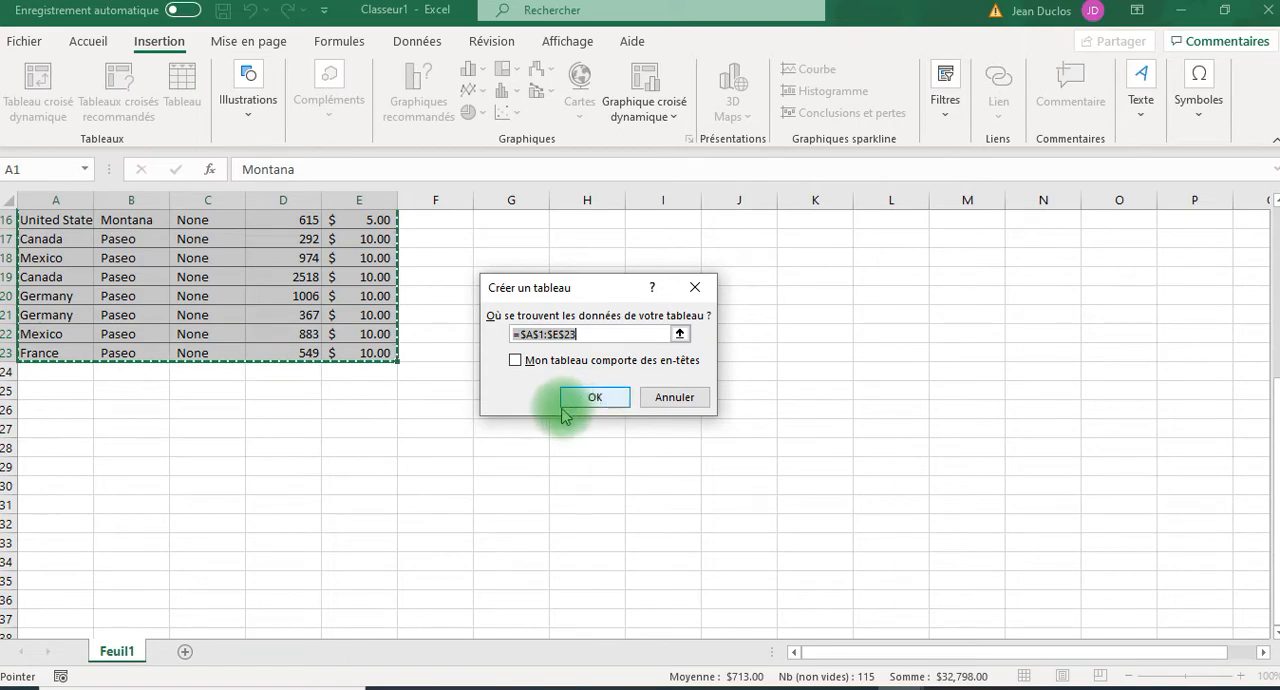
scroll(508, 395, "up", 1)
scroll(503, 408, "up", 3)
scroll(503, 408, "up", 1)
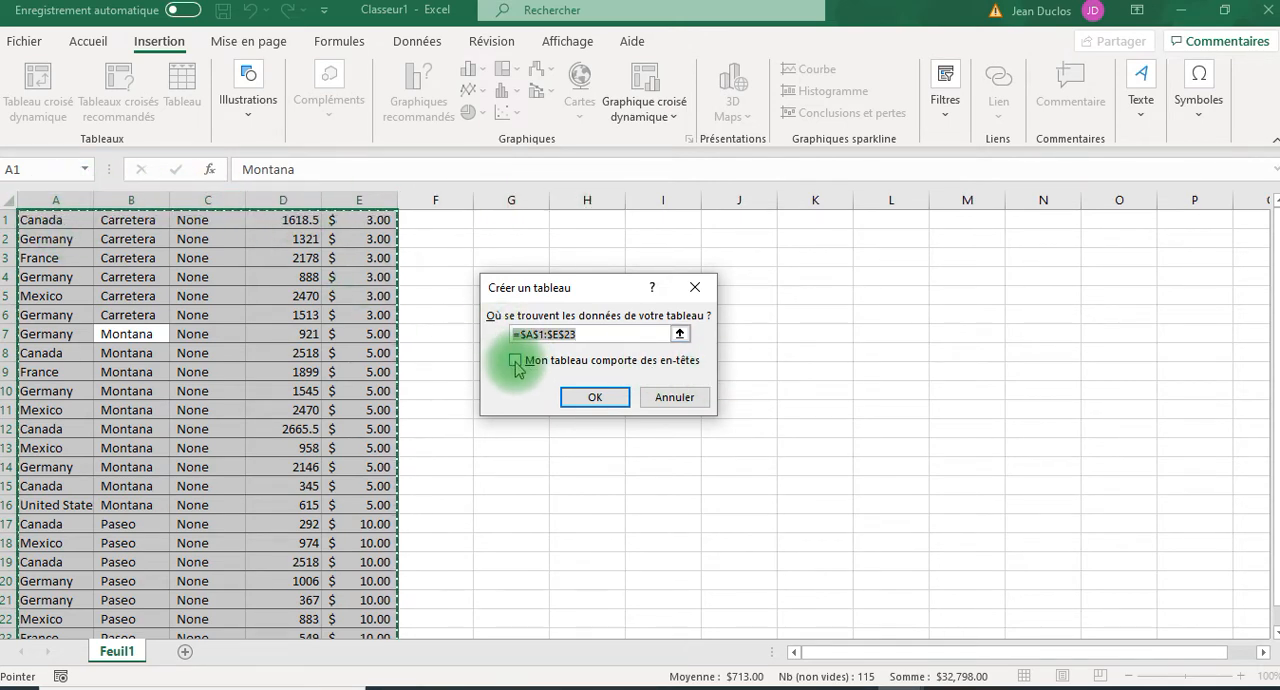
left_click(686, 410)
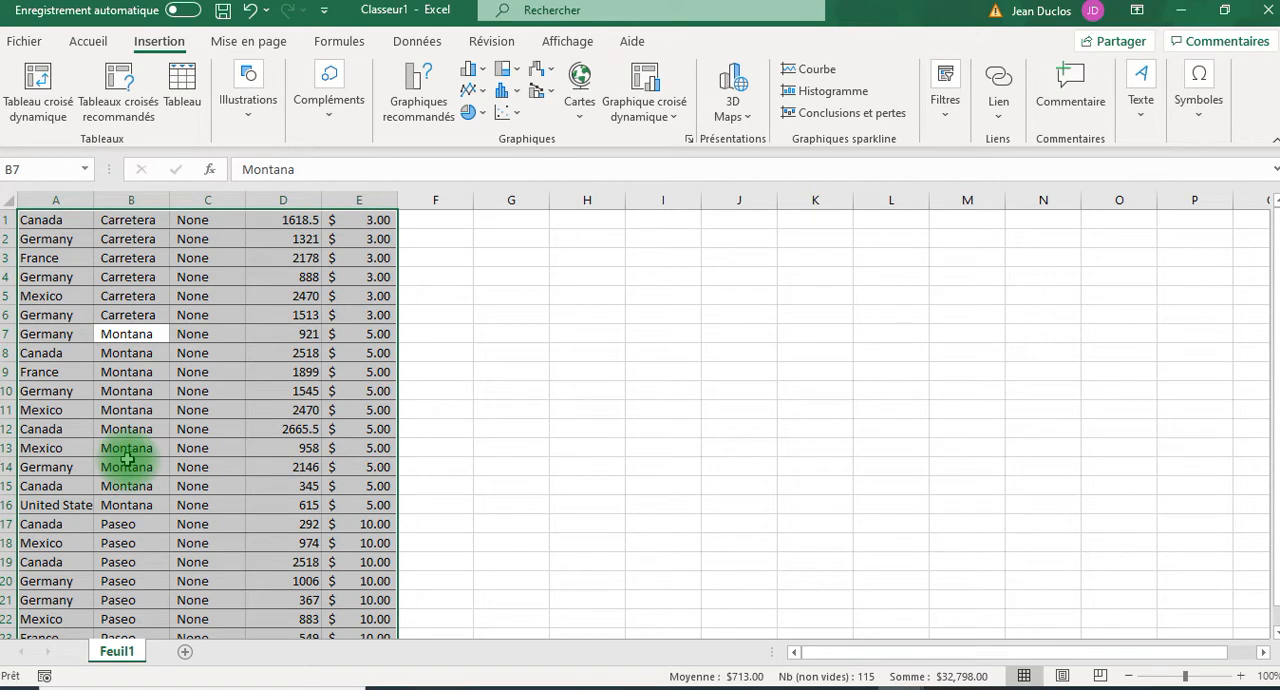
Convert the selected range A1:E23 into a table, leaving the headers option off, and name the table Blahblah.
key("ctrl+t")
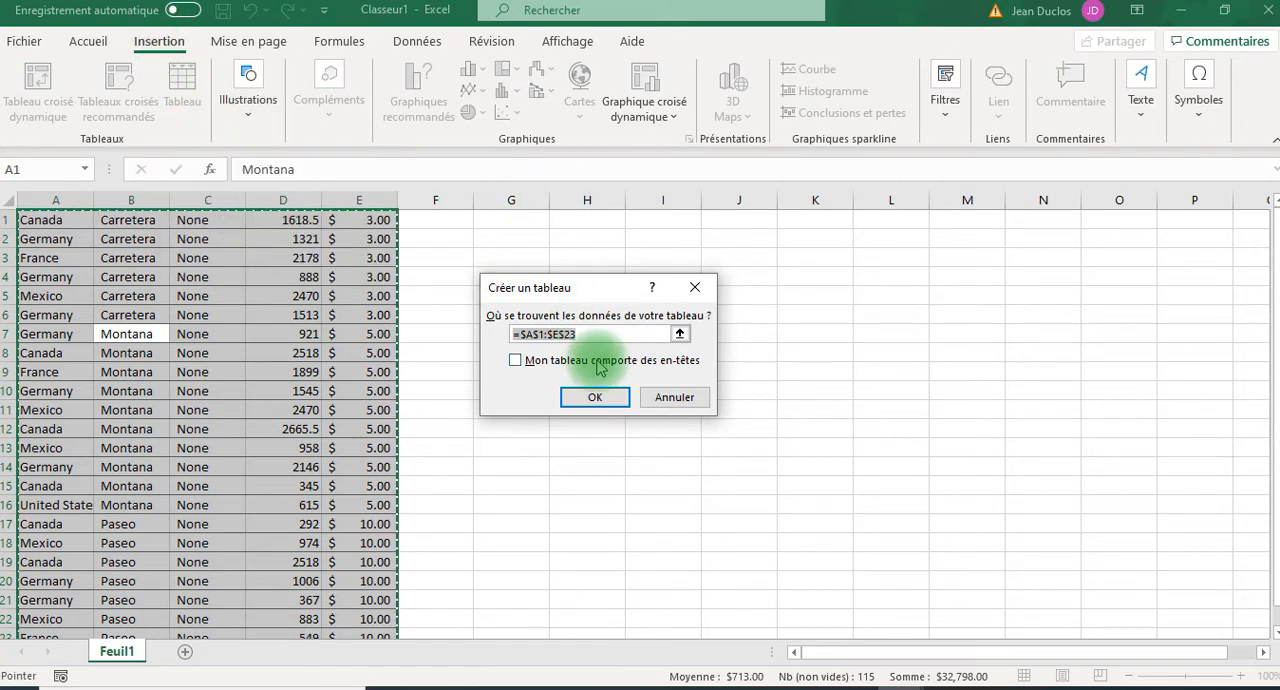
left_click(596, 397)
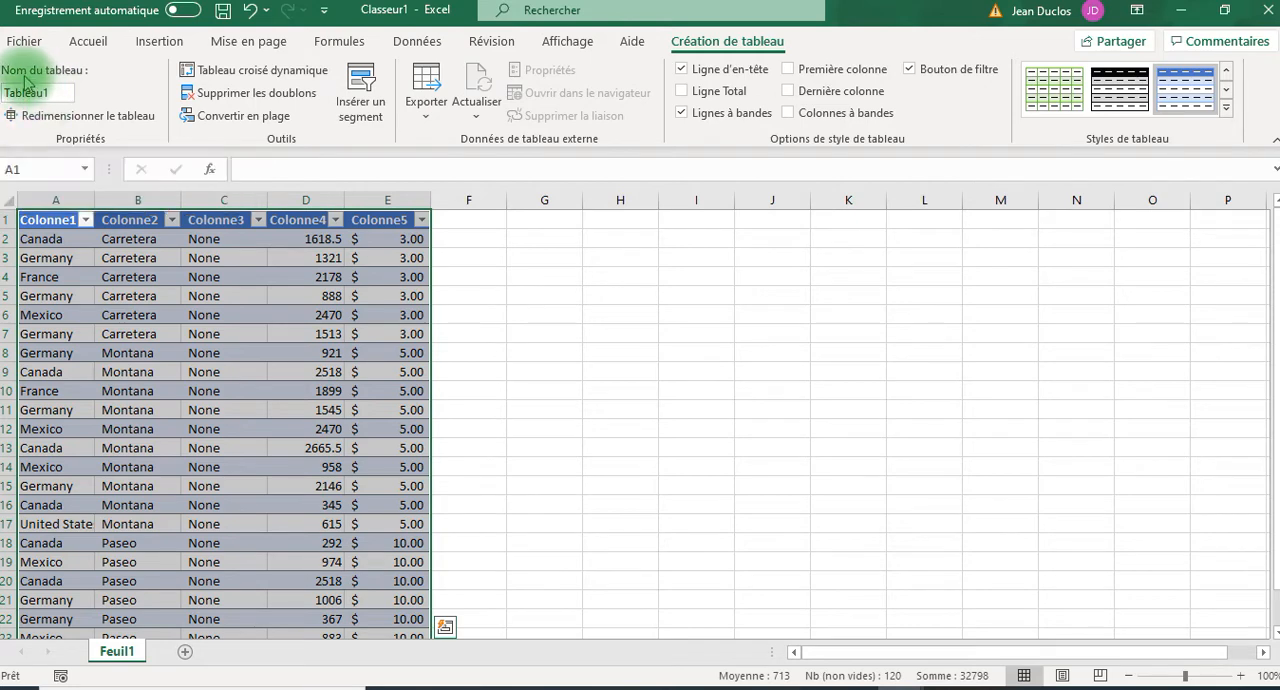
double_click(59, 95)
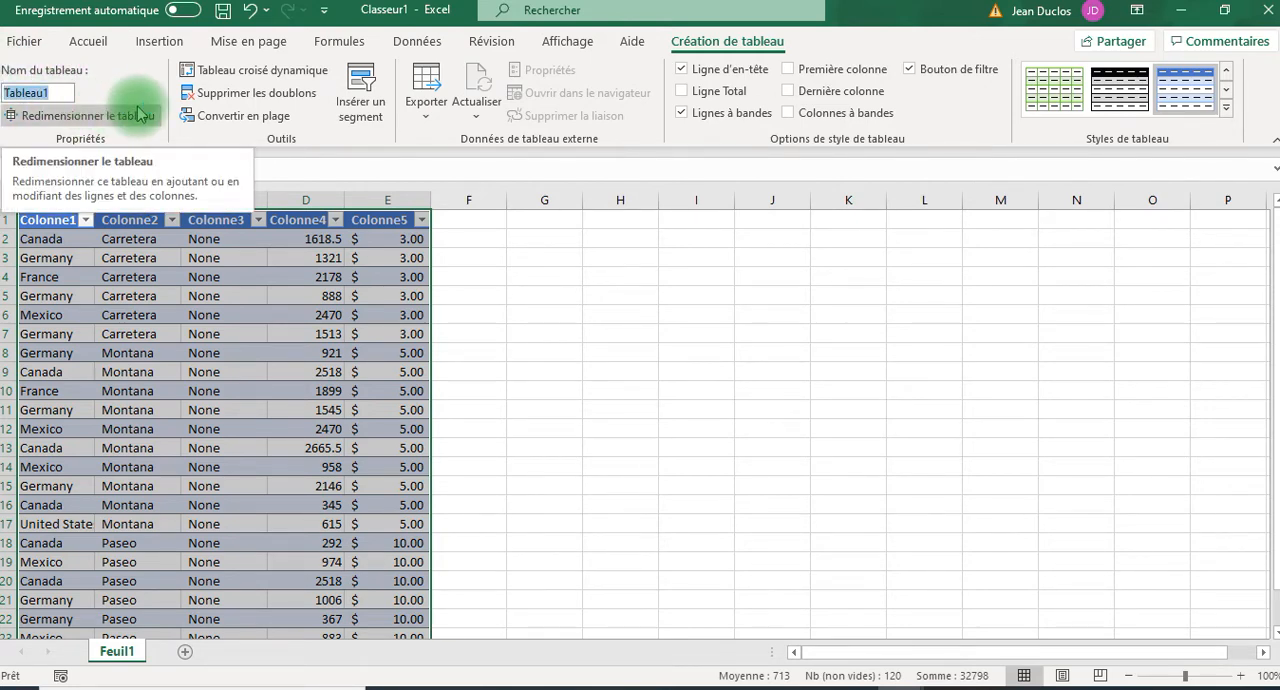
type("Blah")
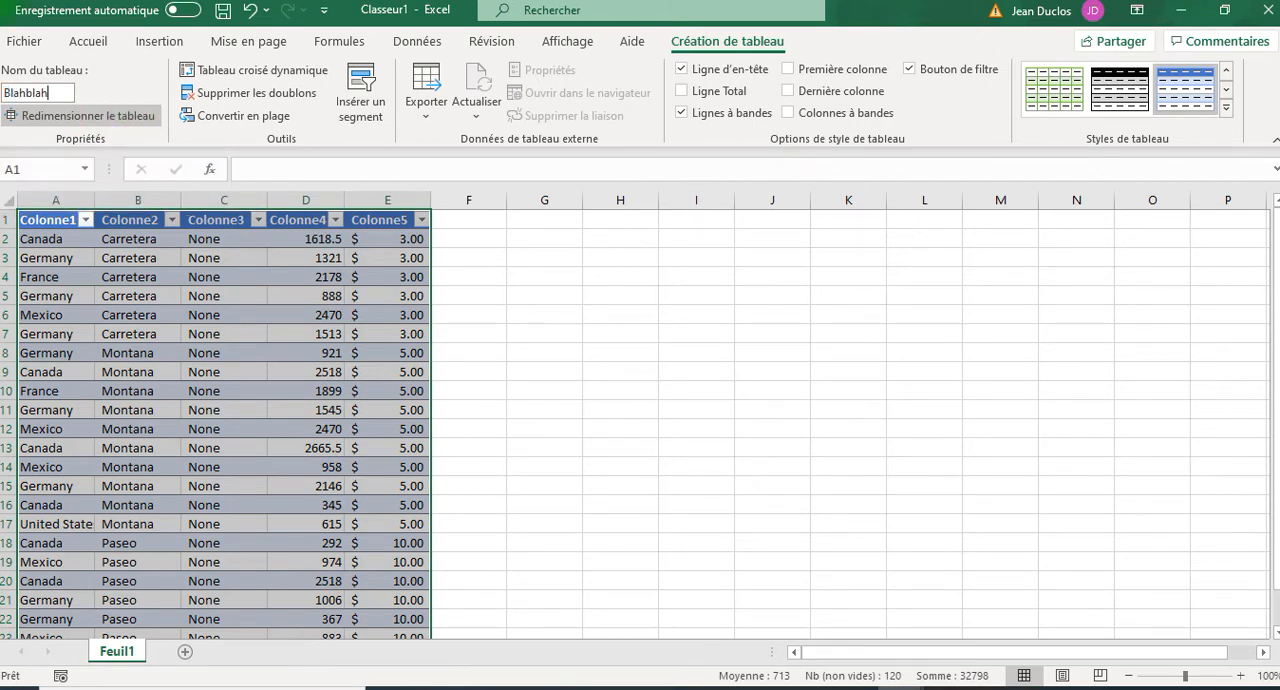
left_click(140, 113)
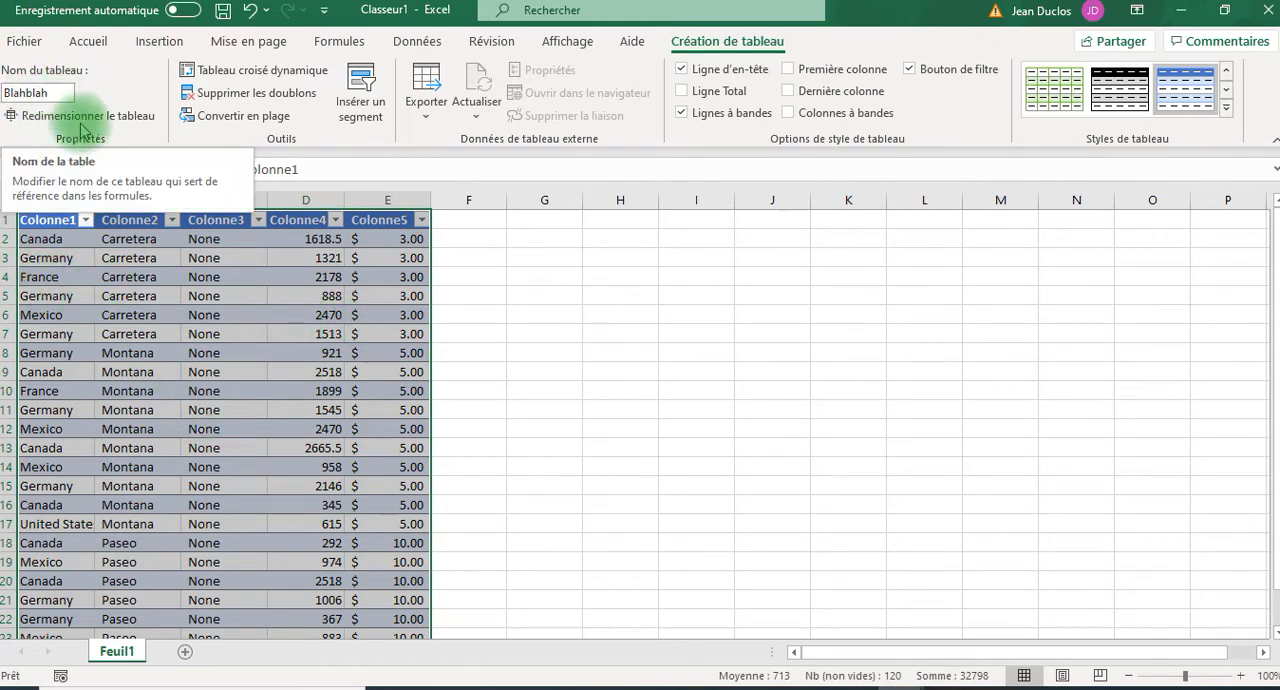
Filter the Colonne1 column of the table to show only Canada.
scroll(308, 340, "down", 2)
scroll(308, 345, "up", 2)
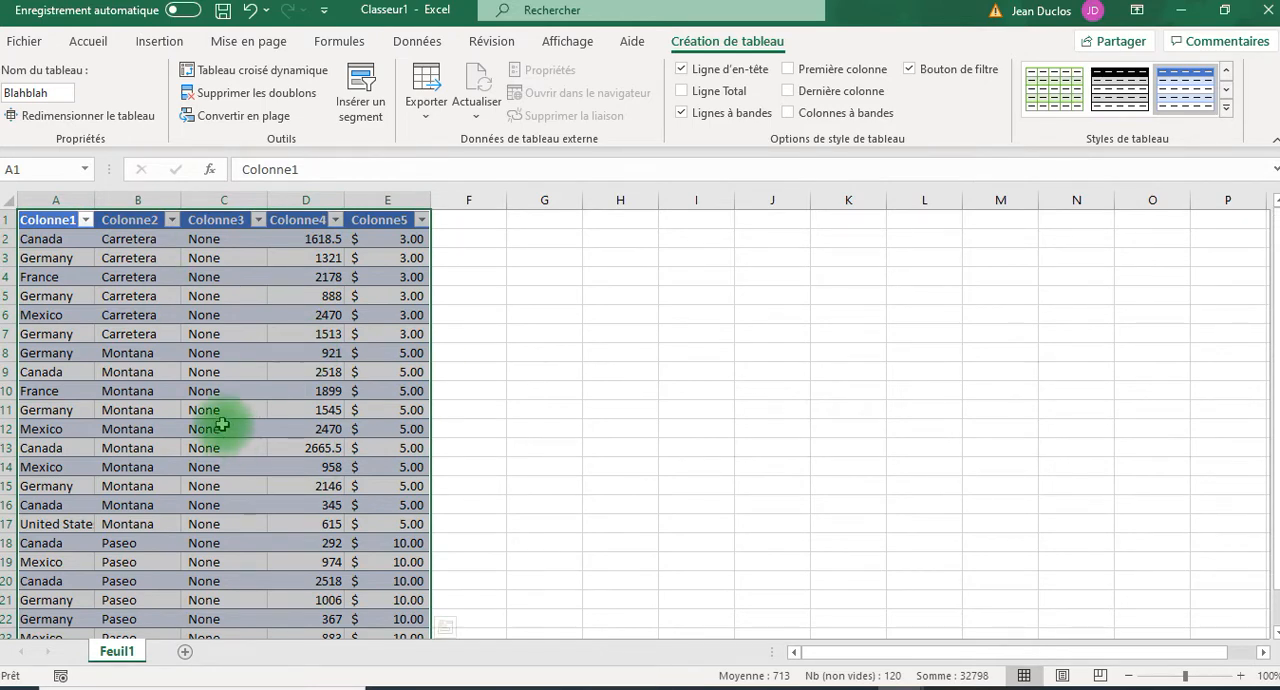
left_click(86, 220)
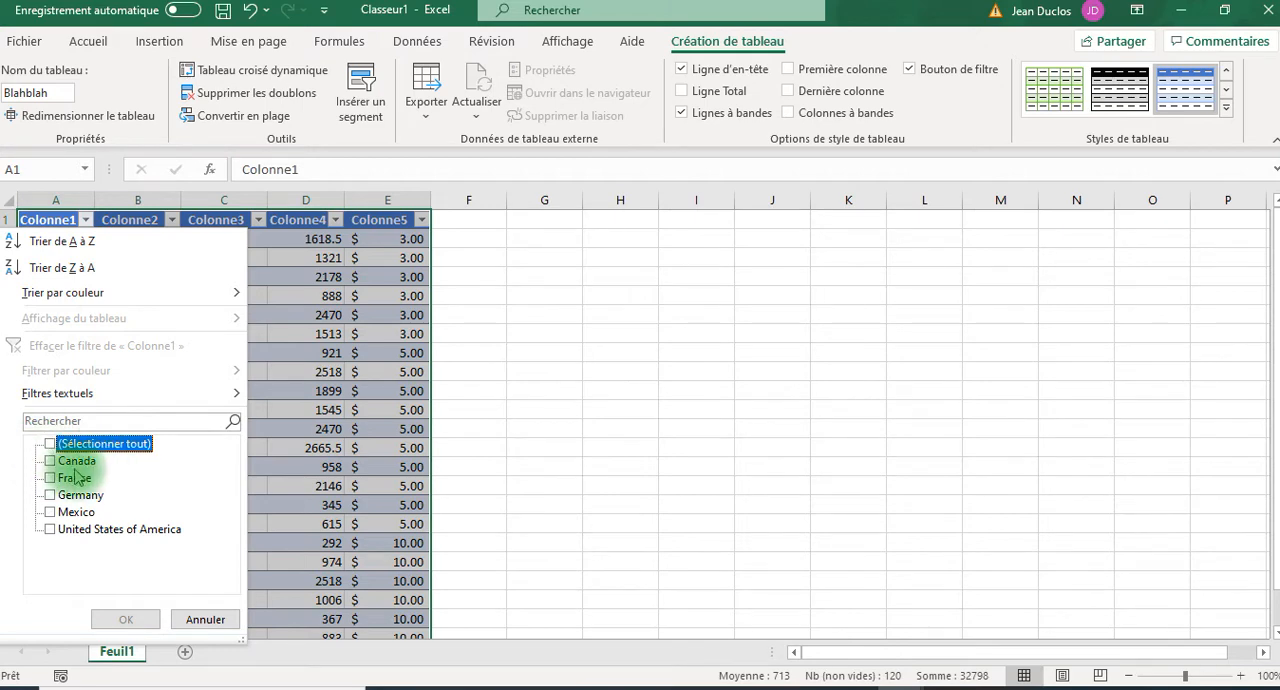
left_click(50, 462)
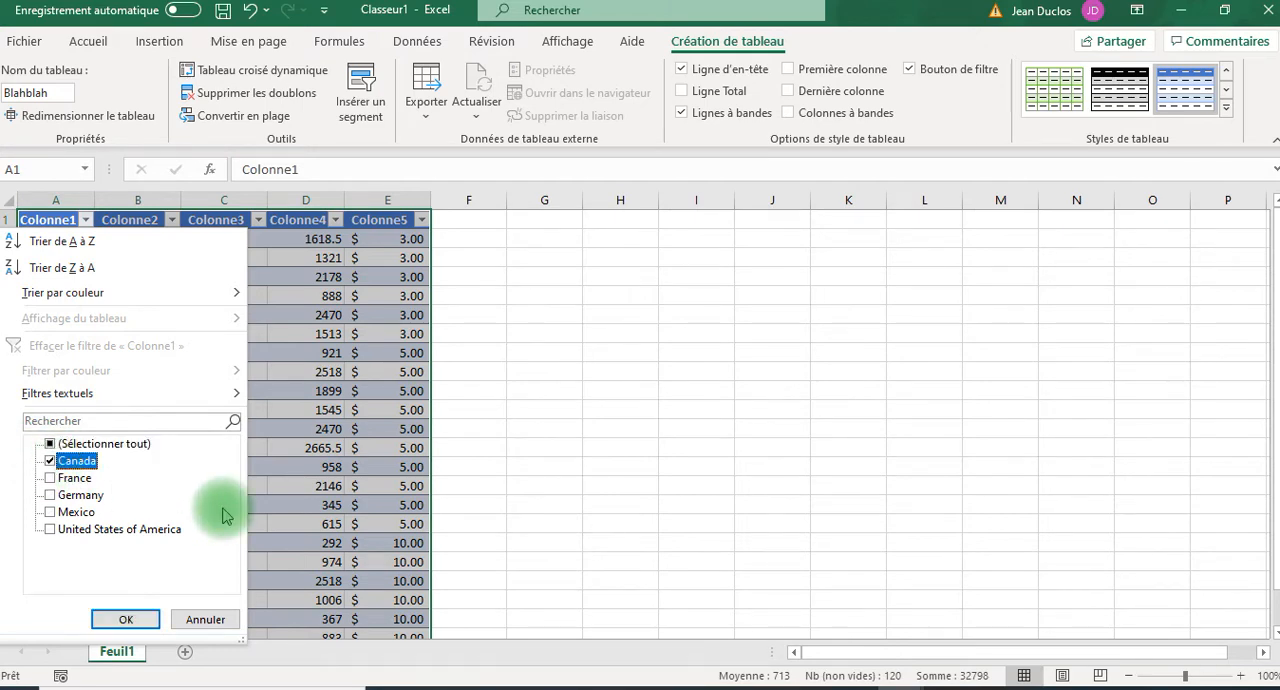
left_click(121, 619)
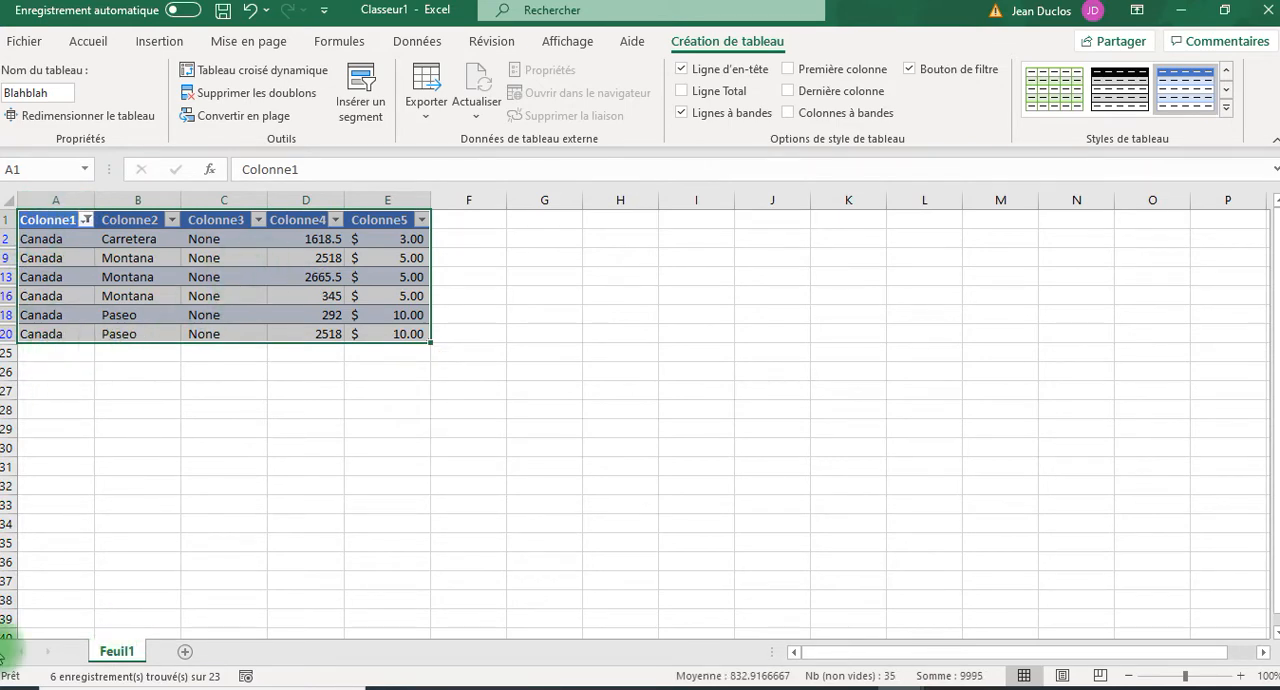
Filter the Colonne2 column of the table to show only Carretera.
left_click(172, 220)
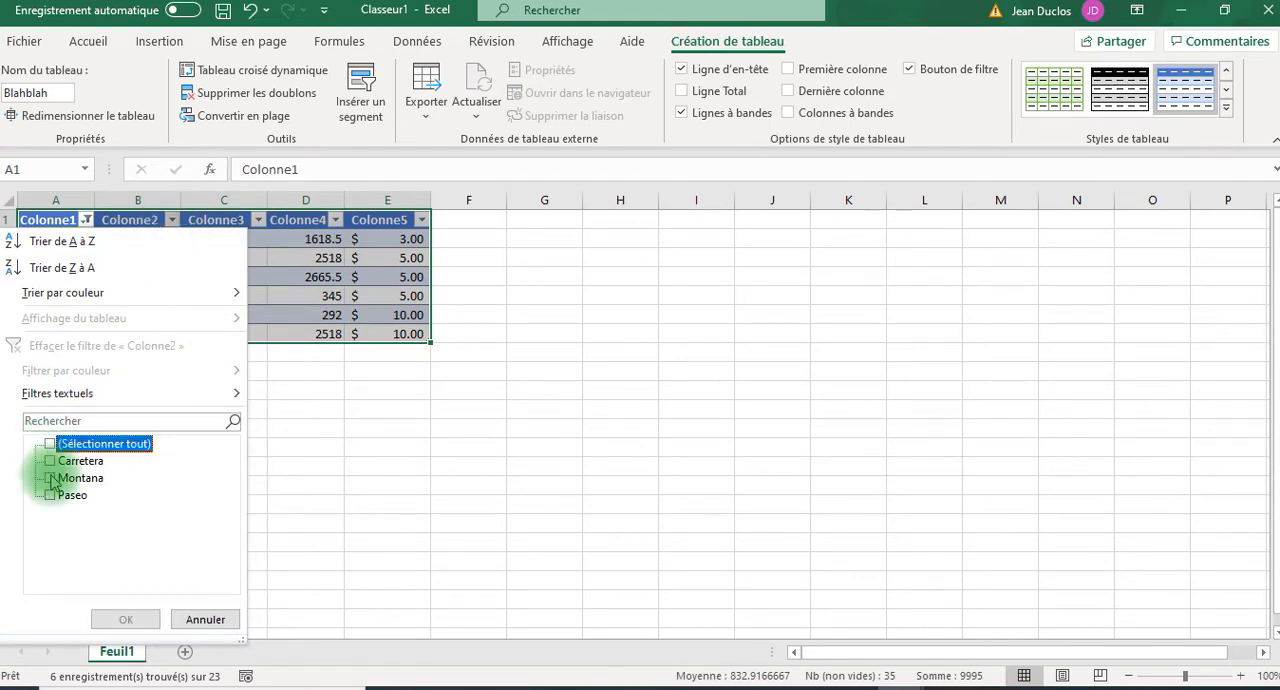
left_click(50, 461)
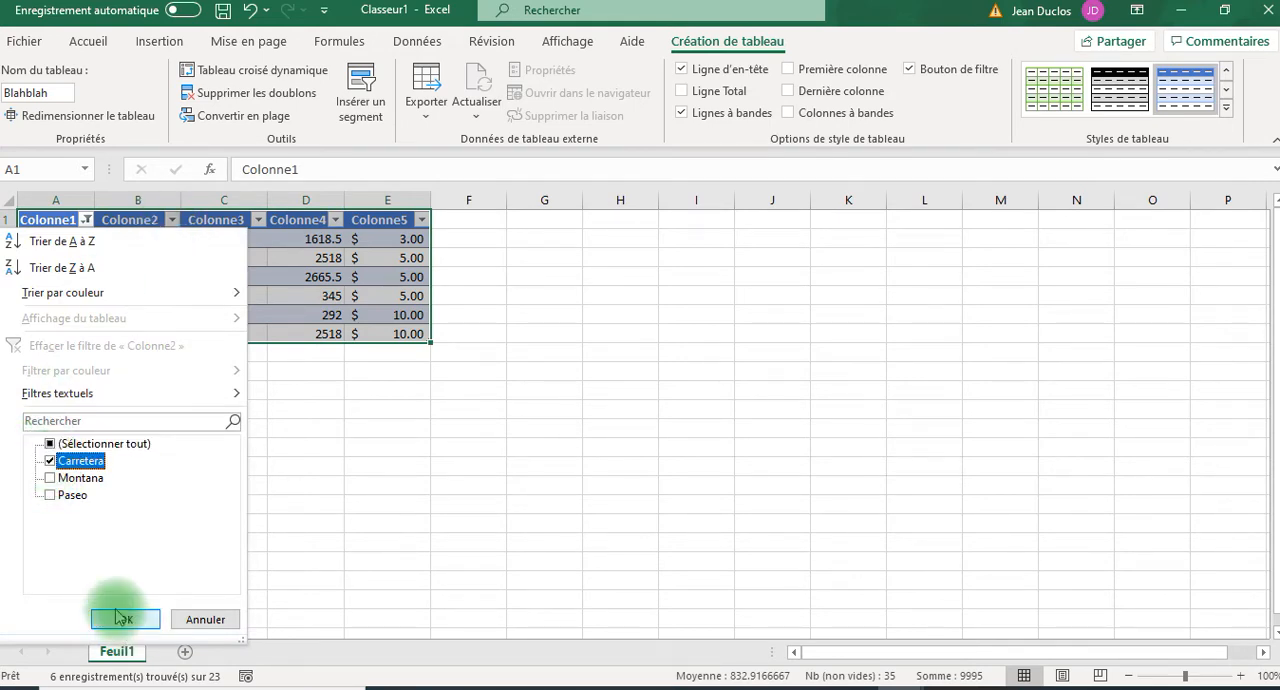
left_click(122, 620)
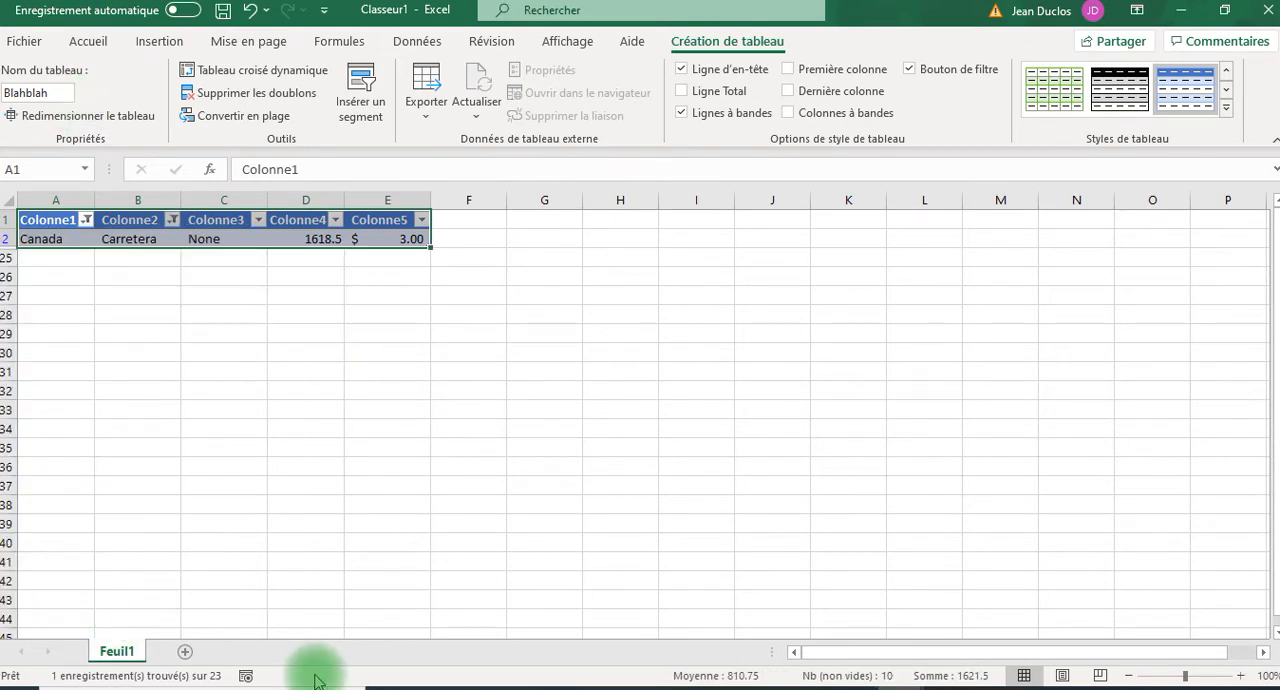
Reset the Colonne1 and Colonne2 filters by selecting all their values, so every table row is shown.
left_click(87, 220)
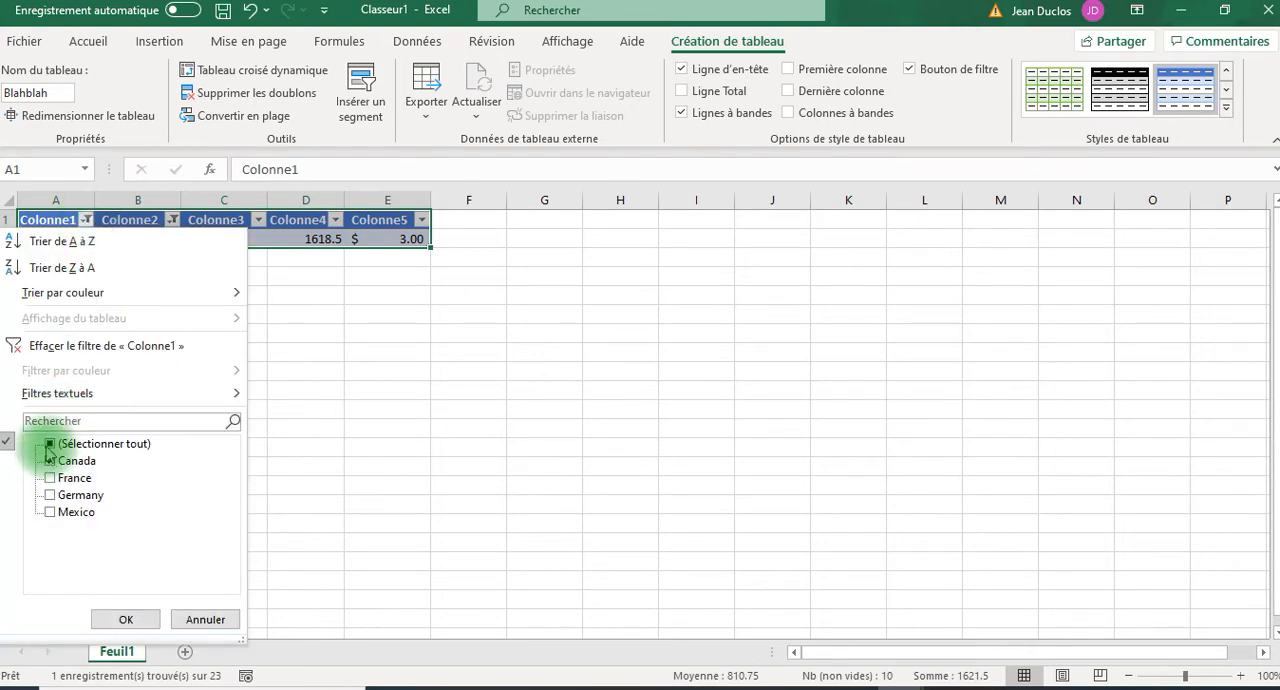
left_click(112, 617)
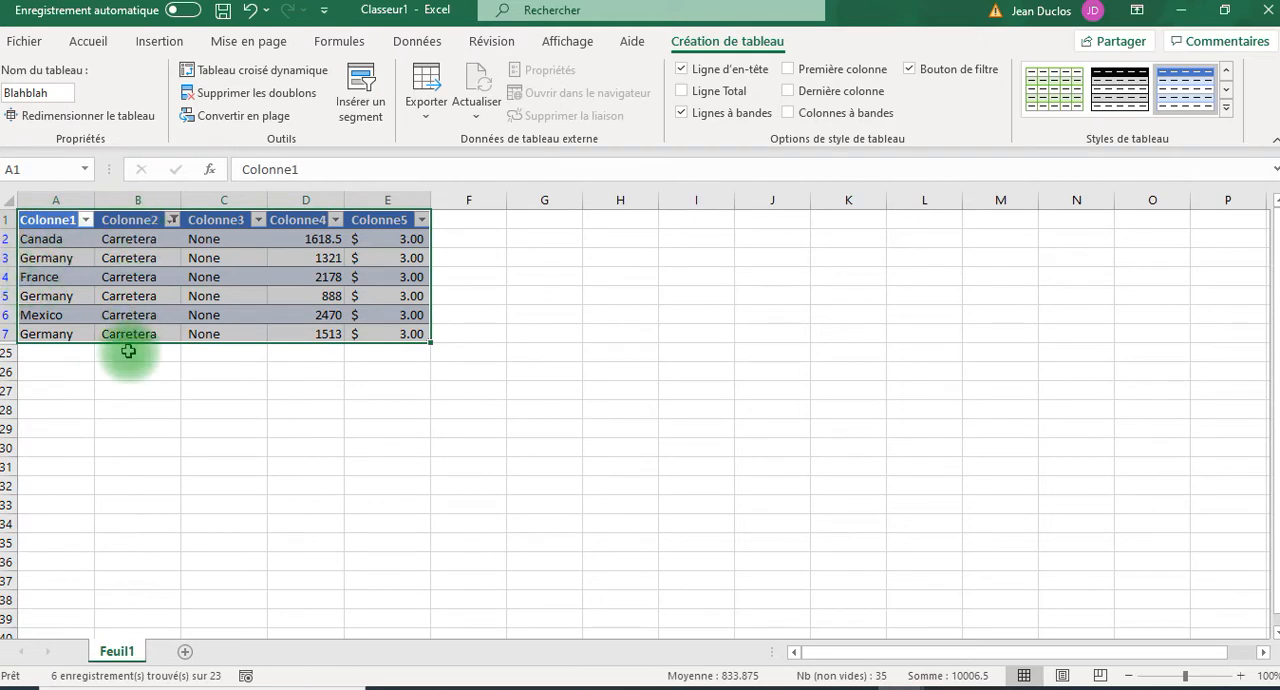
left_click(170, 218)
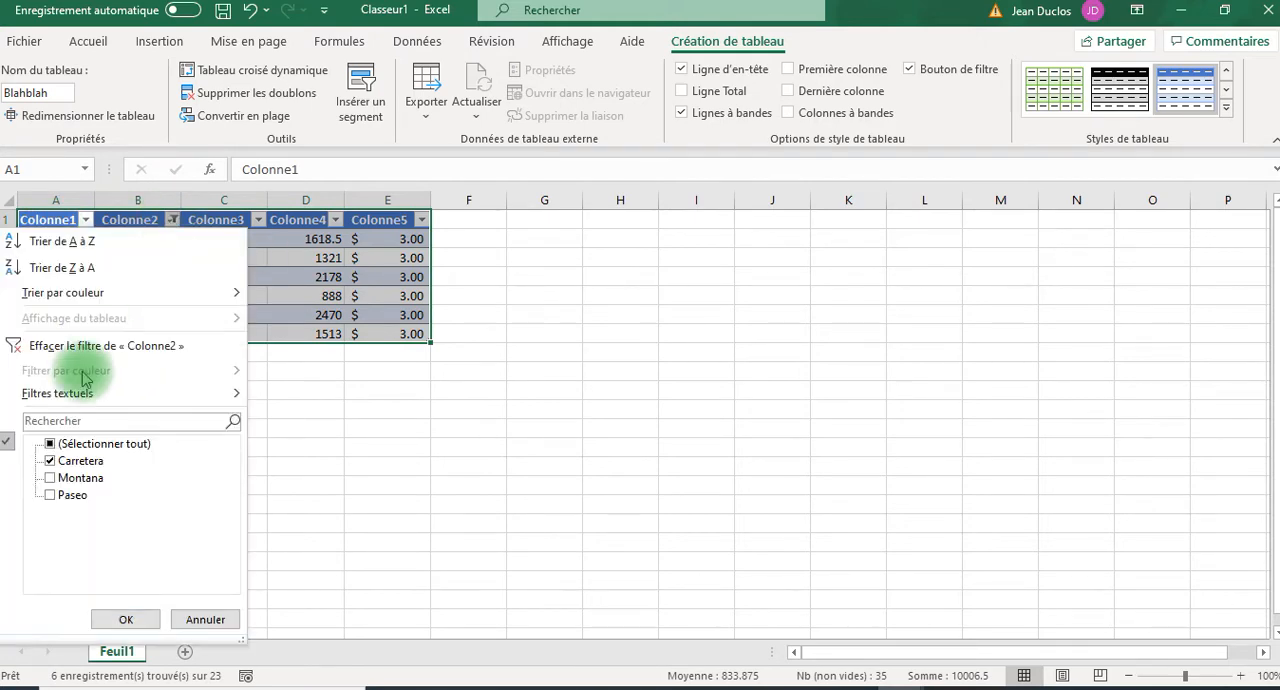
left_click(50, 443)
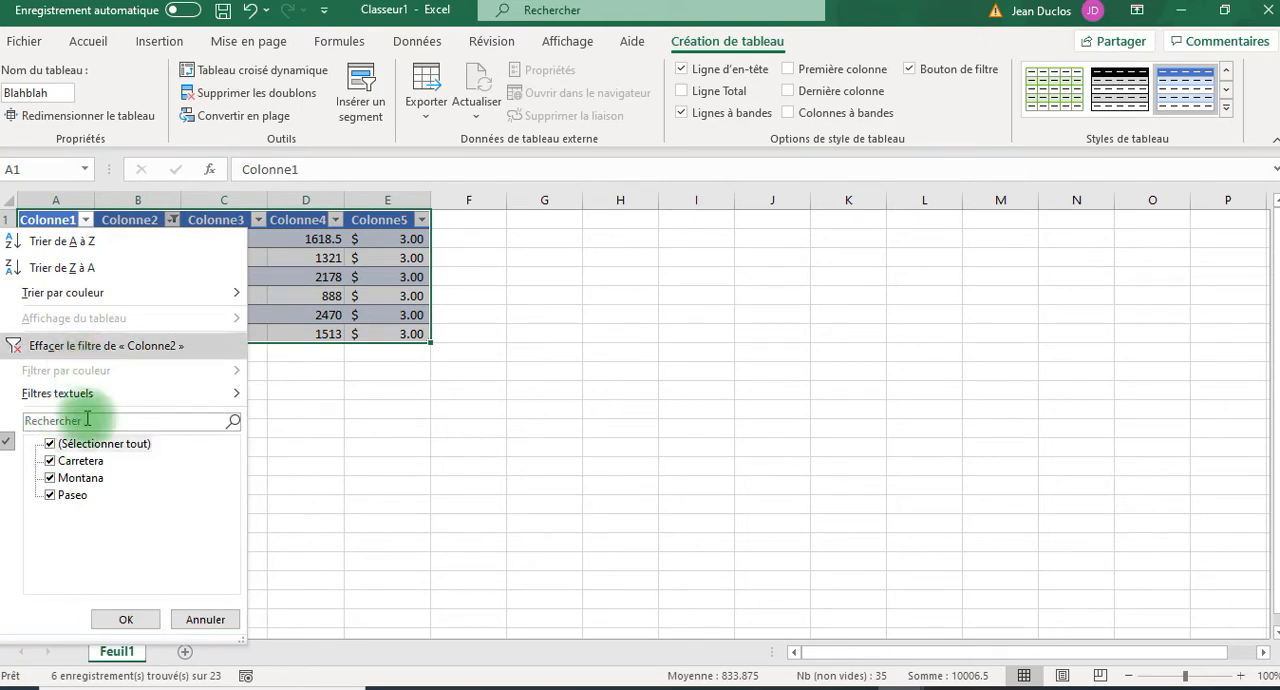
left_click(123, 620)
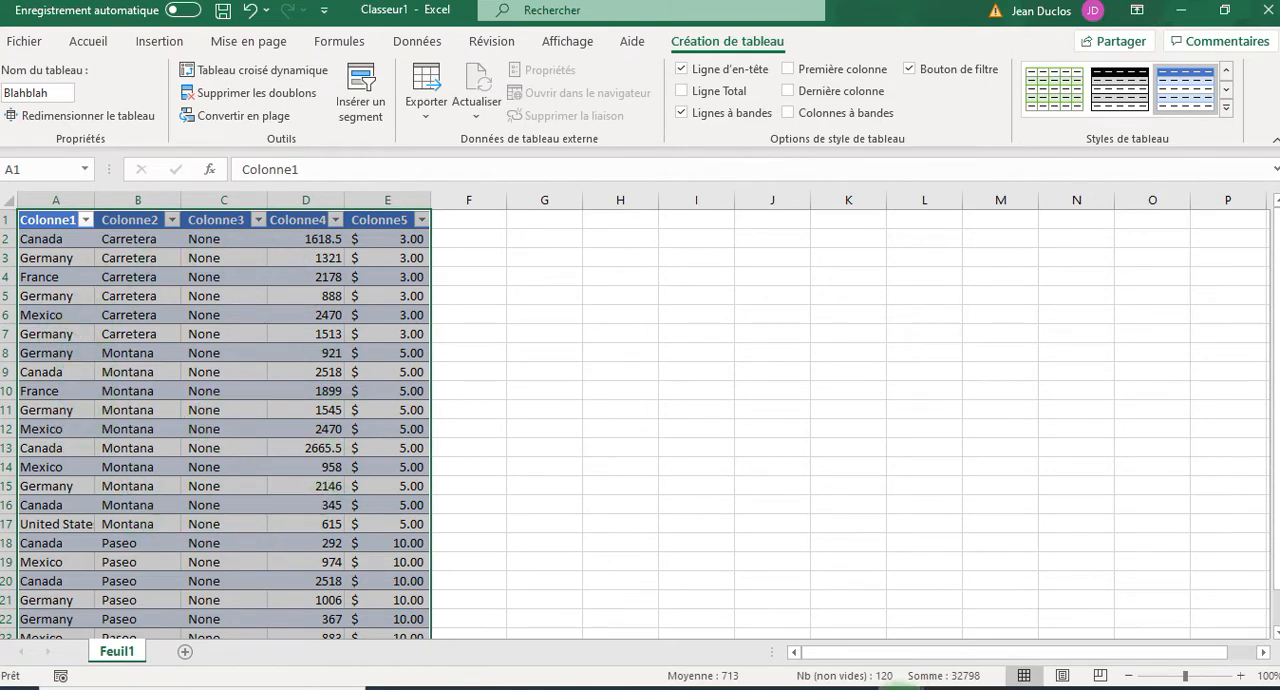
Switch to Financial Sample.xlsx, select the whole data table starting from cell B10, and release the selection.
mouse_move(920, 687)
left_click(957, 629)
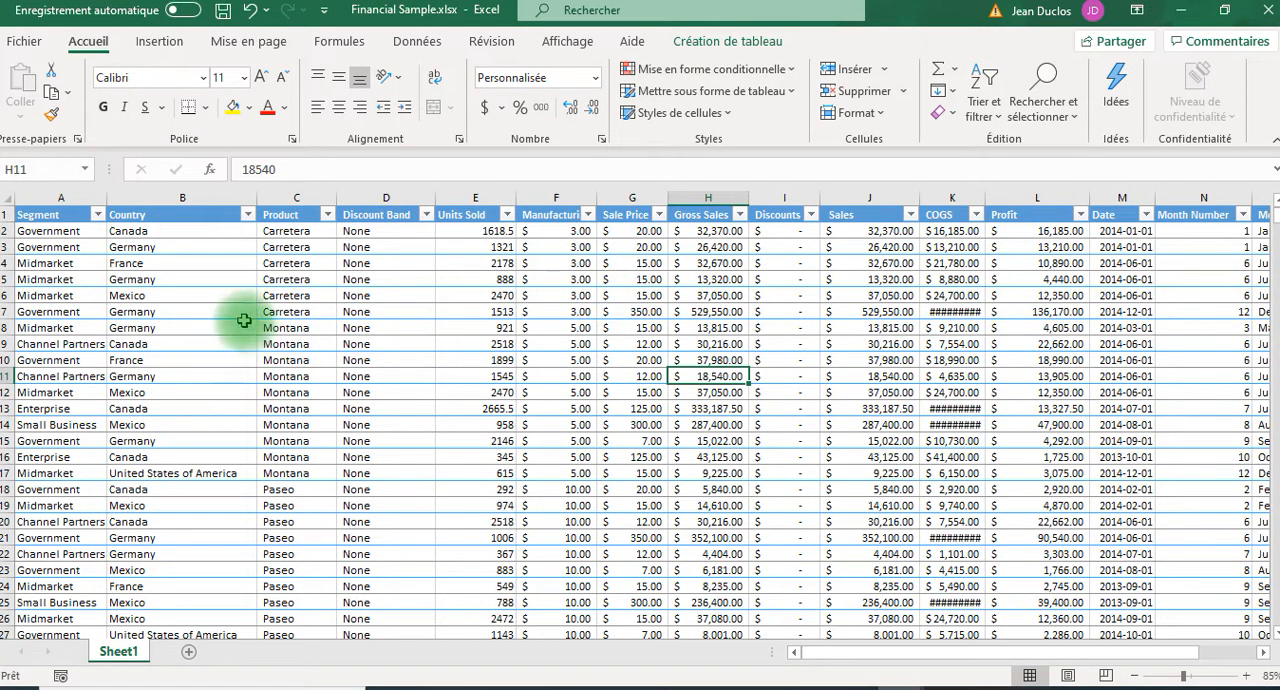
left_click(168, 360)
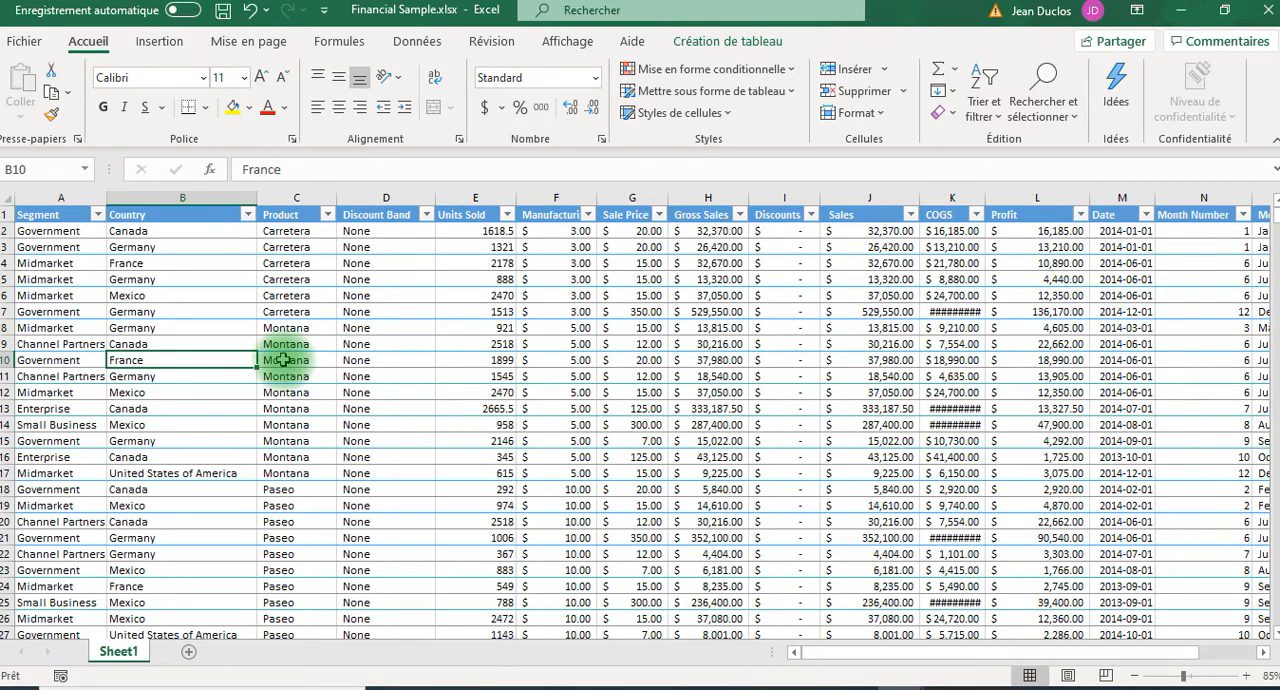
key("ctrl+a")
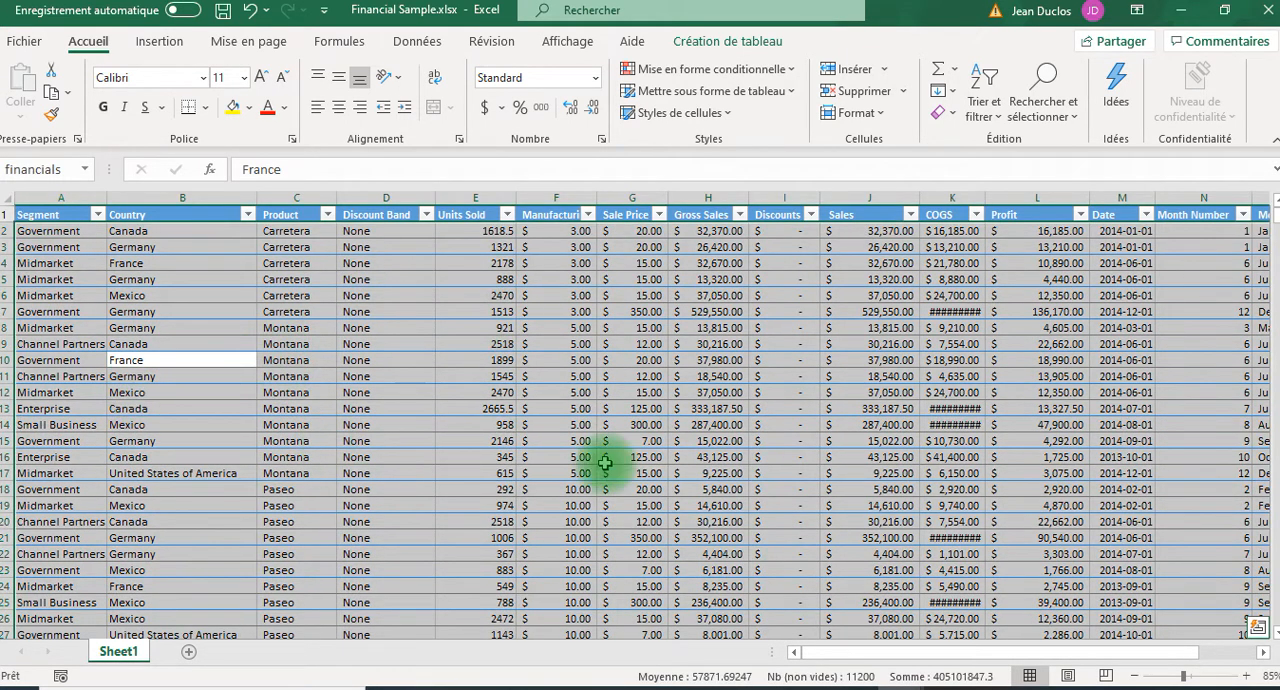
left_click(449, 326)
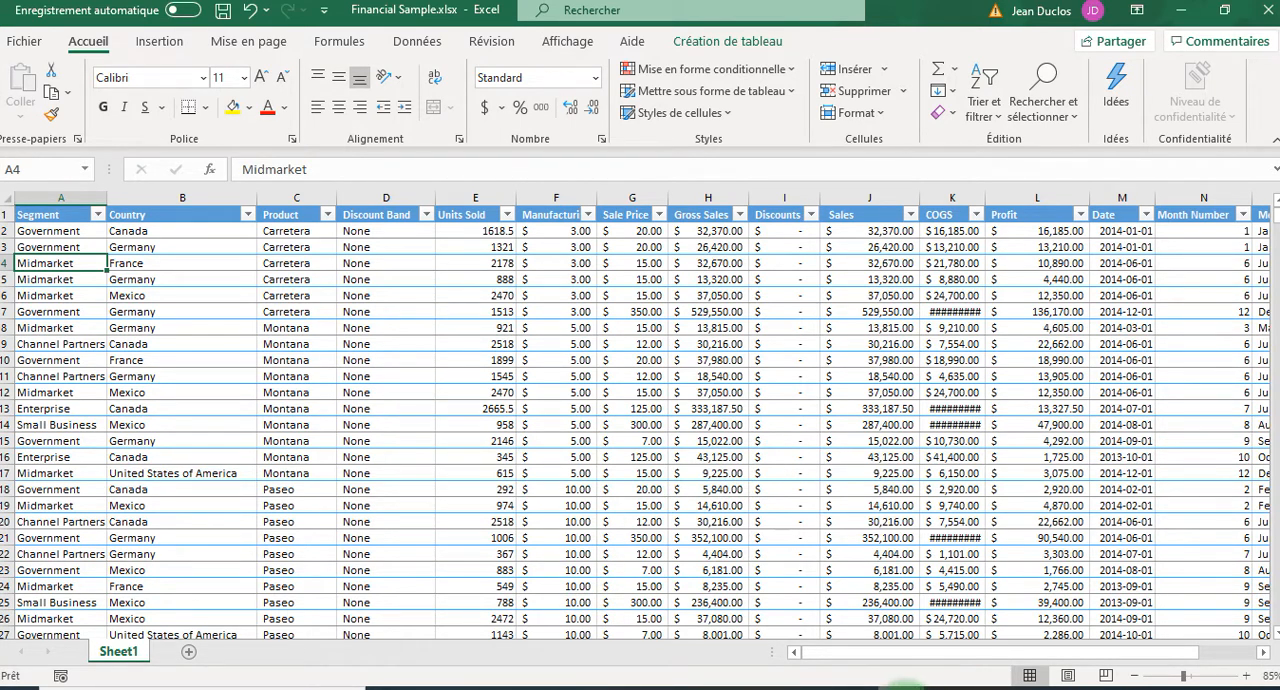
Return to Classeur1 and compare the available table design options with cells inside the table selected and with empty cell H7 selected.
mouse_move(905, 686)
left_click(782, 632)
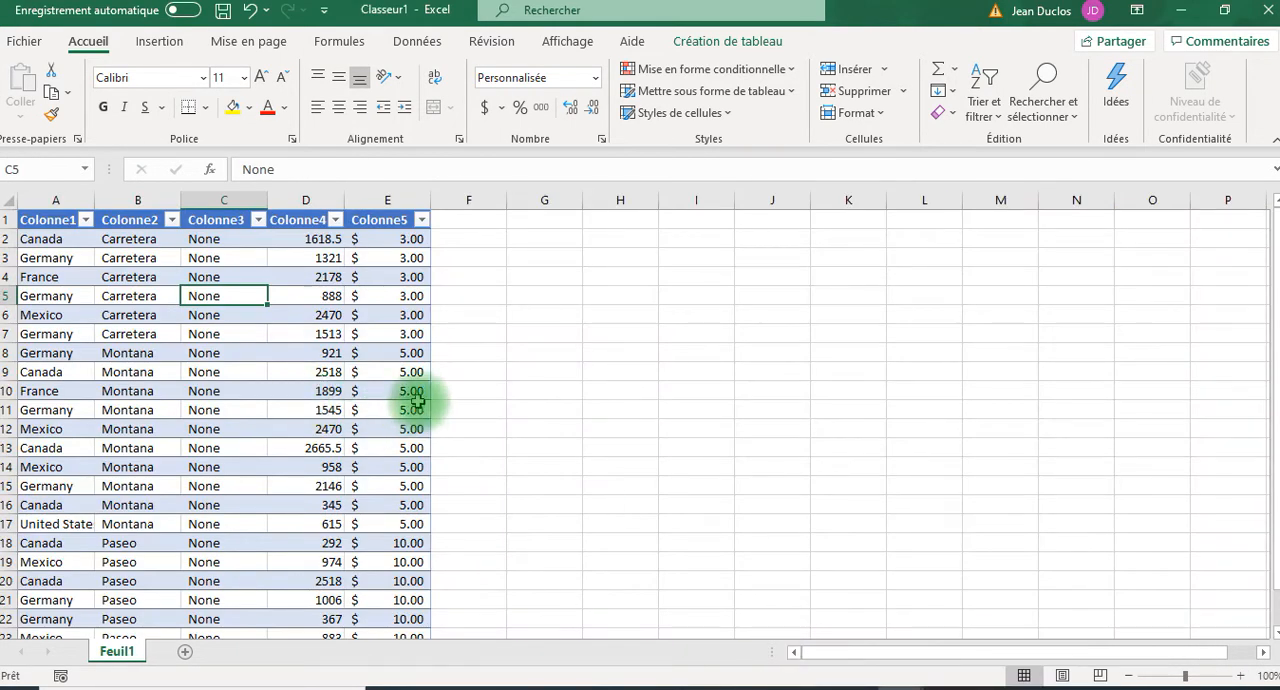
left_click(312, 389)
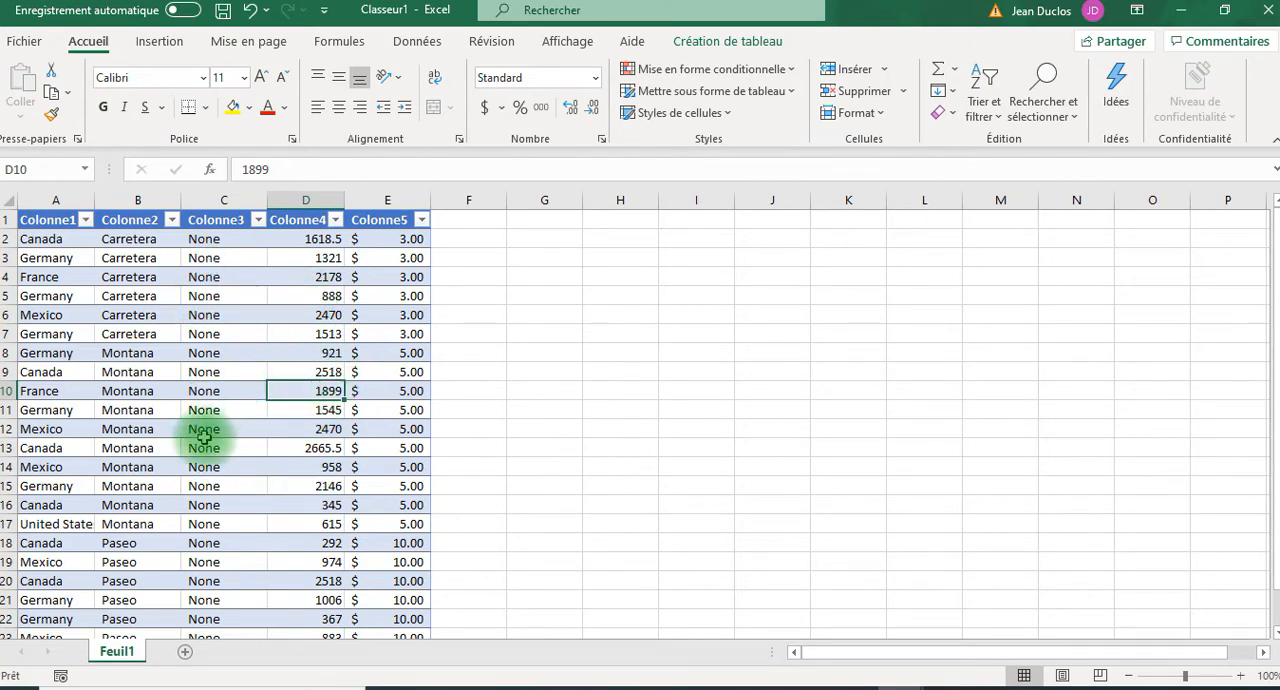
left_click(720, 45)
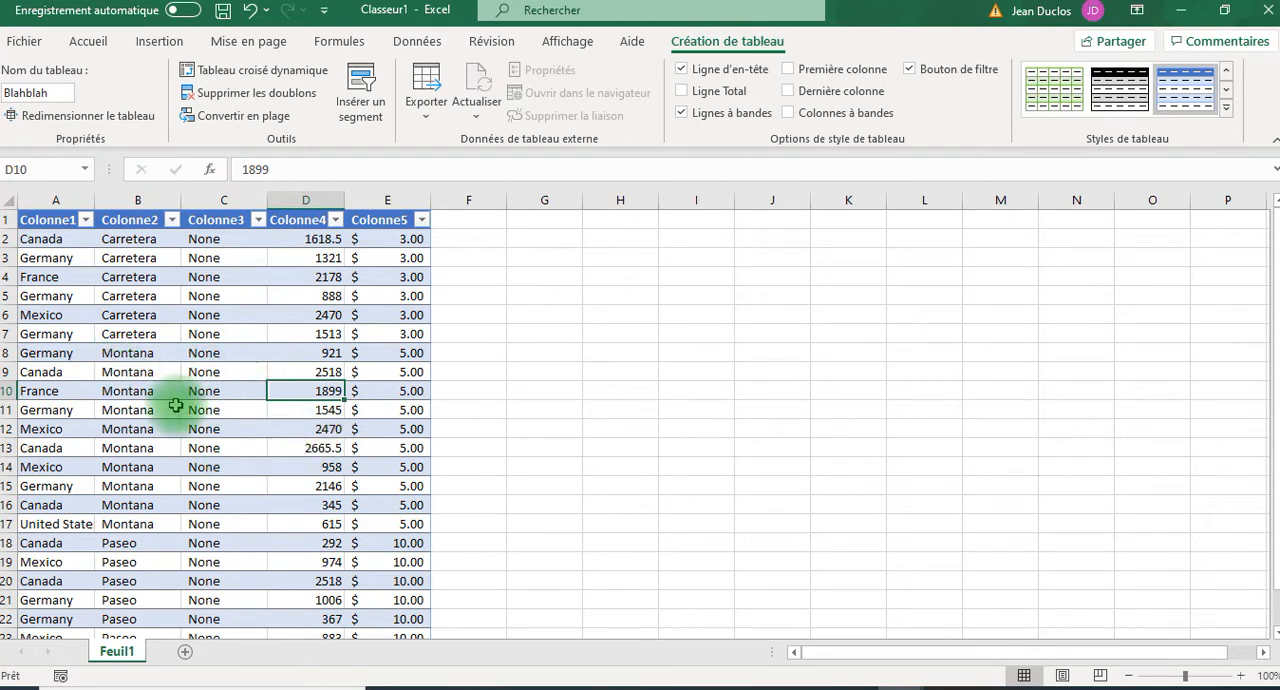
left_click(614, 331)
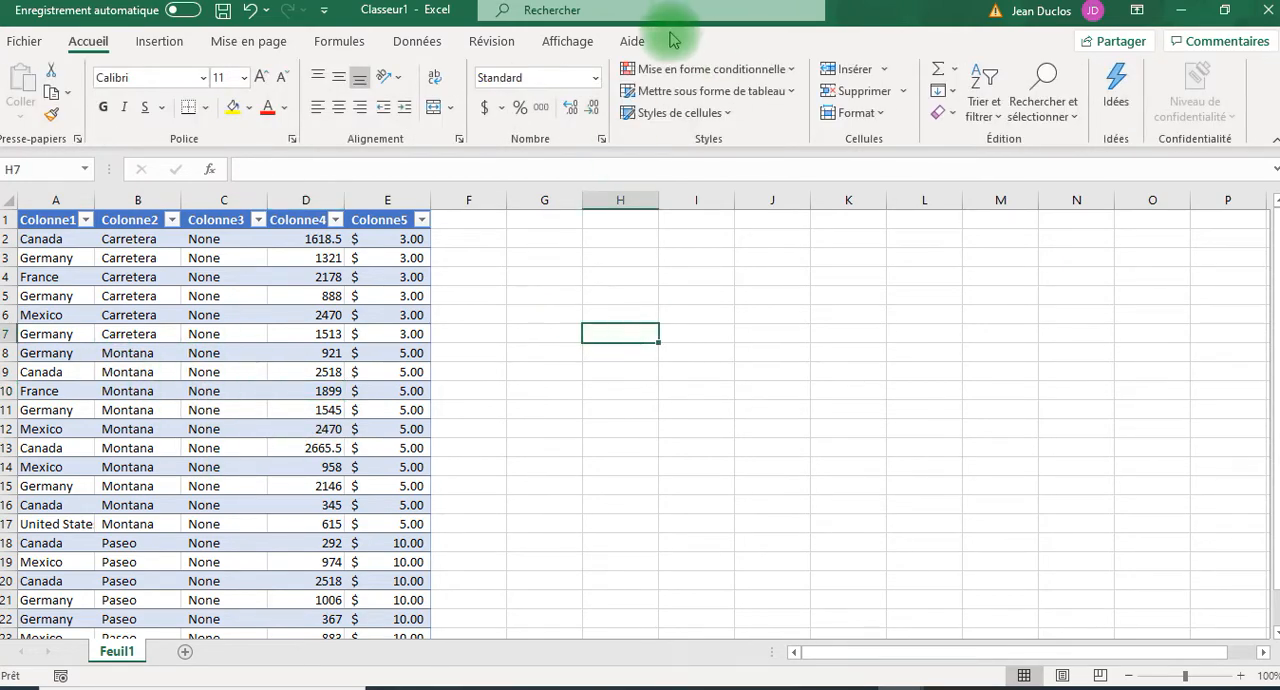
left_click(393, 423)
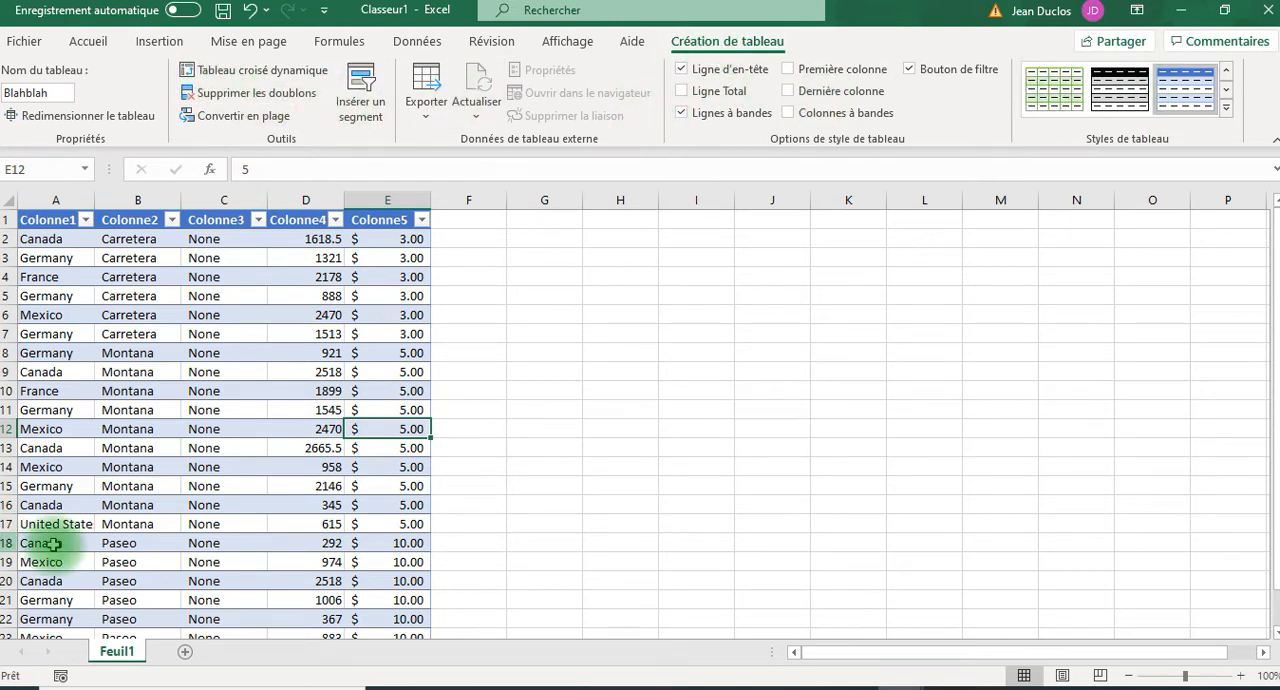
left_click(145, 411)
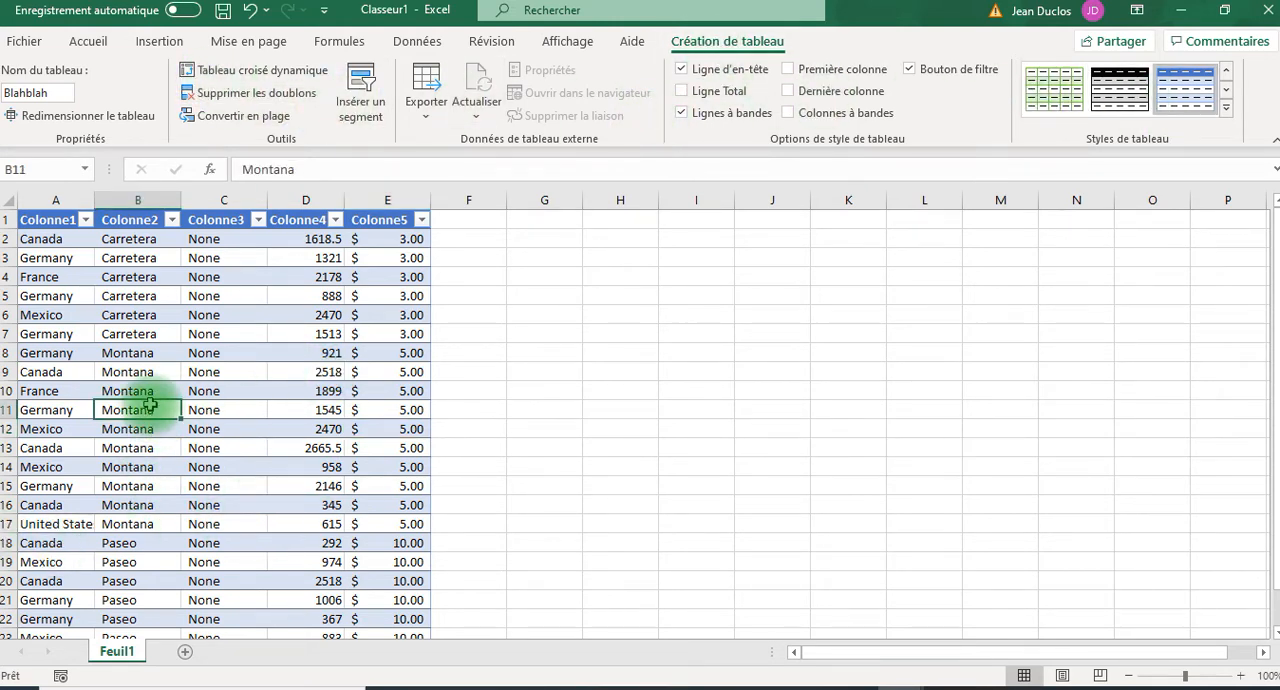
left_click(91, 44)
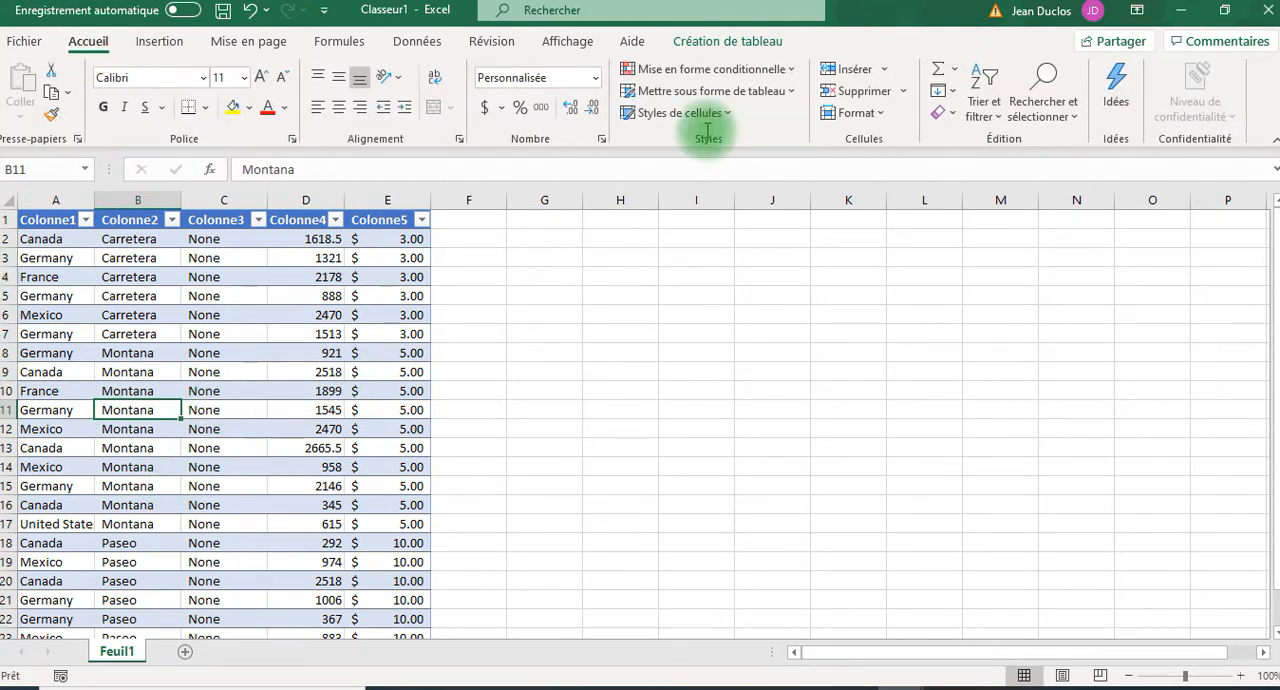
left_click(740, 47)
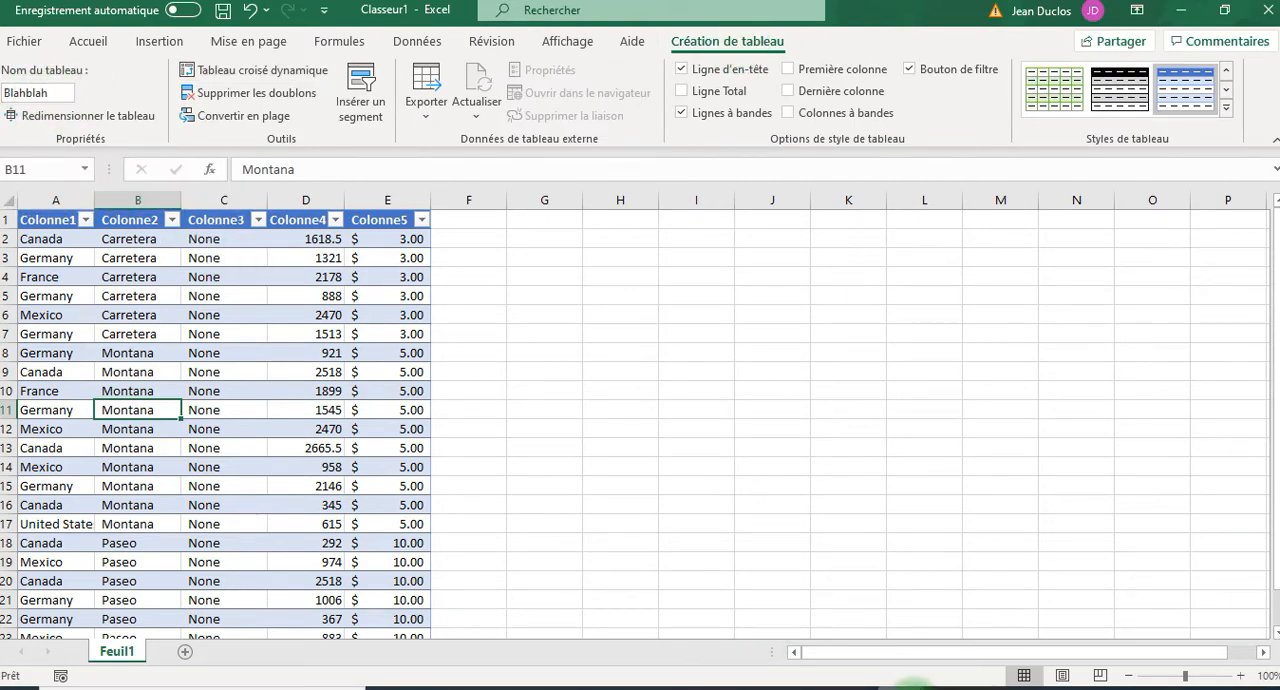
Switch to Financial Sample.xlsx, set its zoom to 90% and display the design options of the financials table.
mouse_move(910, 685)
left_click(945, 632)
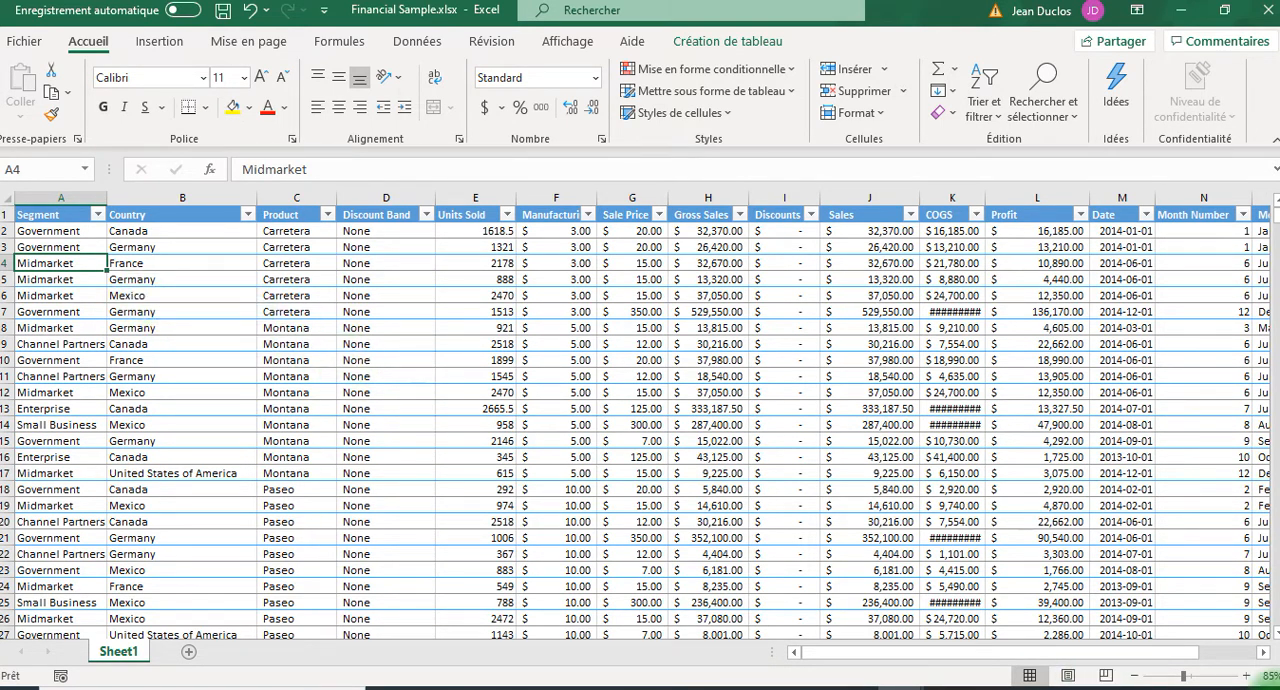
left_click(1248, 677)
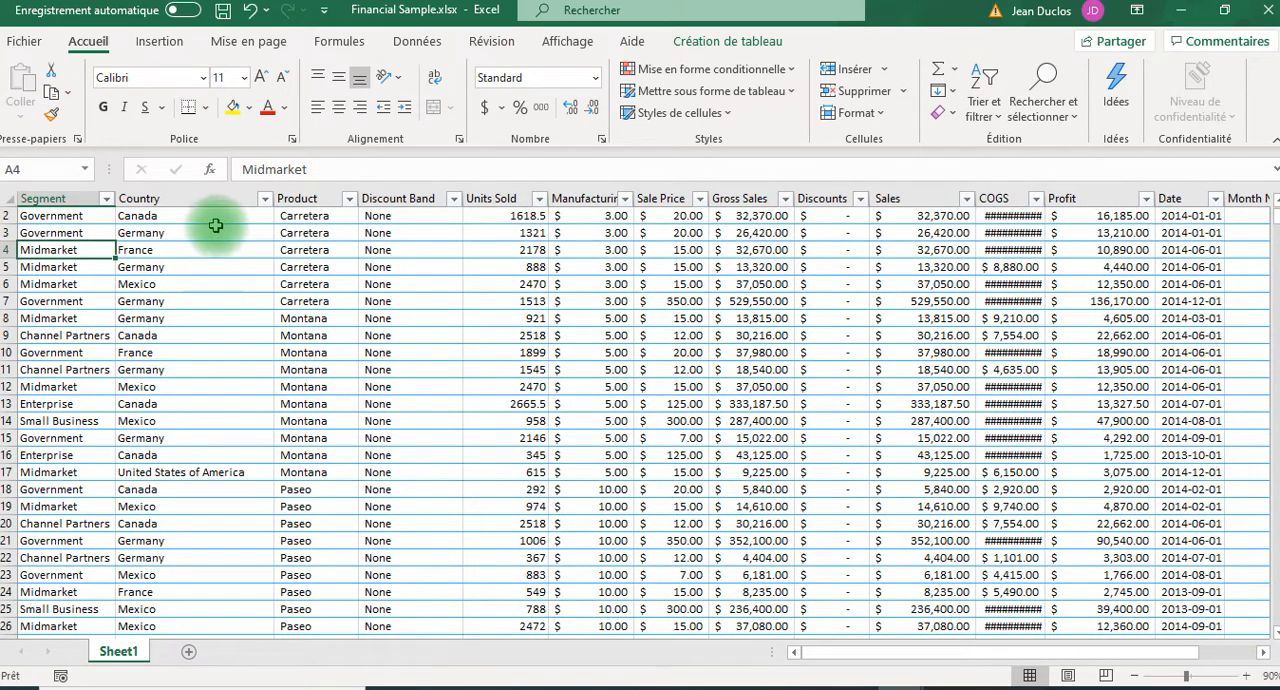
left_click(722, 44)
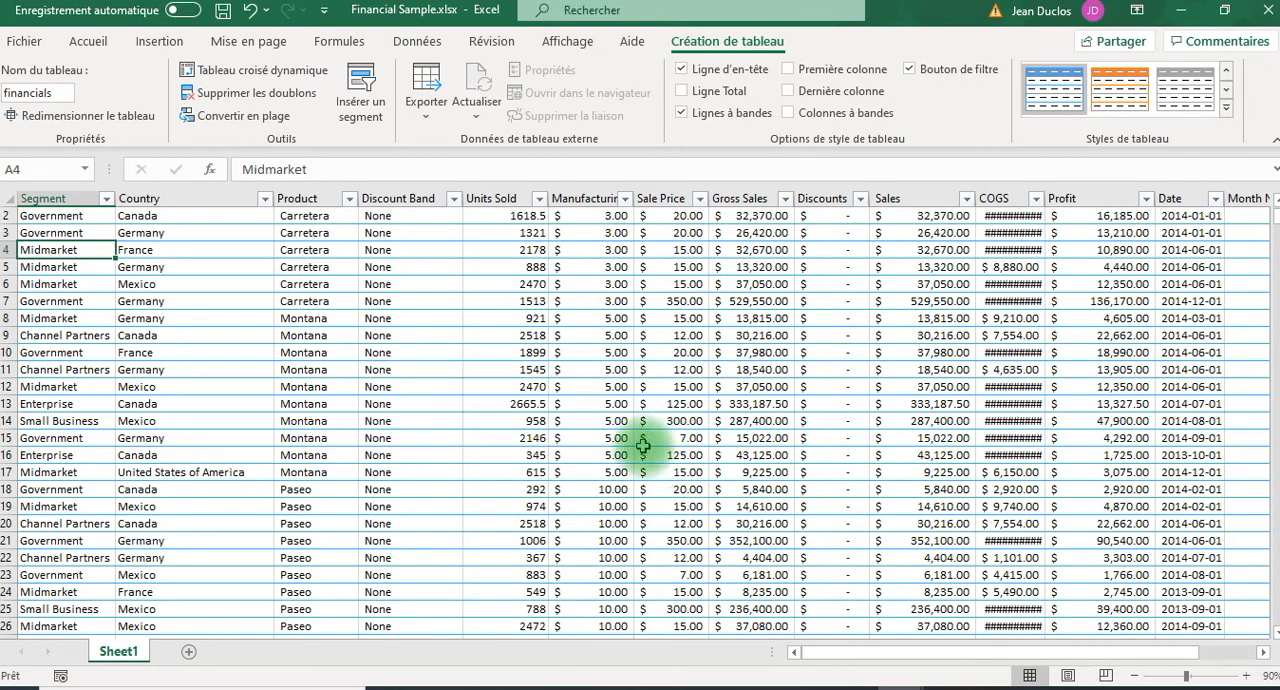
Select the whole financials table and apply the light blue banded style from the second row of the Moyen group.
key("ctrl+a")
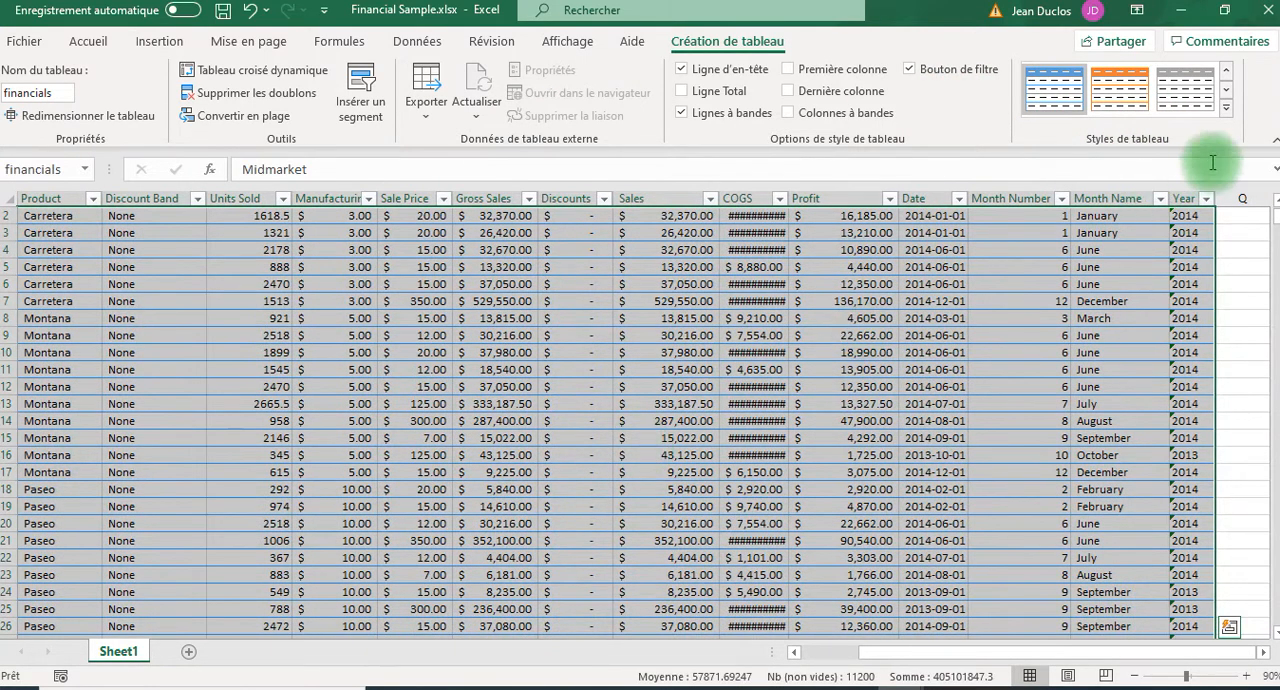
left_click(1227, 118)
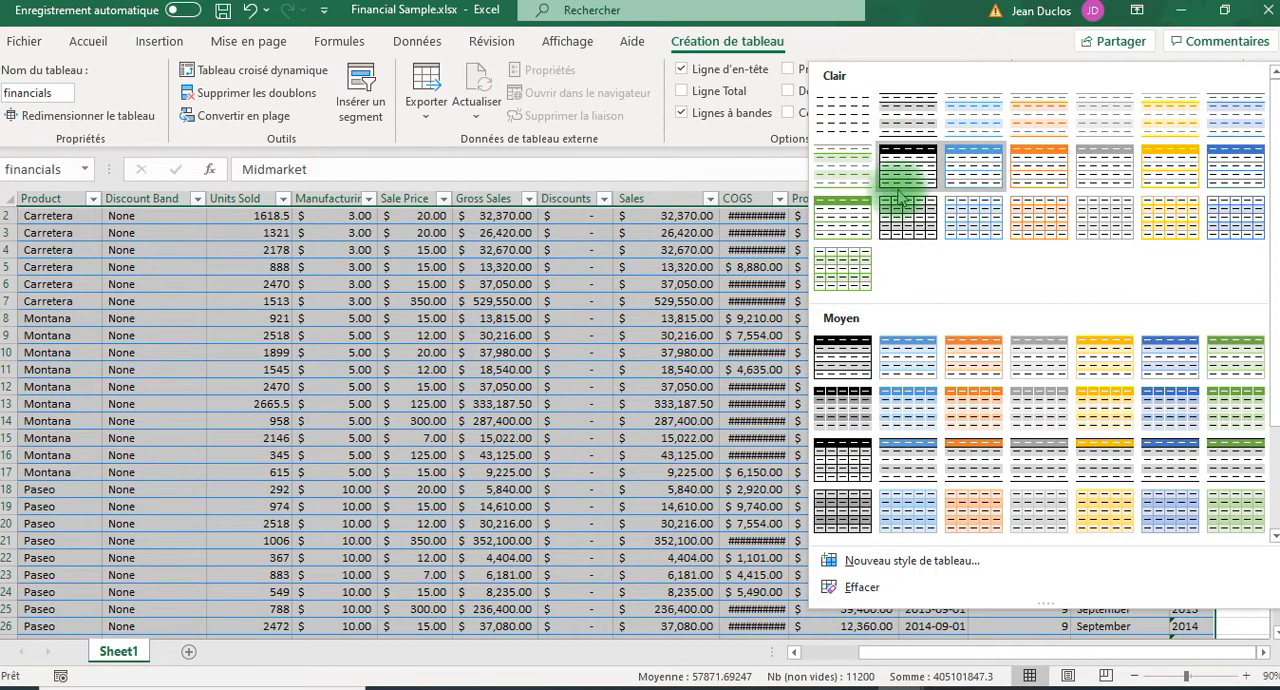
left_click(892, 390)
scroll(892, 390, "left", 3)
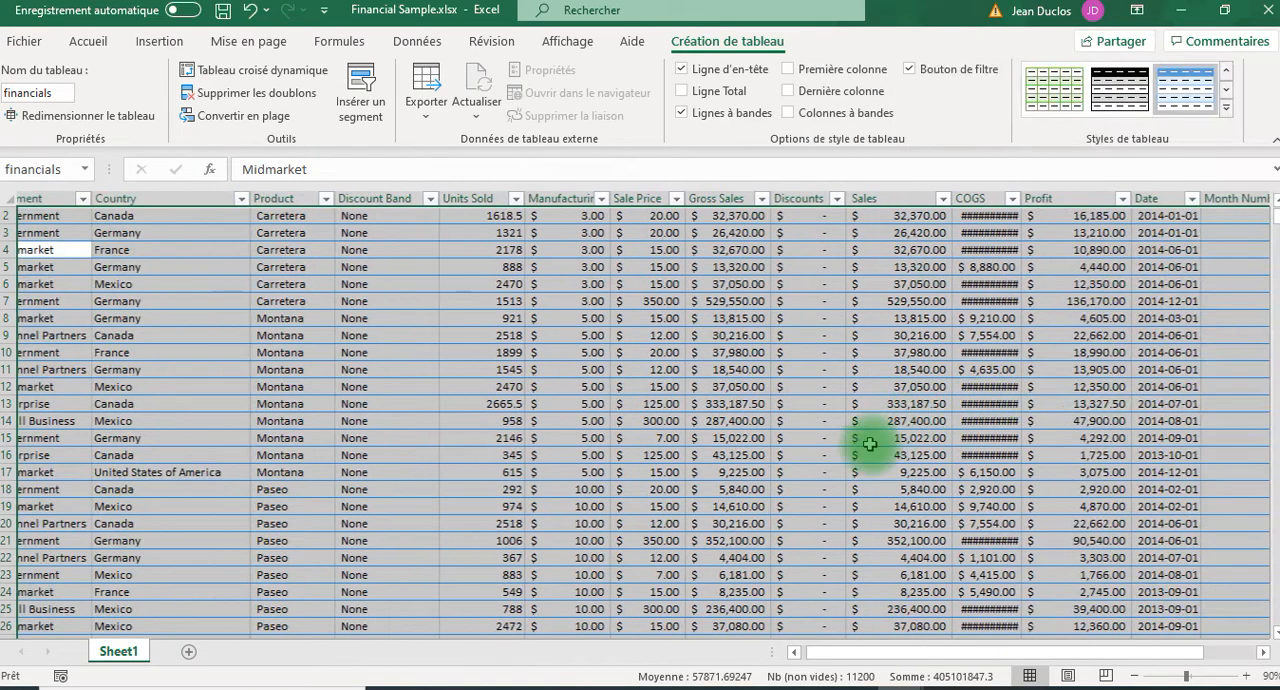
left_click(588, 367)
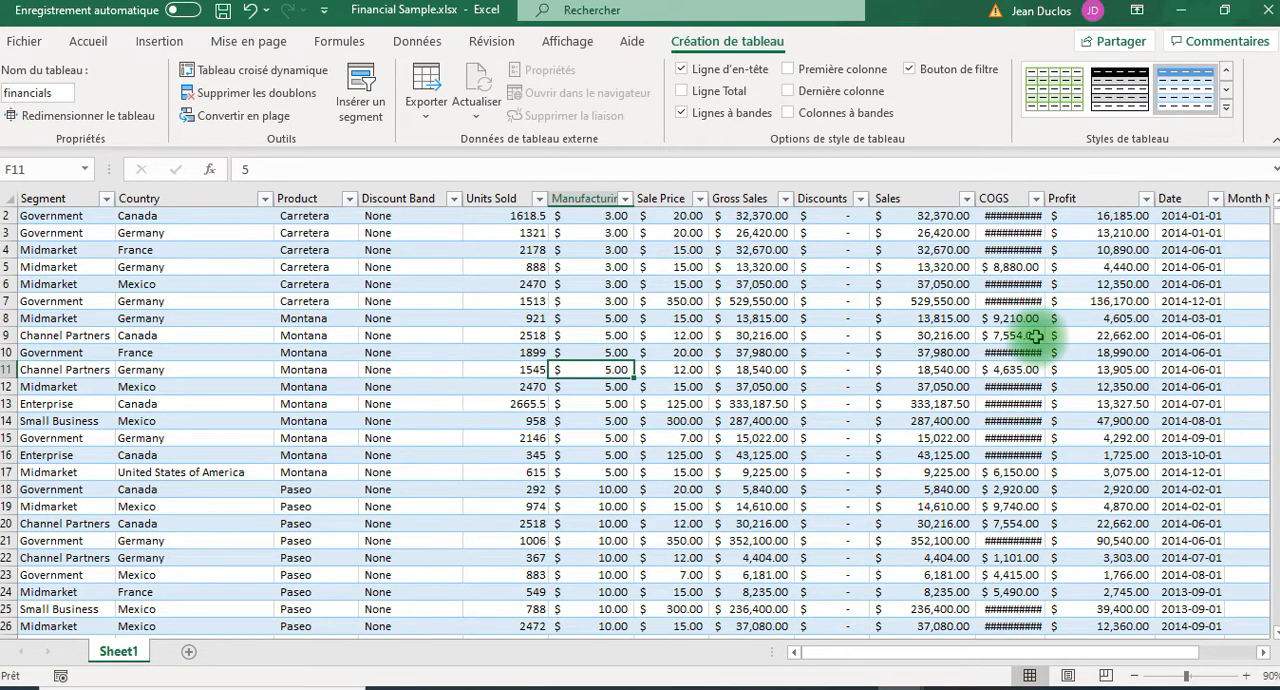
Undo the table style change on the financials table and select cell C8.
left_click(250, 14)
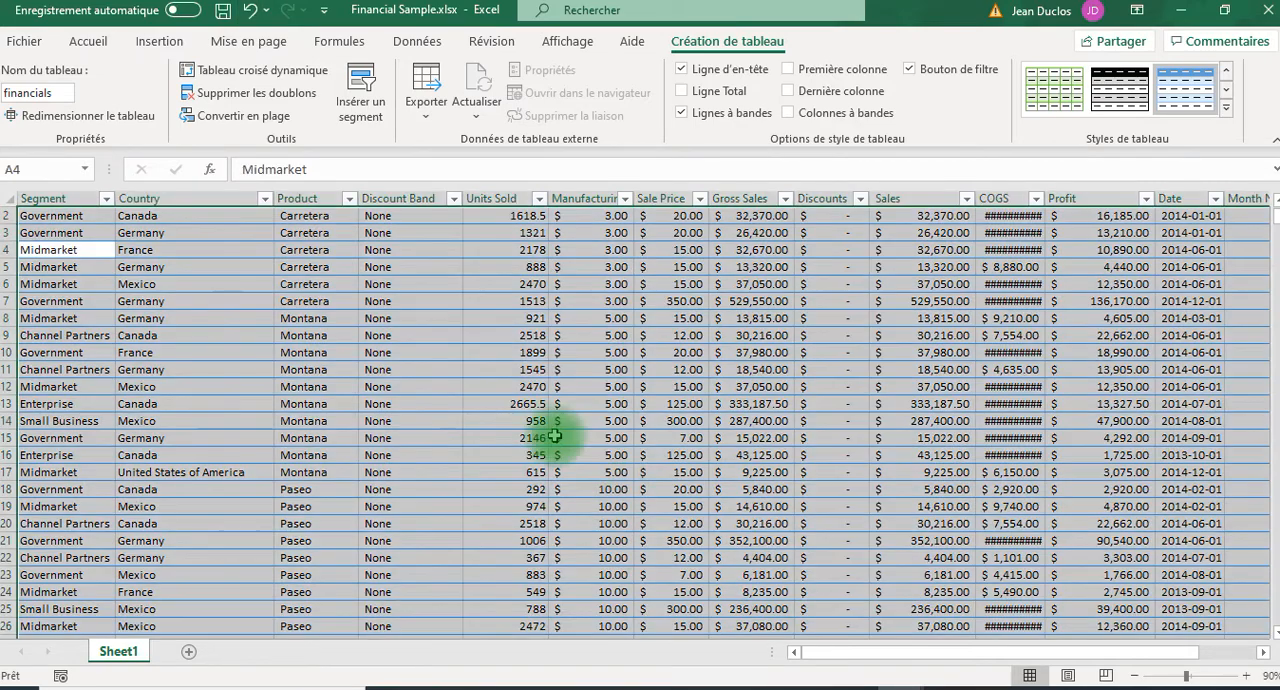
left_click(346, 321)
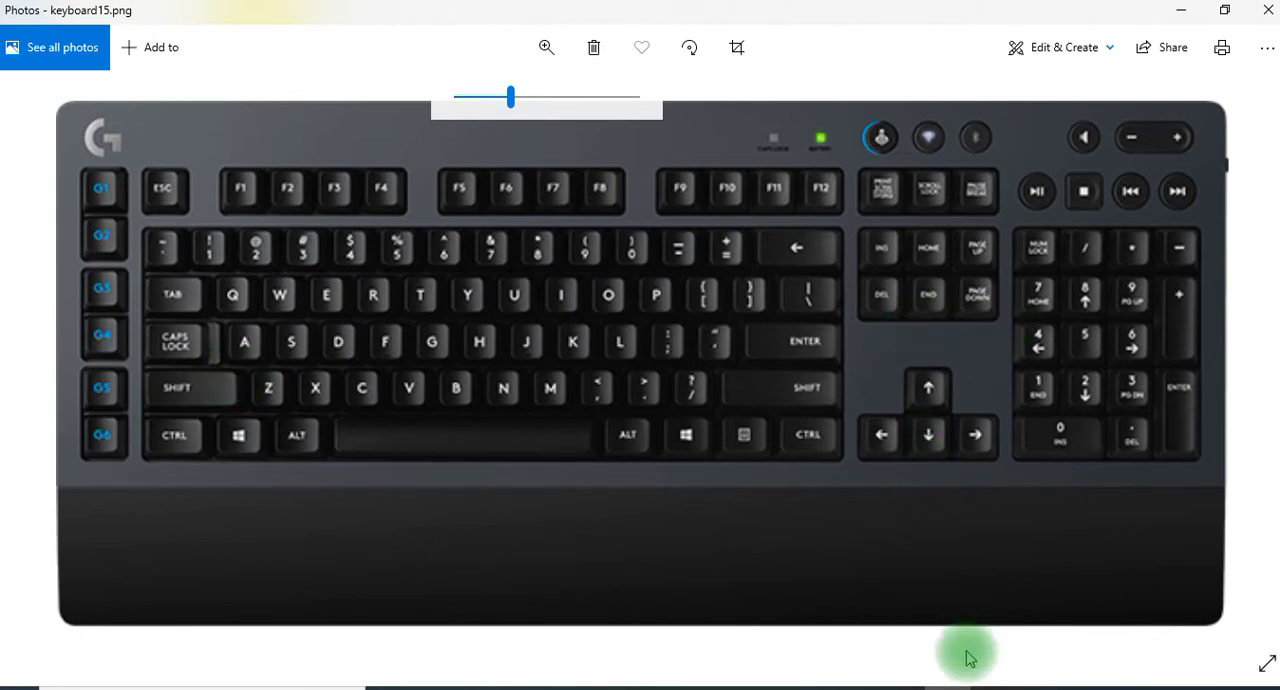
Switch to Financial Sample.xlsx and jump from cell B2 to the last data row, then to that row's last column.
mouse_move(925, 686)
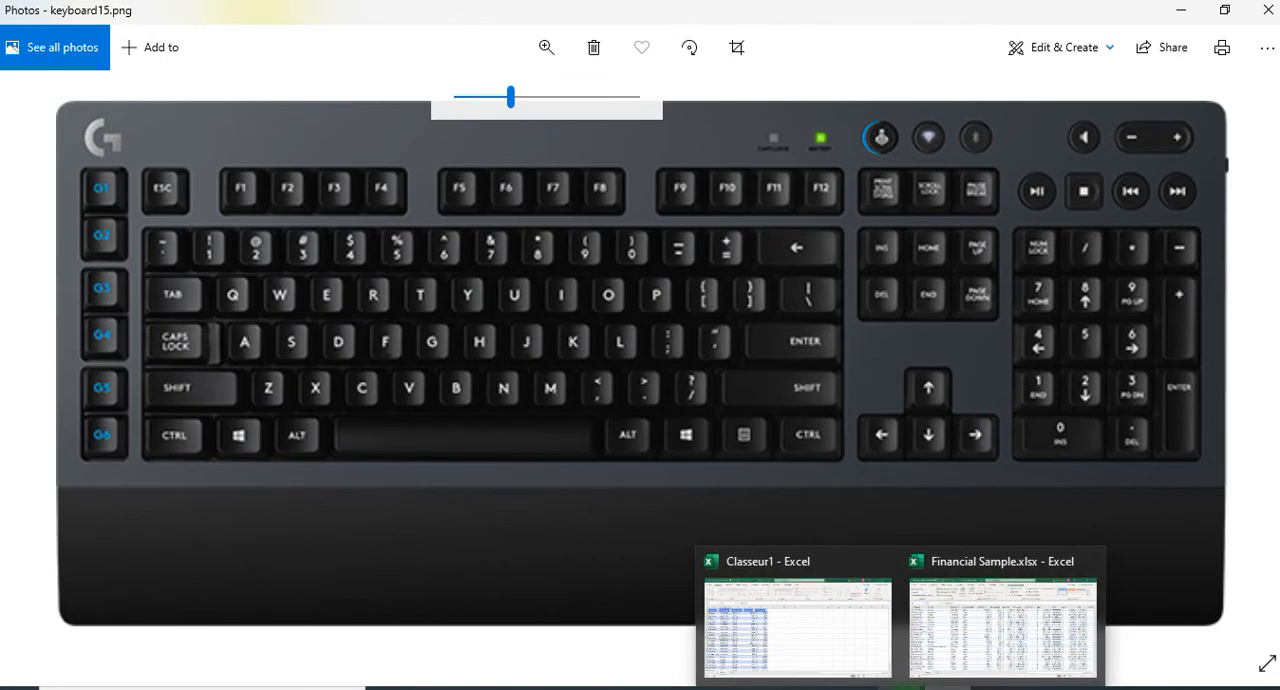
left_click(975, 622)
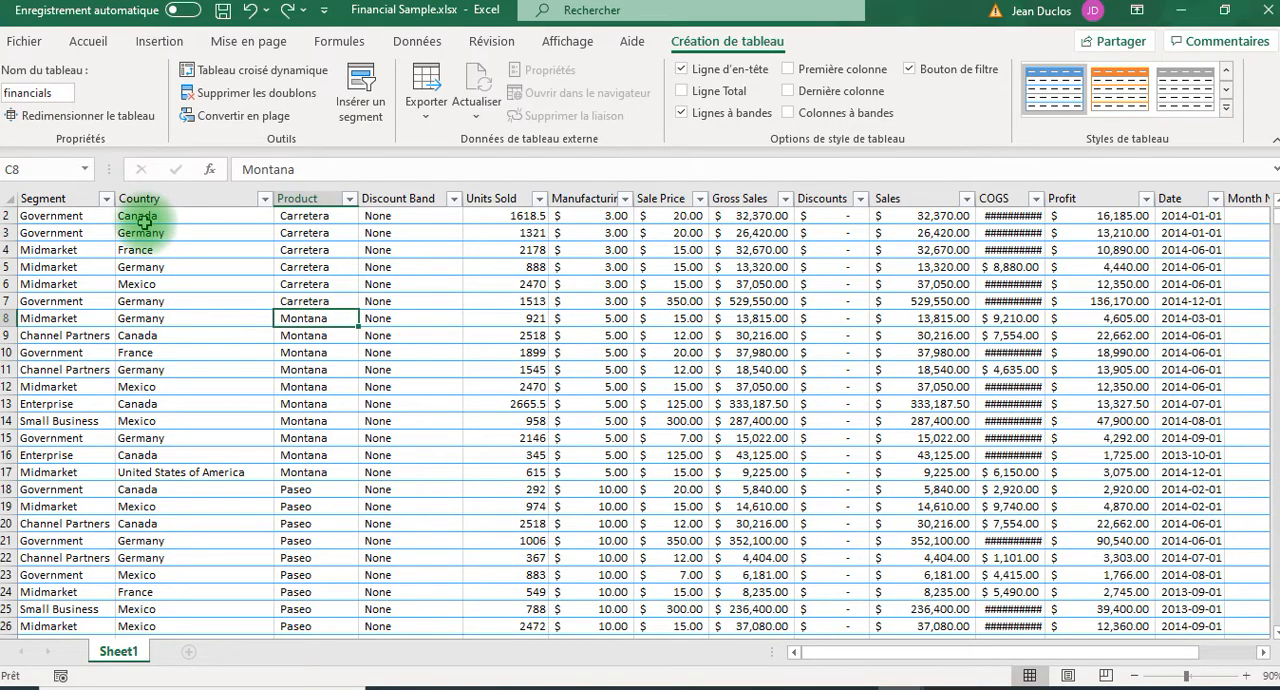
left_click(143, 218)
scroll(150, 225, "up", 1)
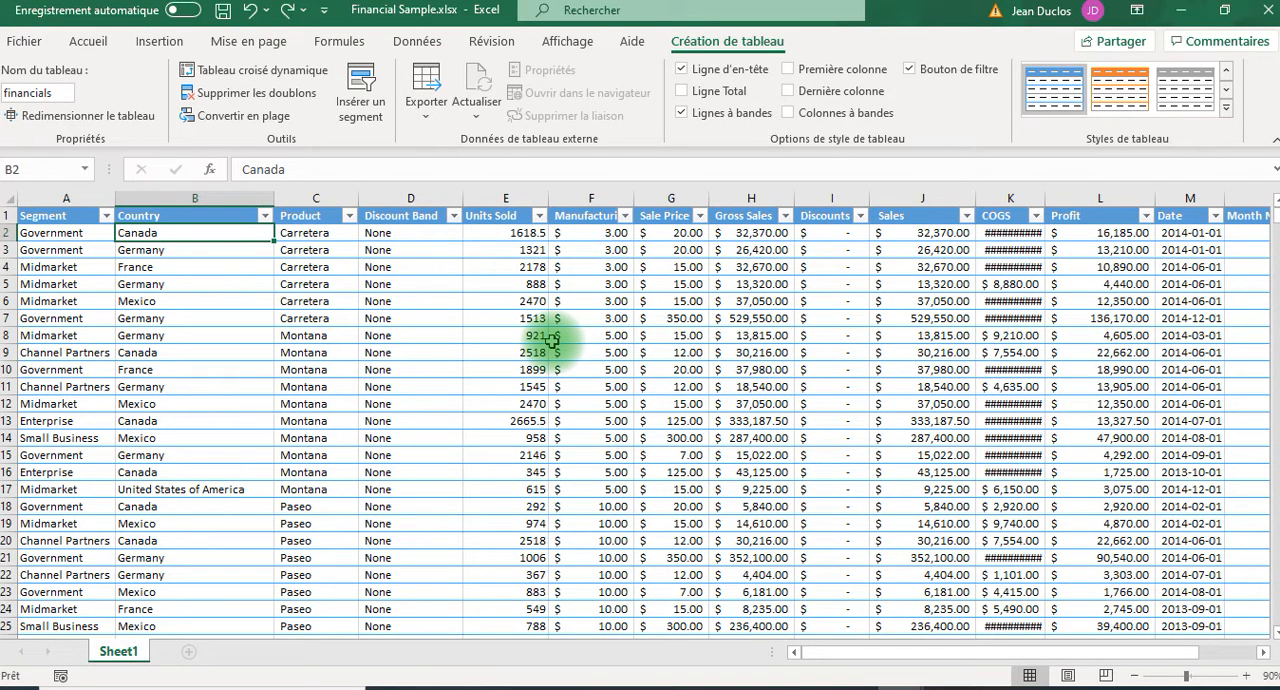
key("ctrl+Down")
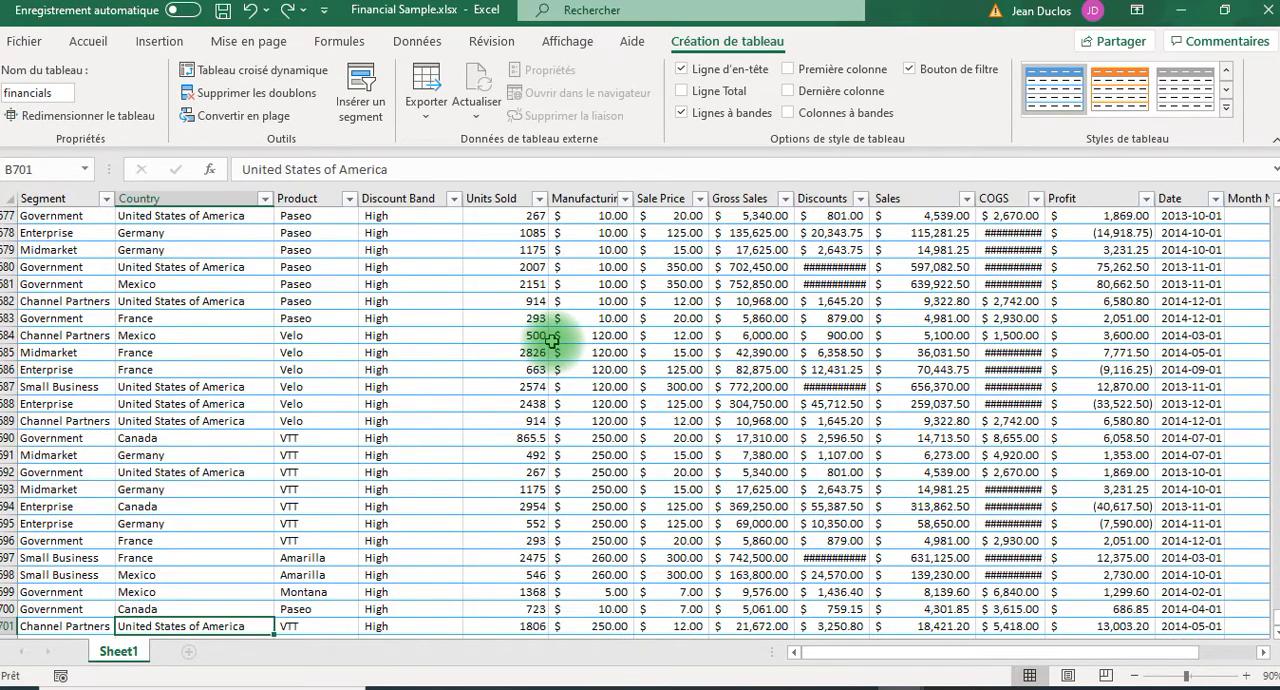
scroll(265, 587, "down", 1)
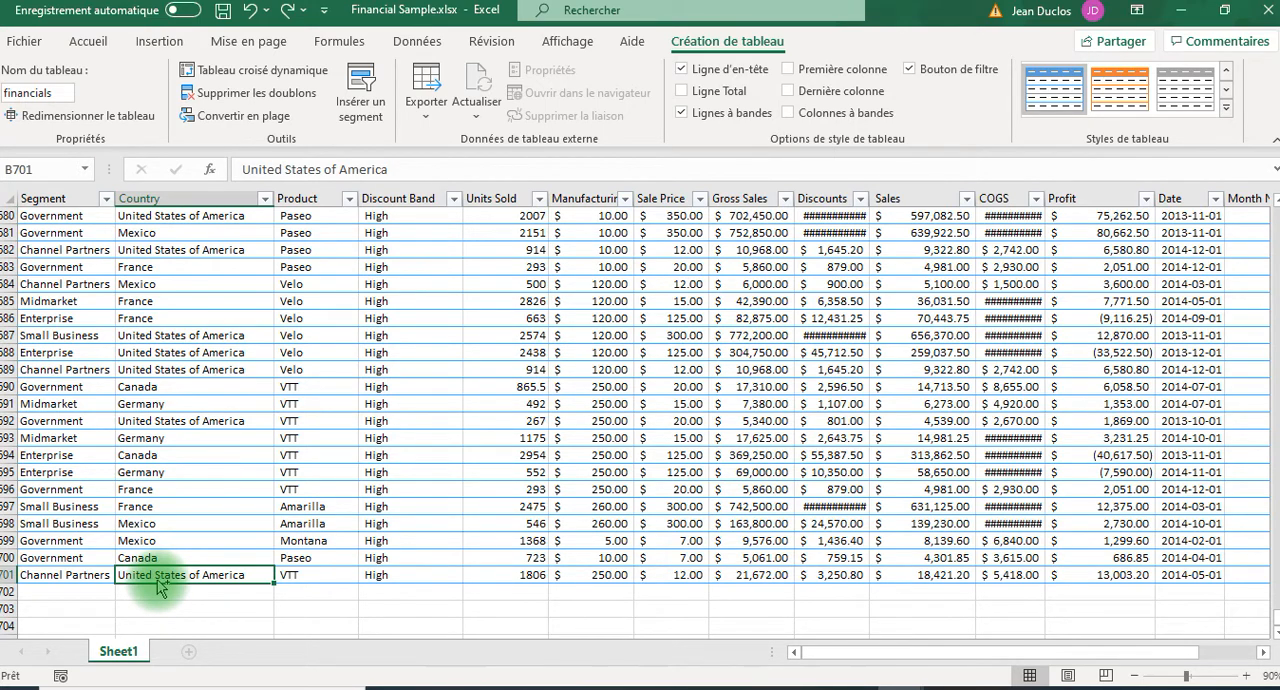
key("ctrl+Right")
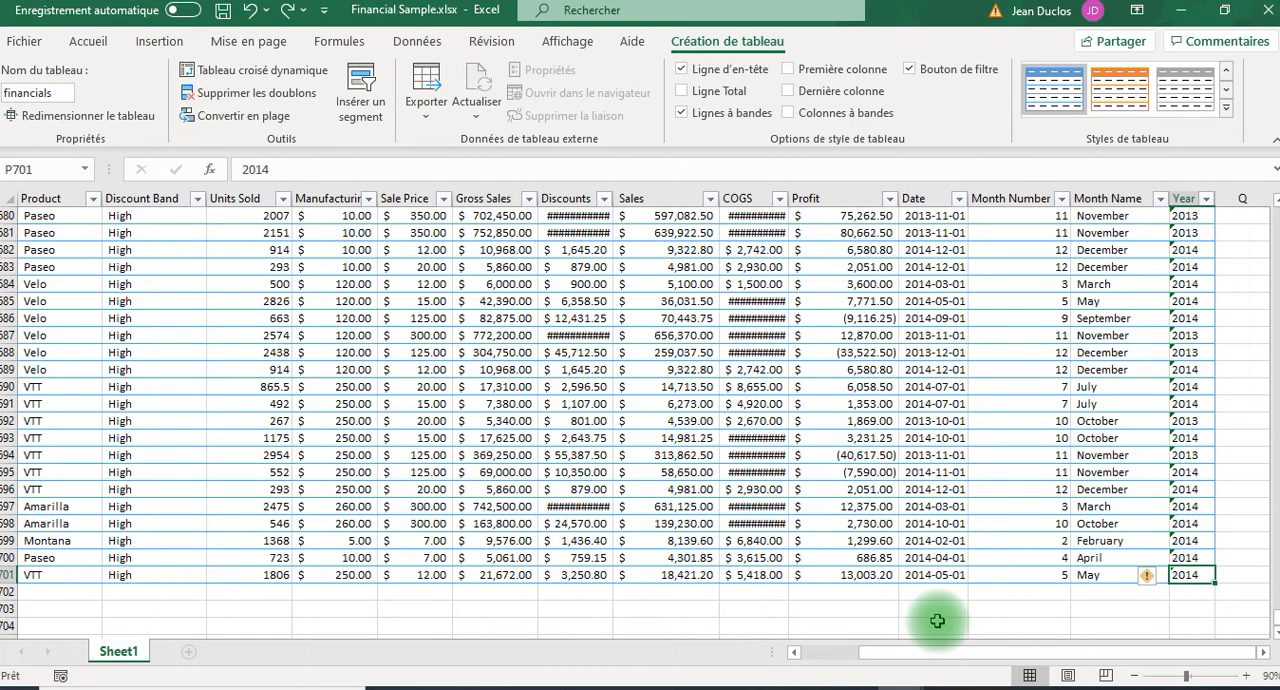
Jump back to cell A1 by way of the Year header, and select the whole table down to its last row and column.
key("ctrl+Up")
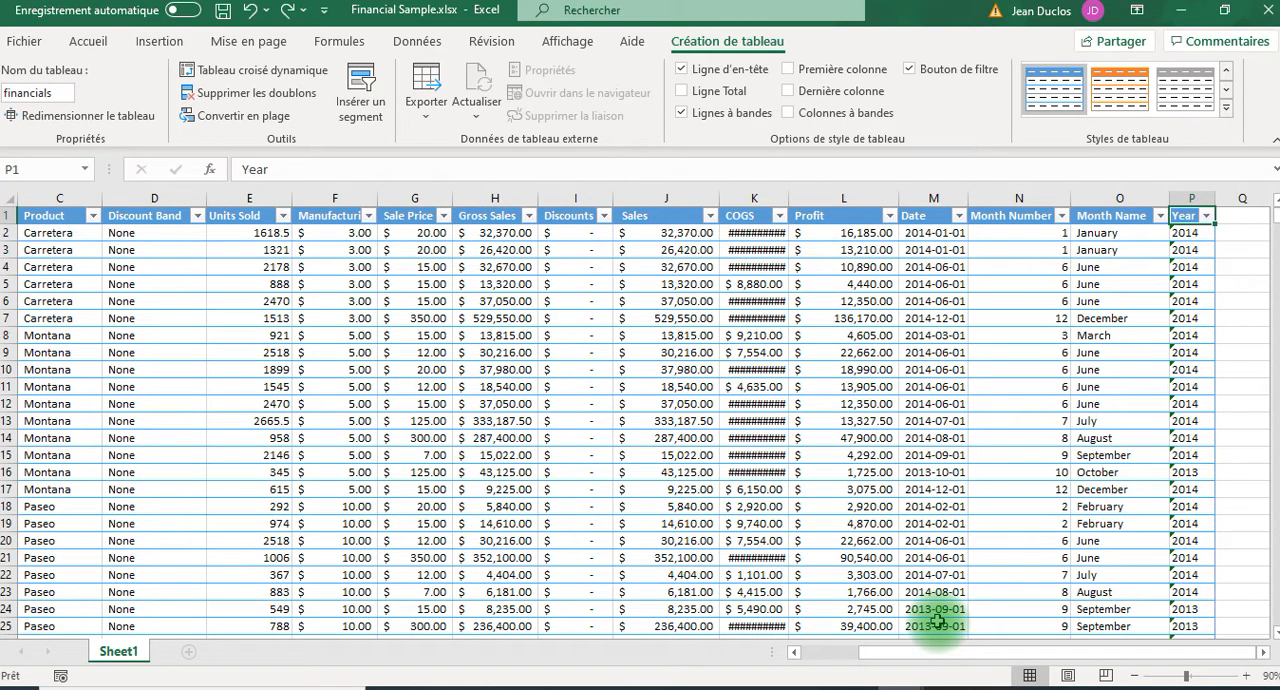
key("ctrl+Left")
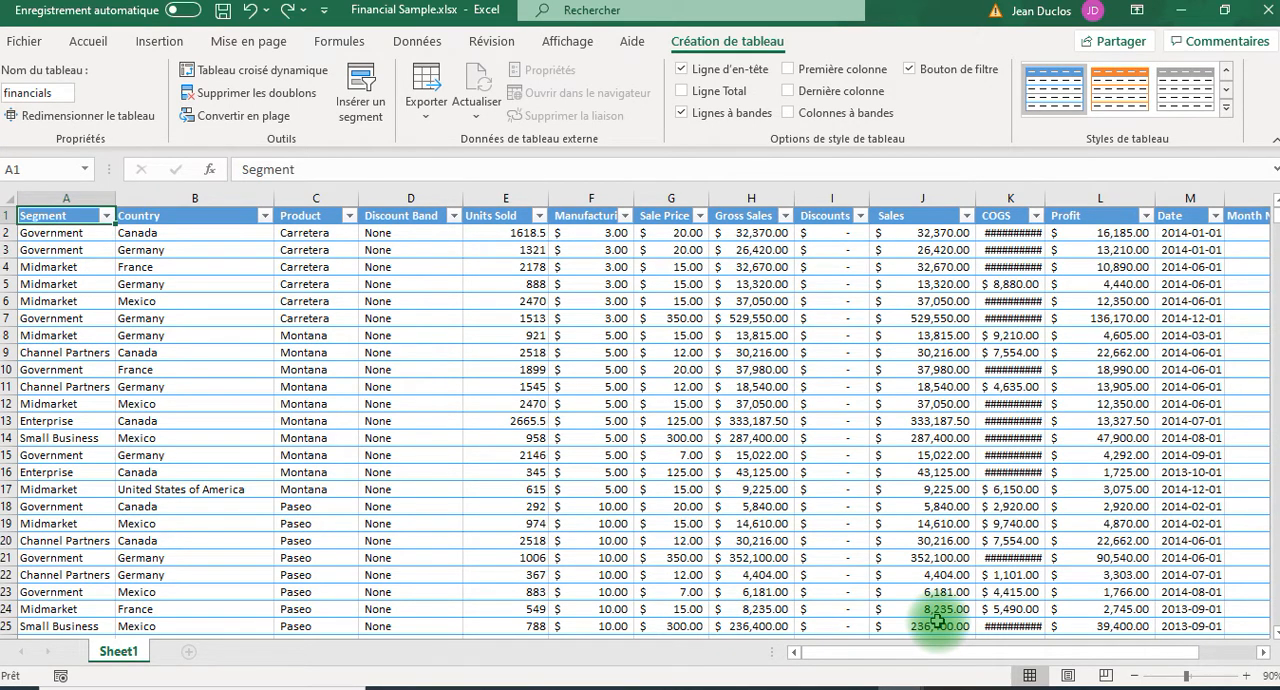
key("ctrl+shift+Down")
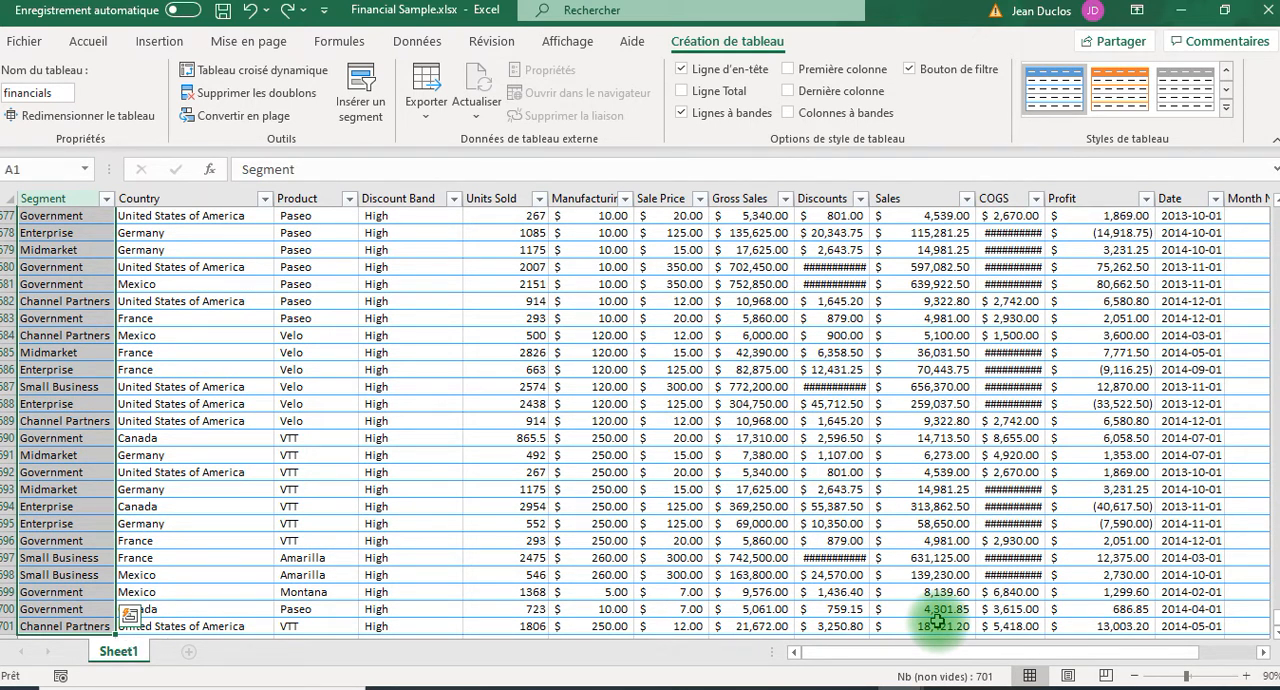
key("ctrl+shift+Right")
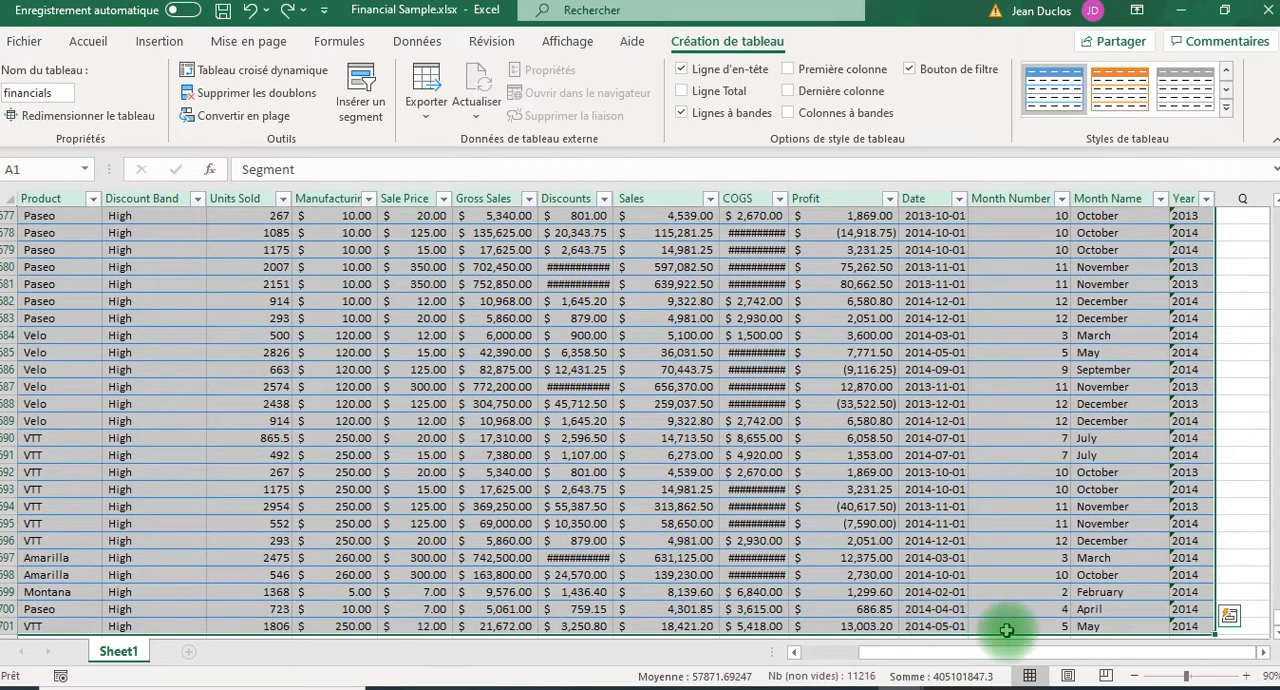
scroll(1060, 563, "up", 5)
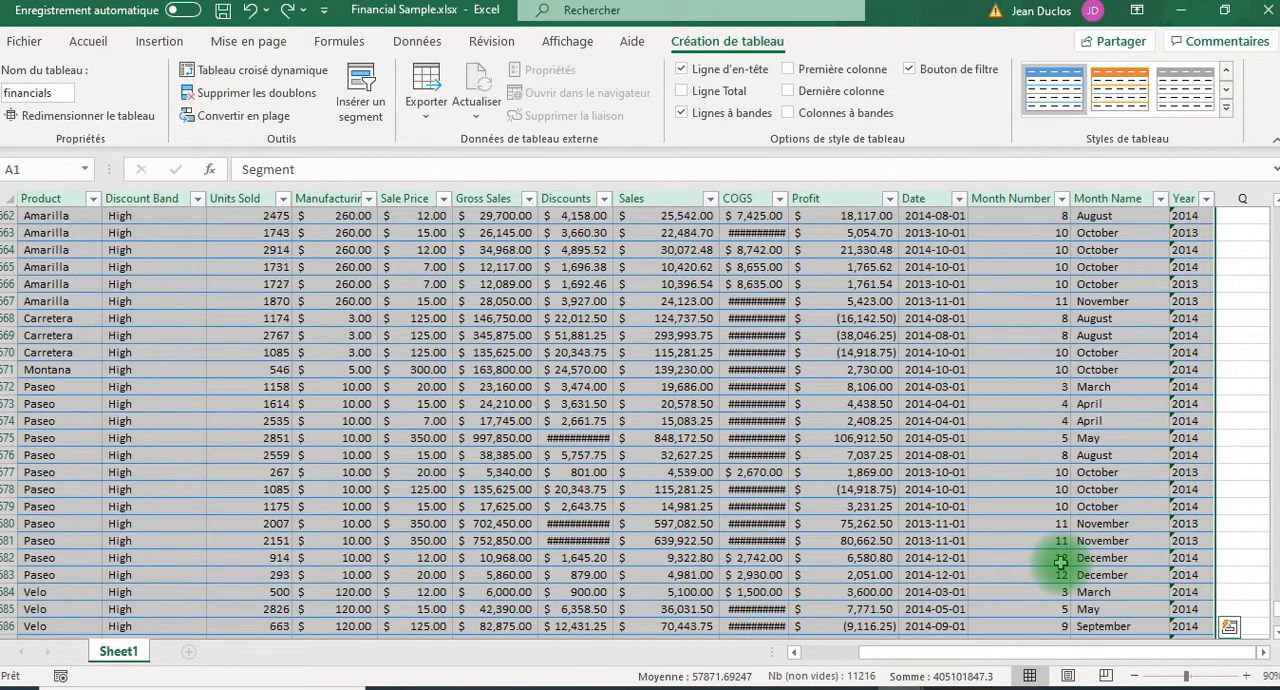
Return to cell A1 and examine the table's columns across to Year and its upper rows.
key("ctrl+Home")
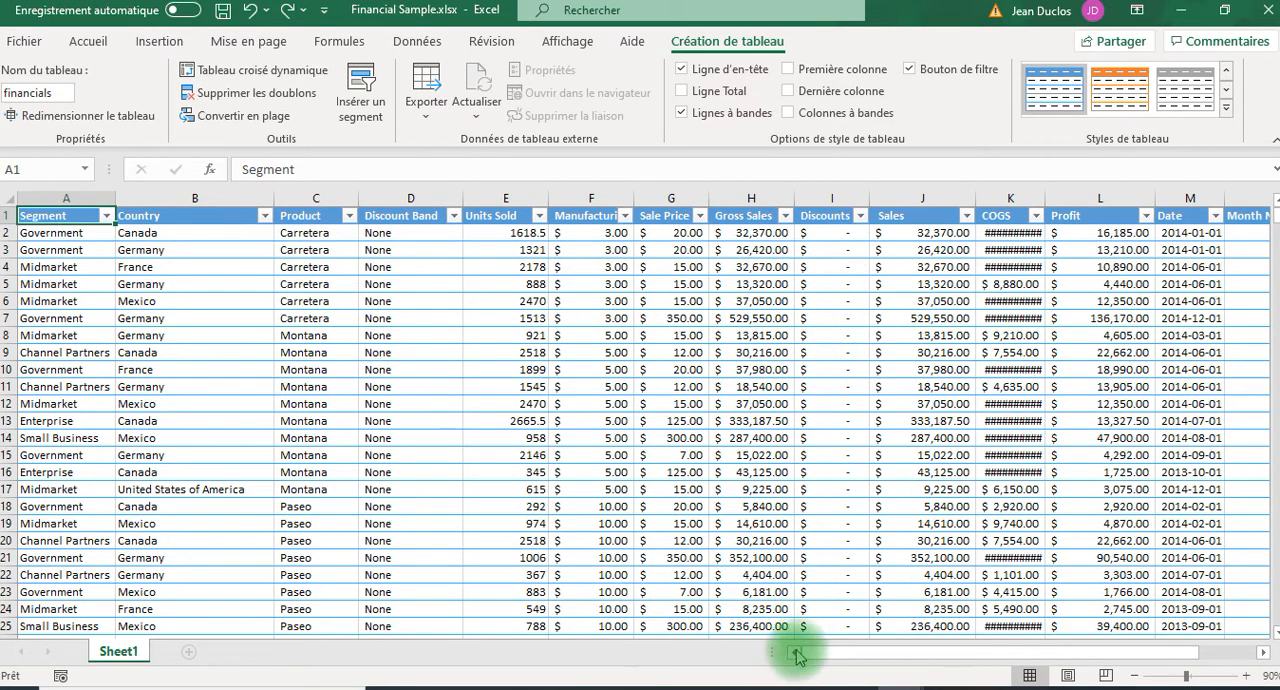
left_click_drag(818, 651, 997, 638)
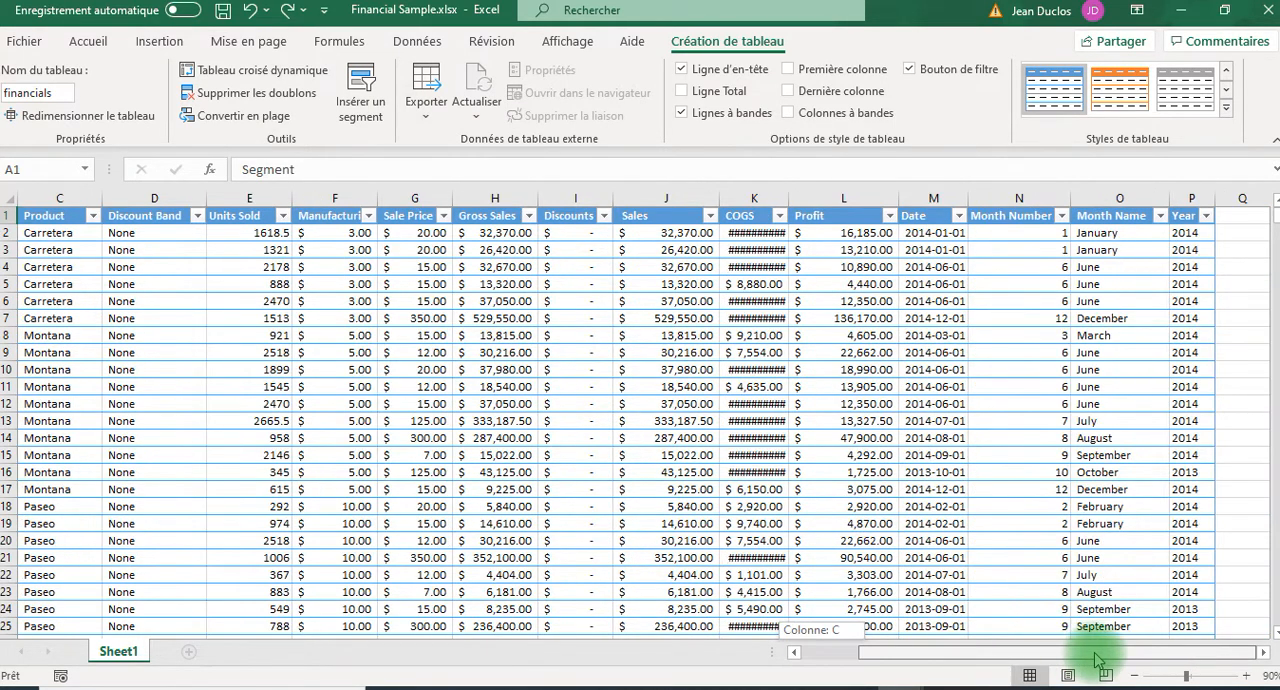
left_click_drag(1098, 660, 425, 590)
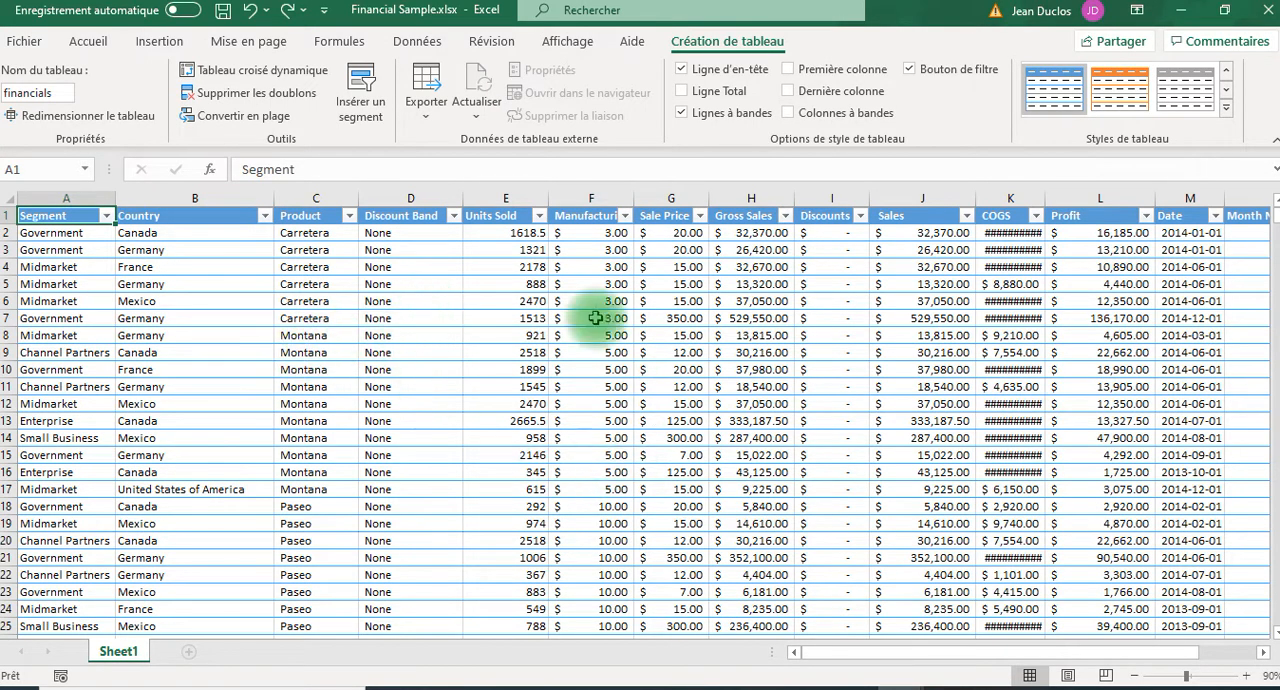
scroll(789, 412, "down", 3)
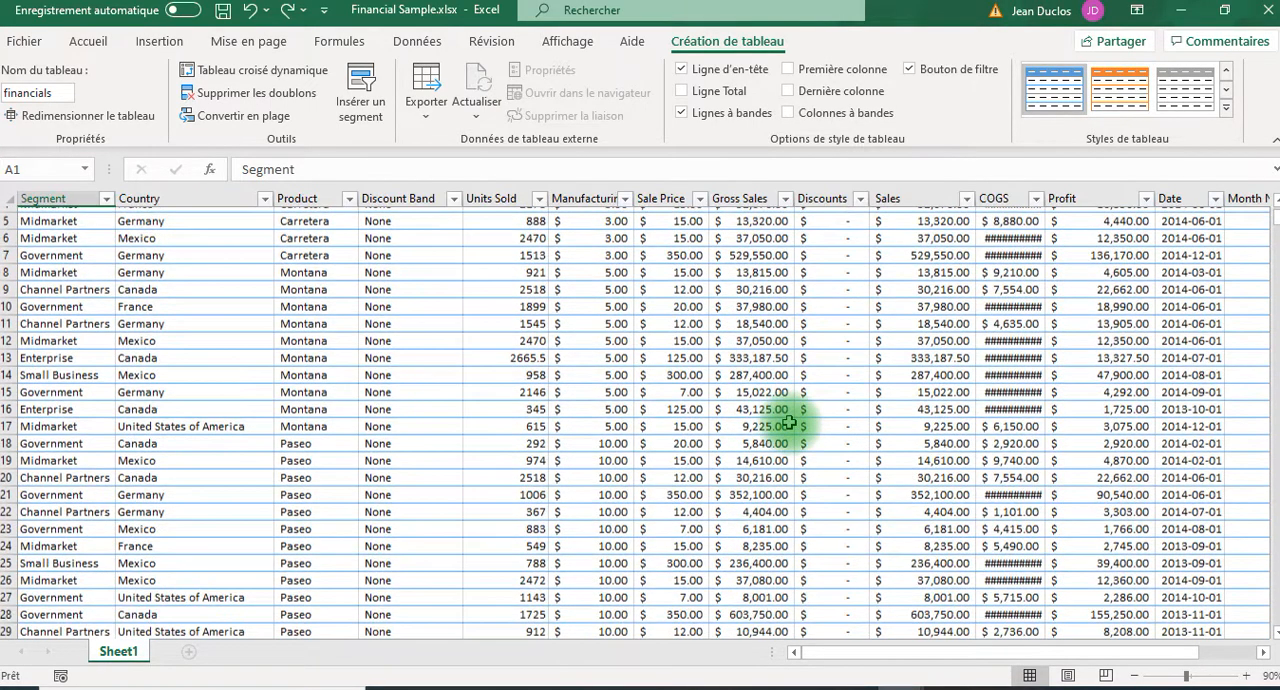
scroll(785, 424, "up", 1)
scroll(785, 424, "up", 1)
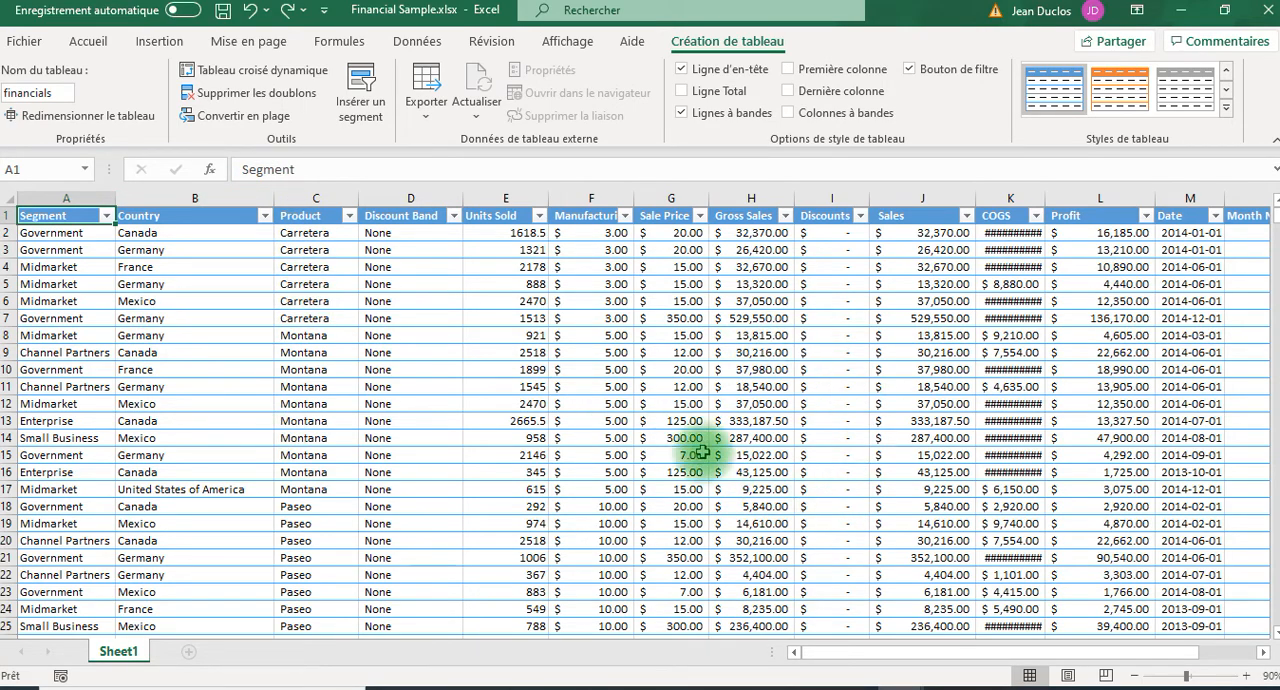
scroll(722, 490, "down", 7)
scroll(722, 497, "down", 1)
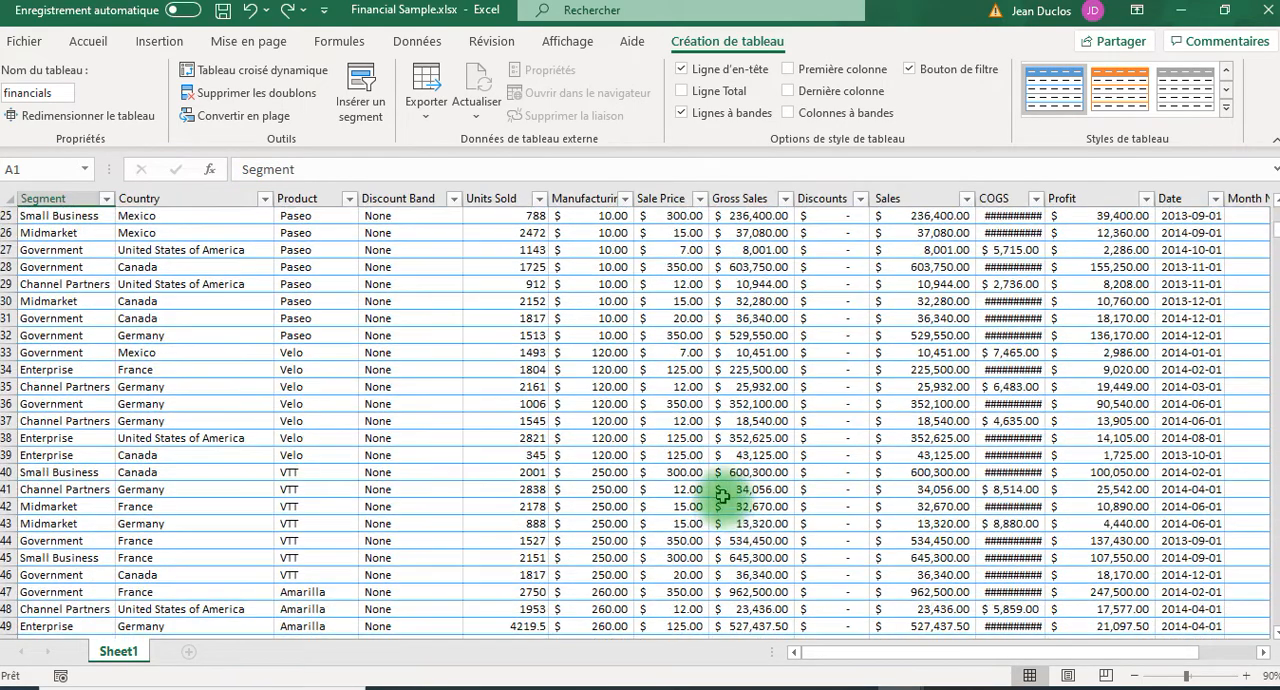
Autofit the widths of the COGS and Manufacturing Price columns to their contents.
scroll(735, 486, "up", 8)
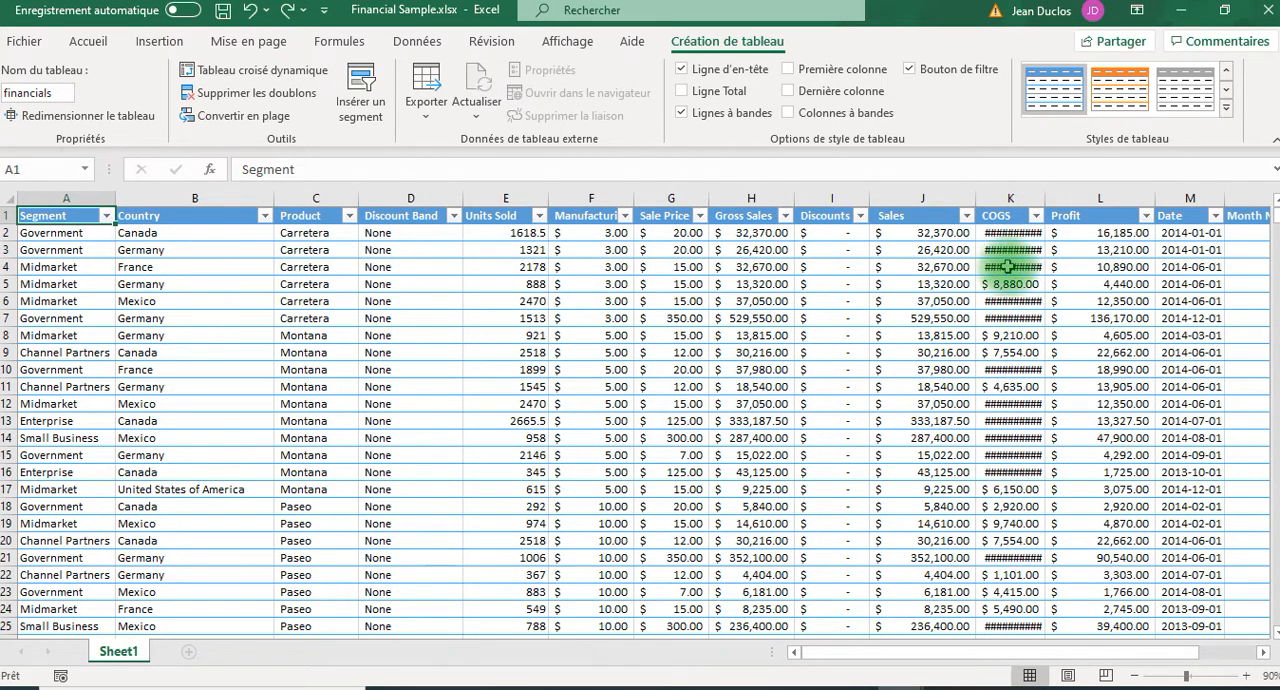
double_click(1046, 195)
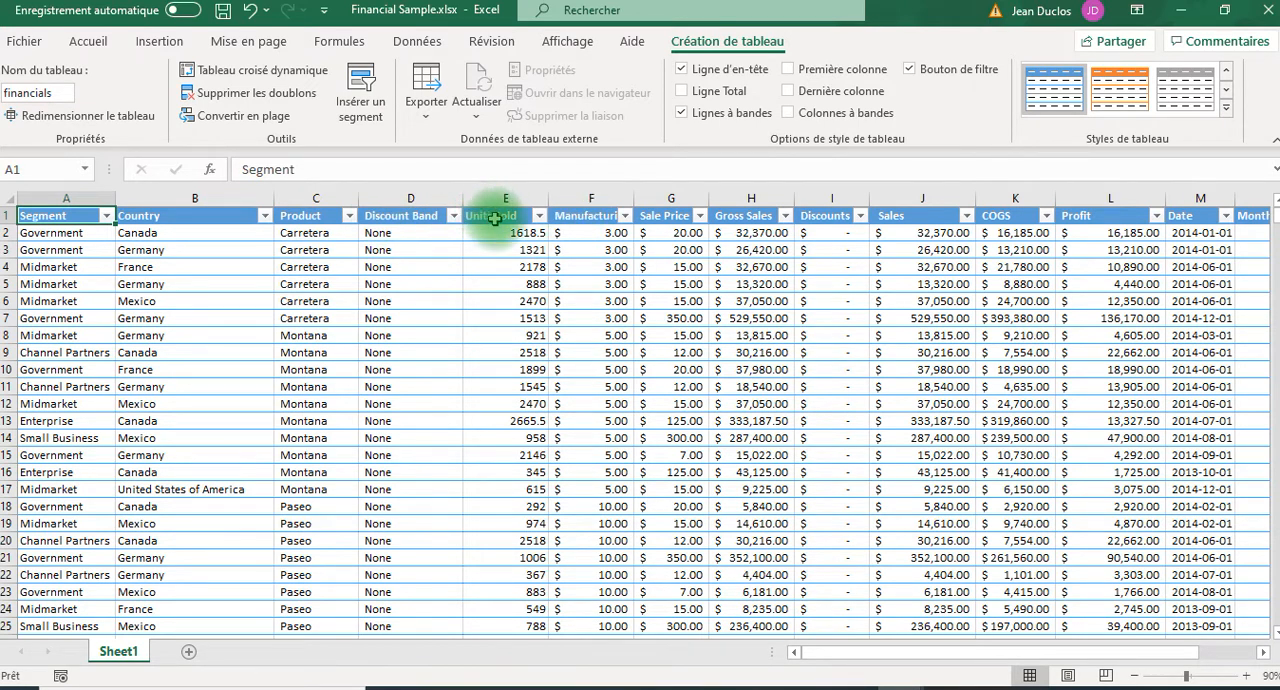
double_click(626, 194)
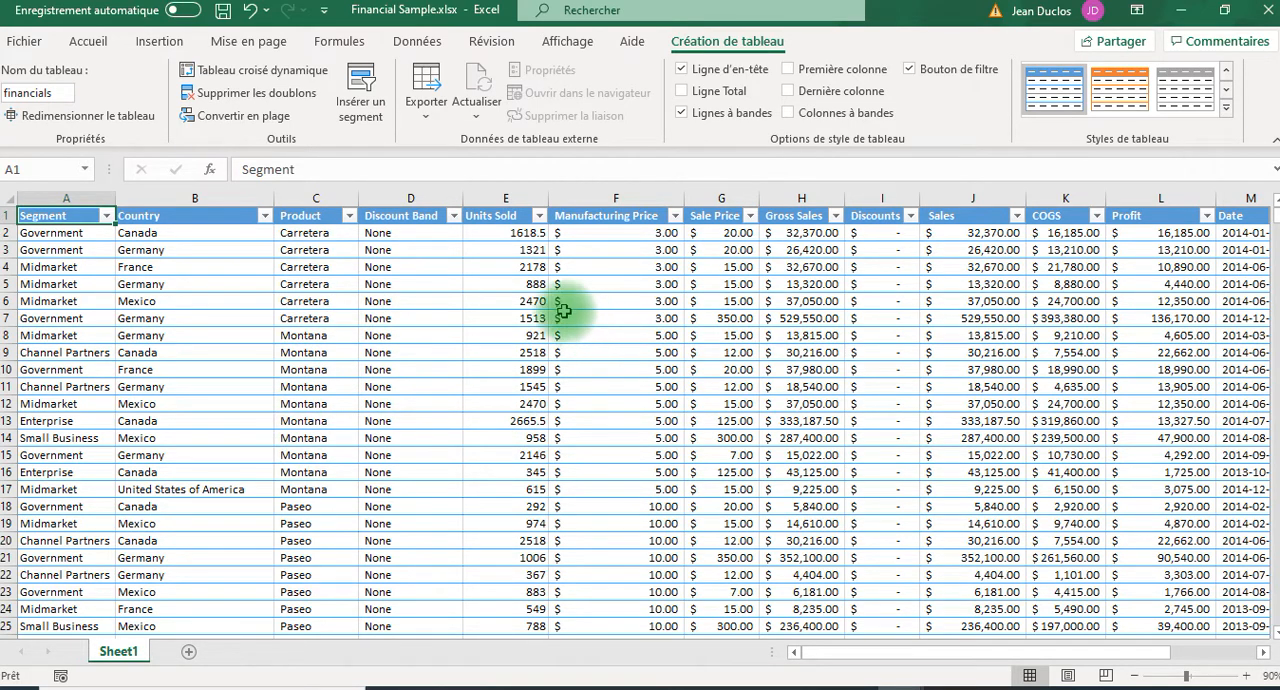
View the sort and filter options of the Country column and close them without changing anything.
left_click(265, 215)
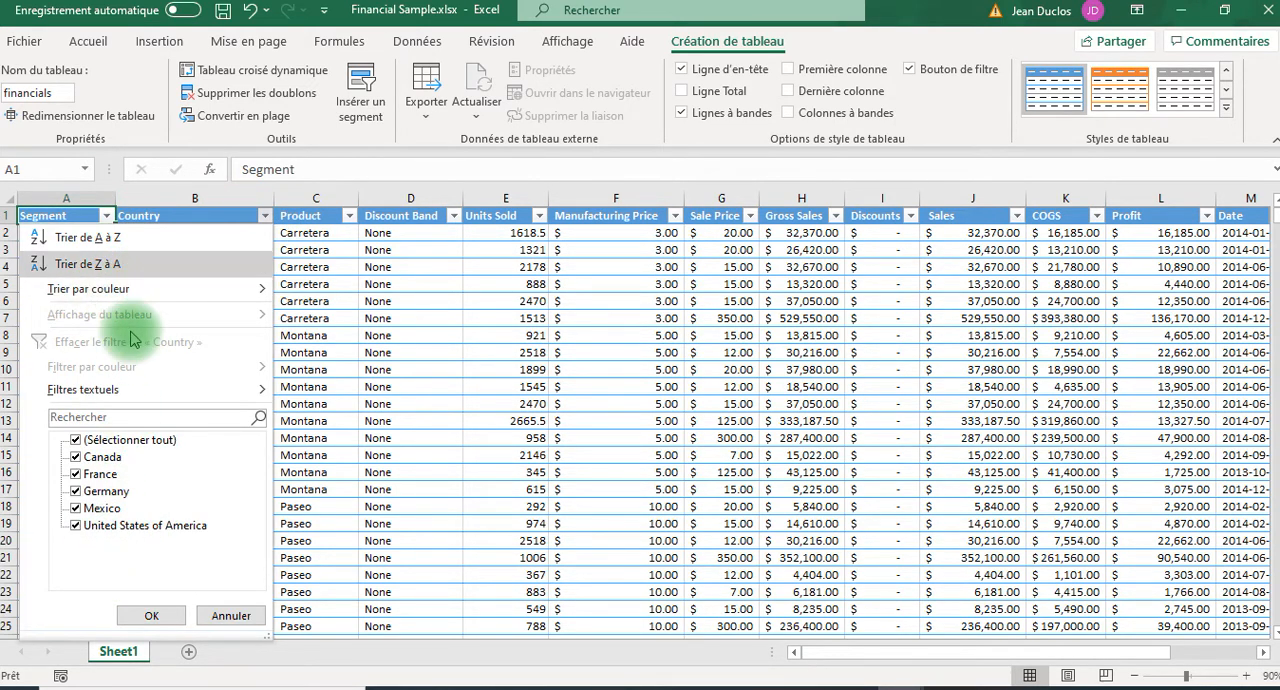
left_click(375, 315)
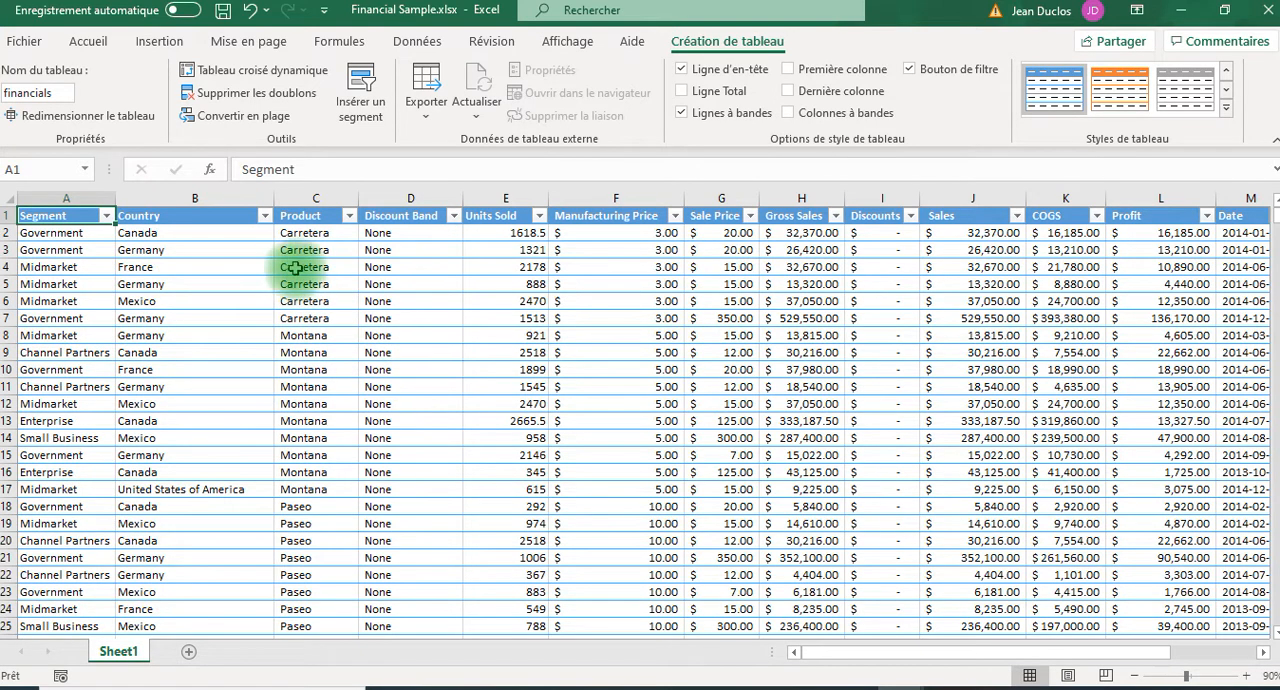
Select cell C4 in the financials table and preview the recommended PivotTables without inserting one.
left_click(300, 267)
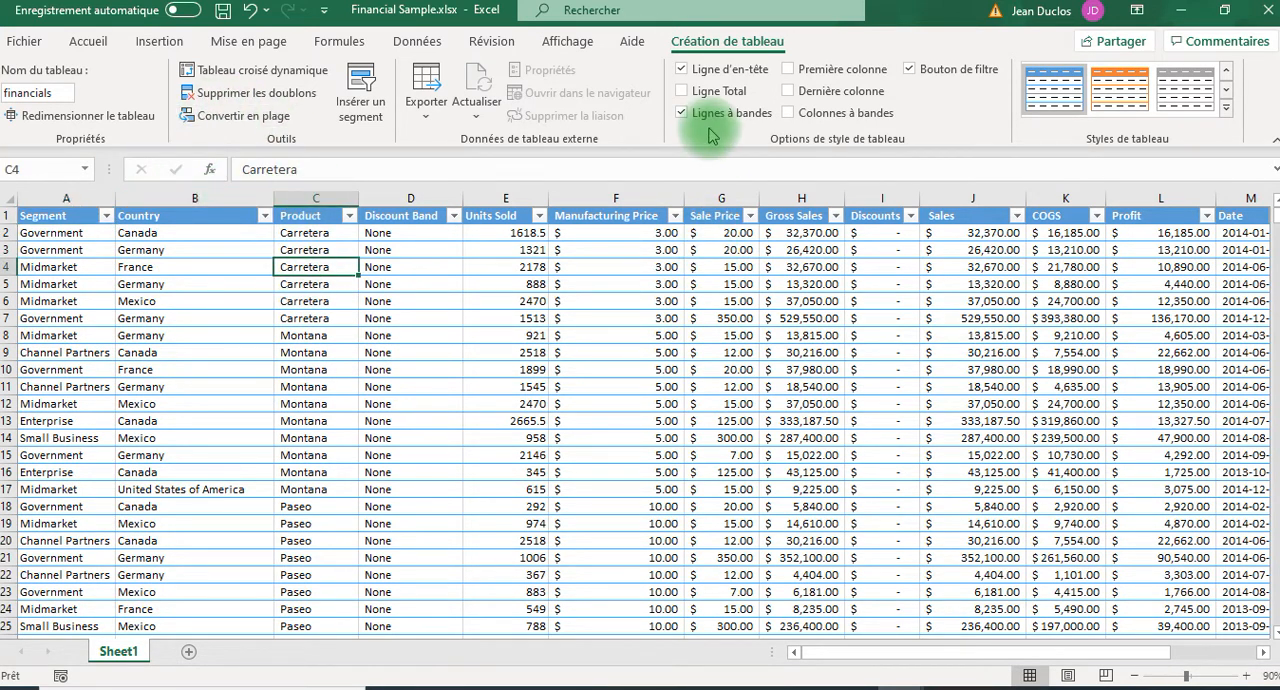
left_click(159, 43)
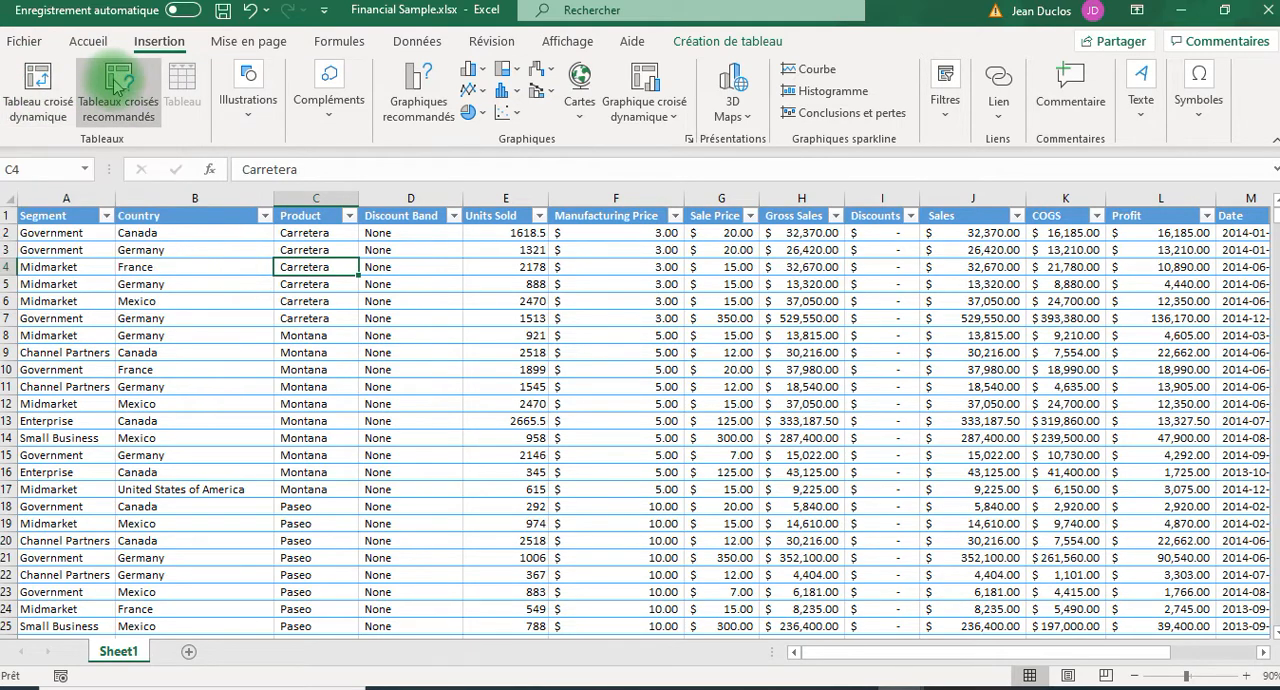
left_click(725, 45)
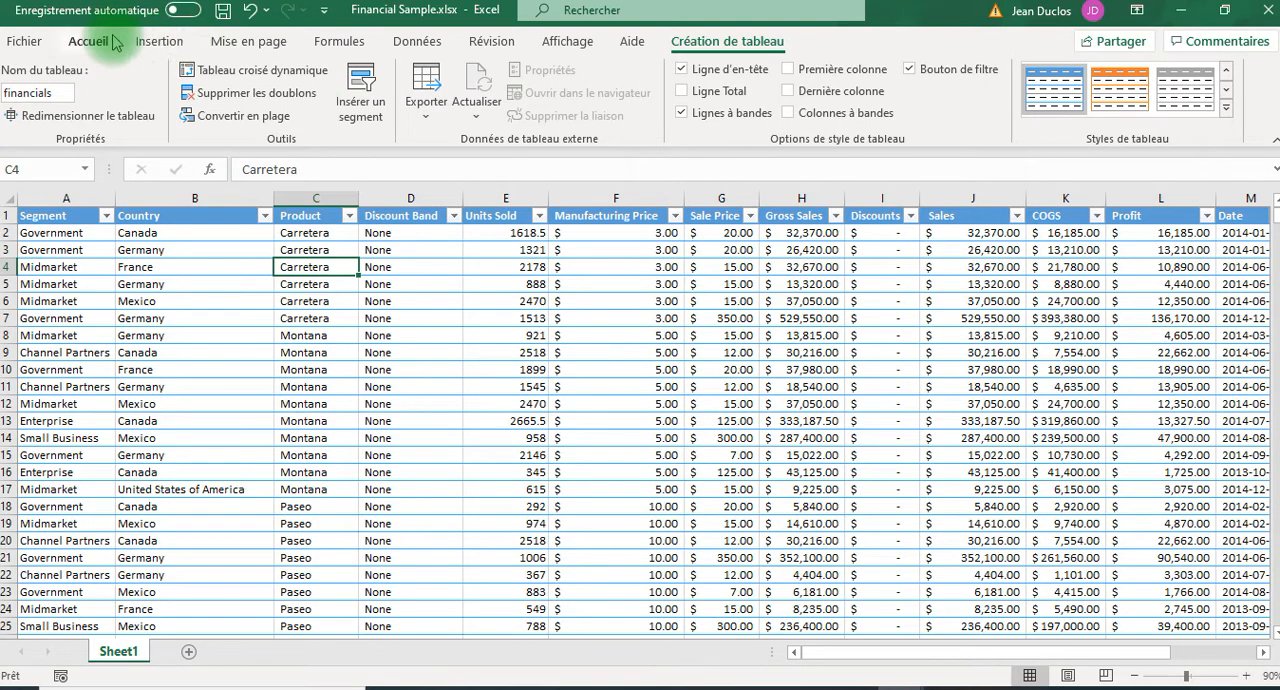
left_click(157, 45)
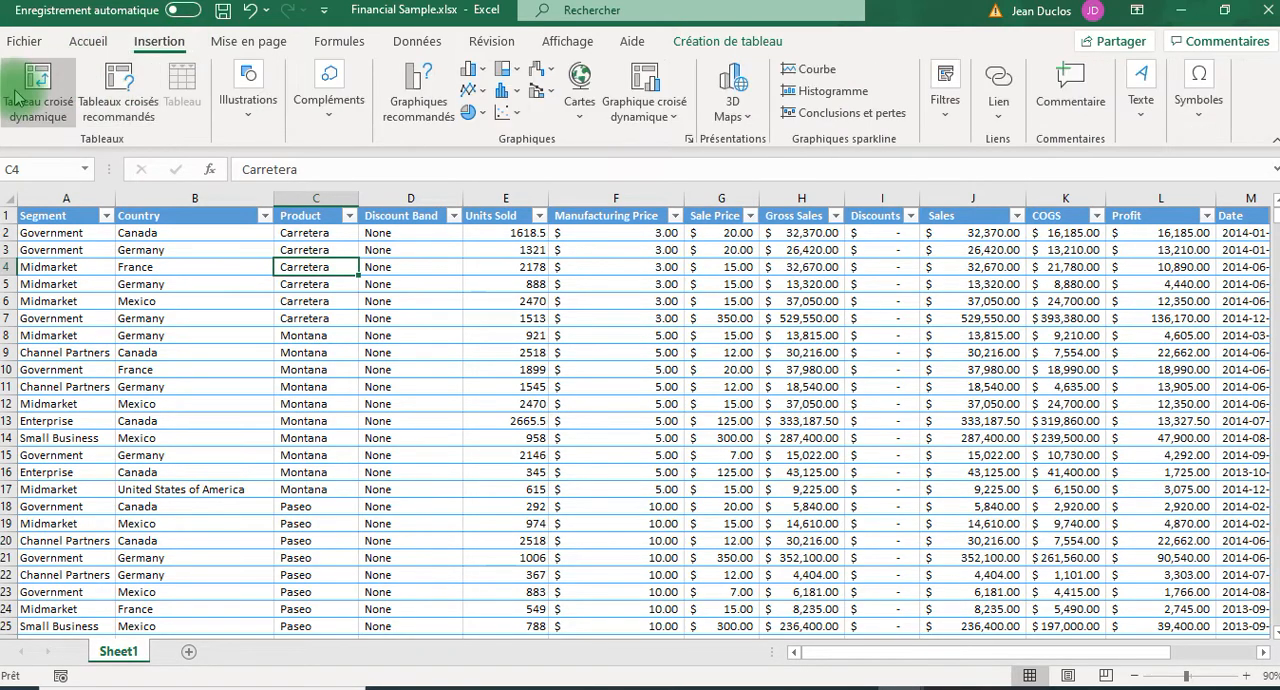
left_click(115, 92)
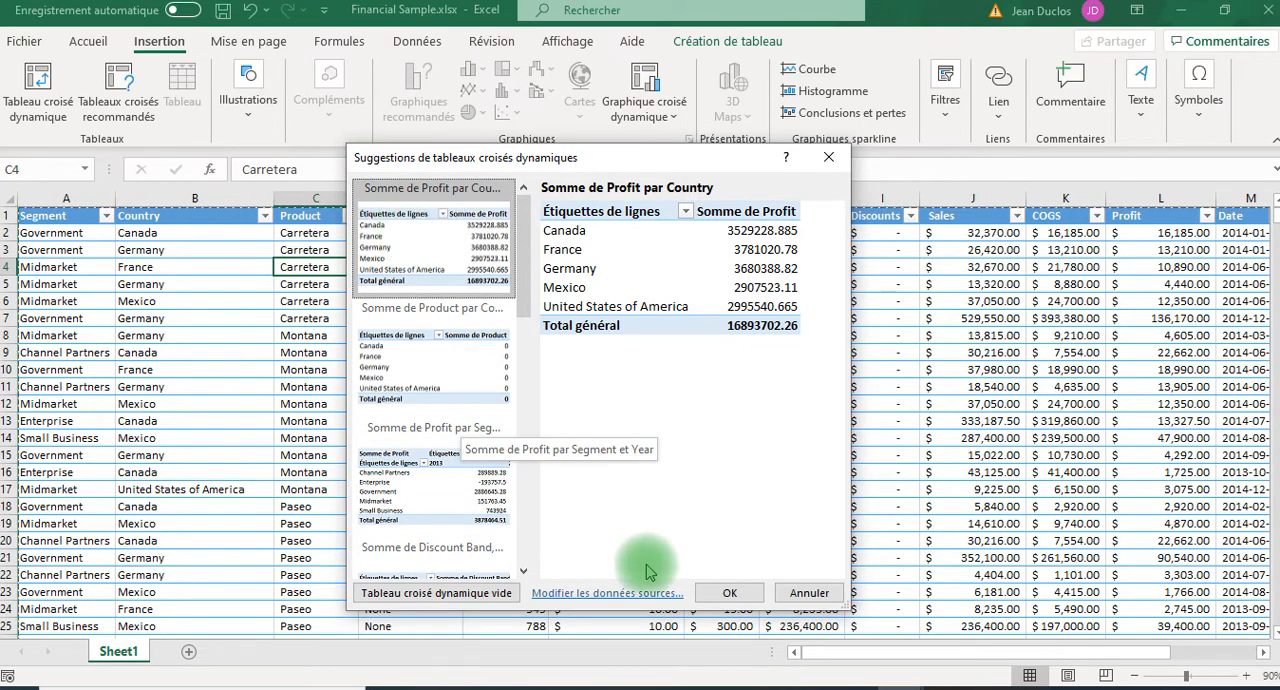
left_click(806, 593)
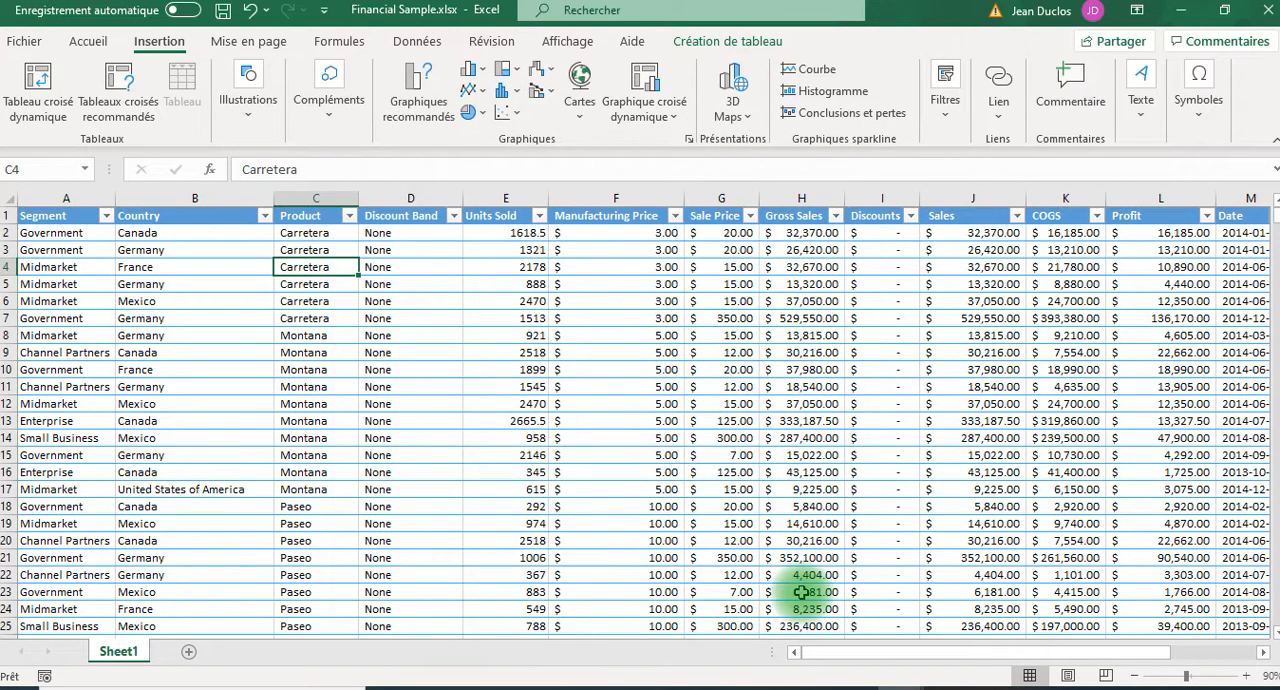
Create a PivotTable from the financials table on a new worksheet, check the source data on Sheet1 and return to the PivotTable sheet.
left_click(38, 85)
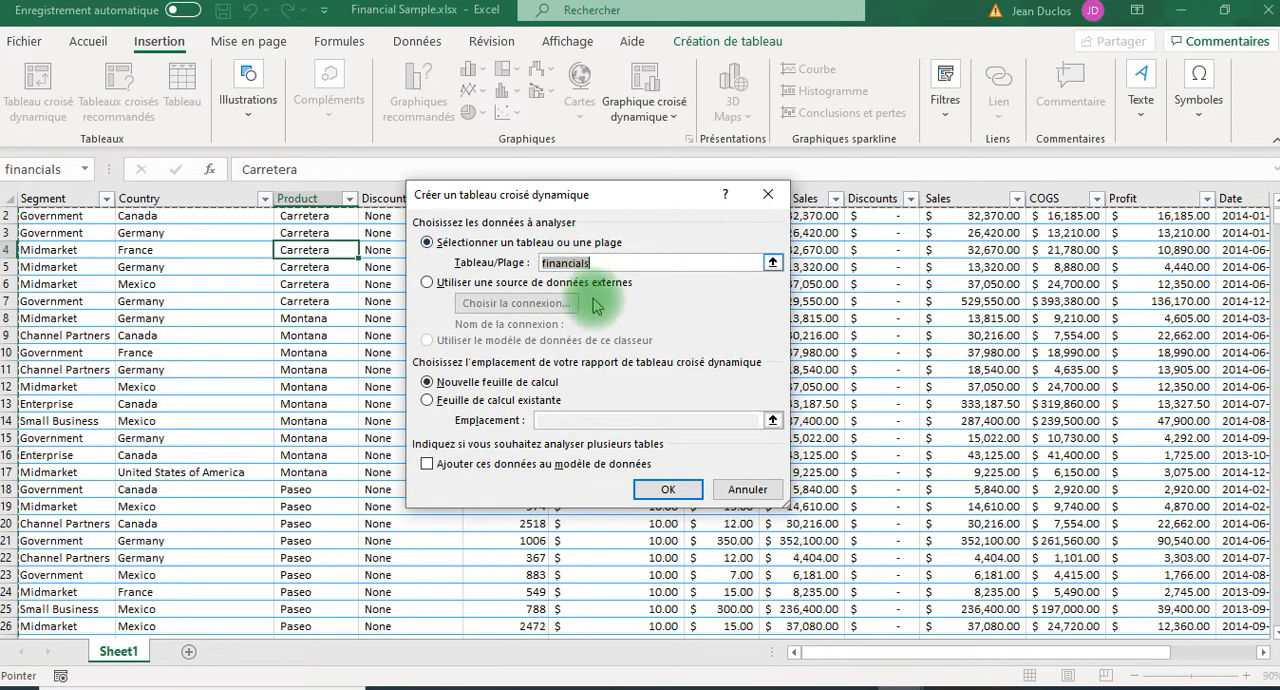
left_click(611, 266)
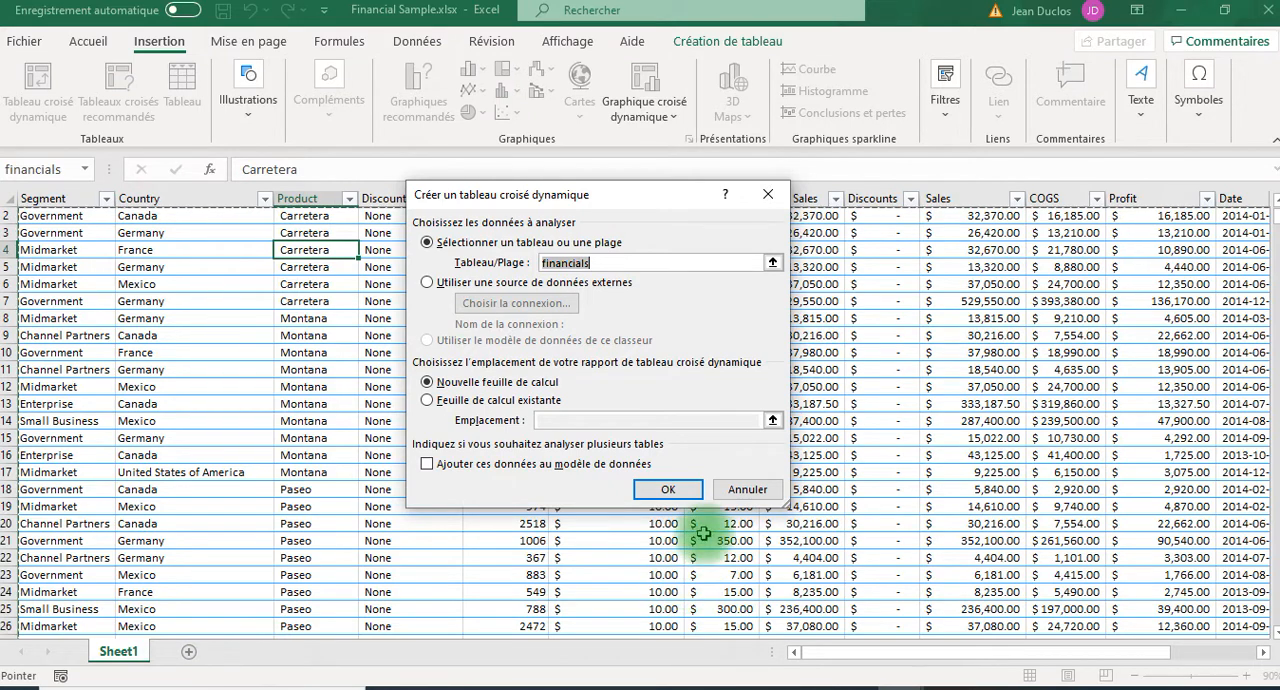
left_click(665, 489)
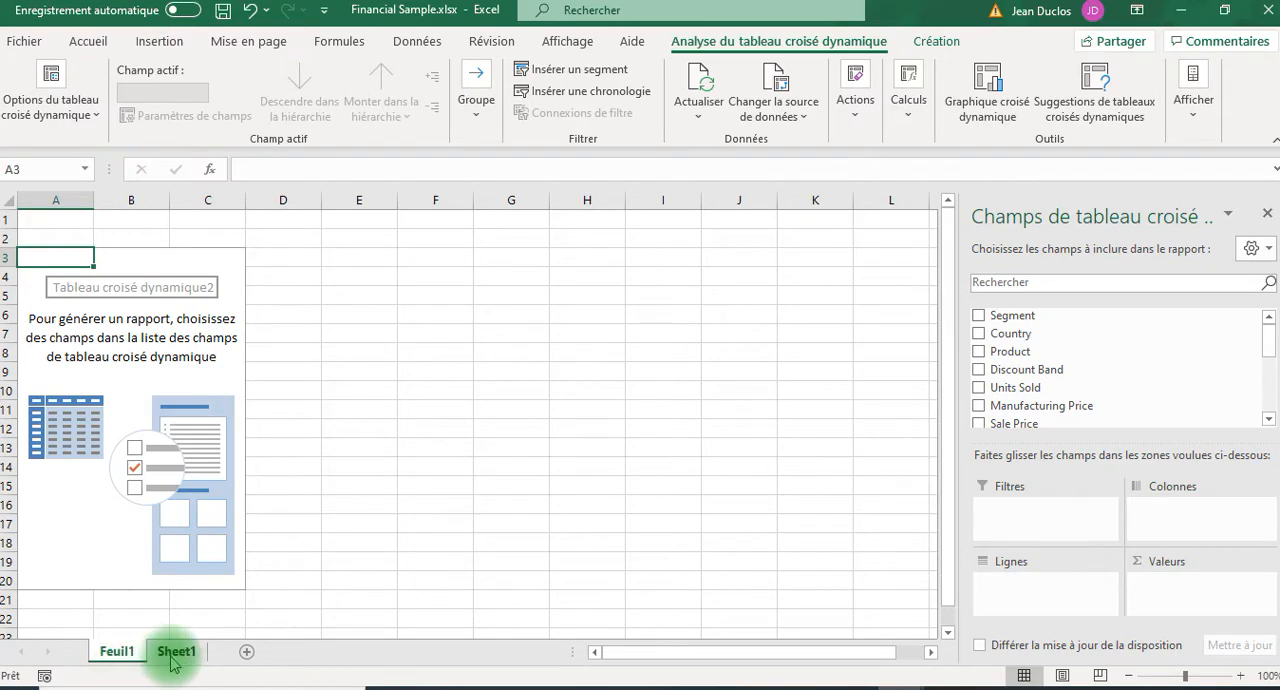
left_click(176, 652)
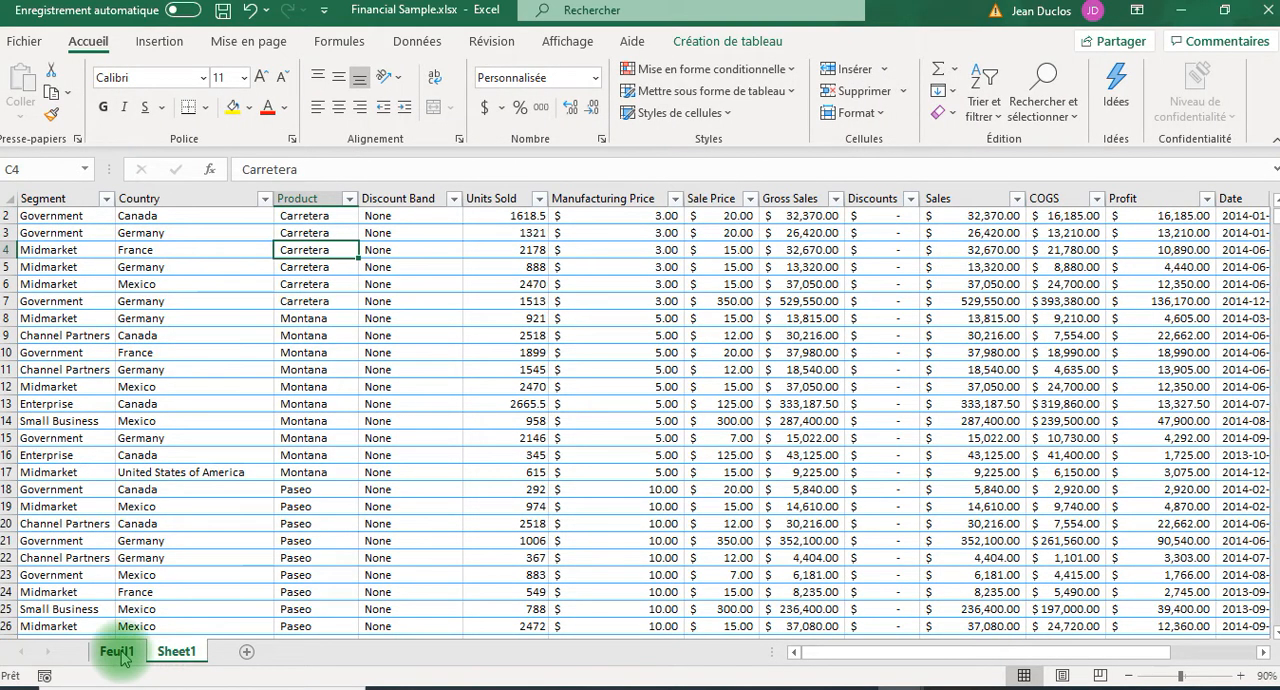
left_click(118, 653)
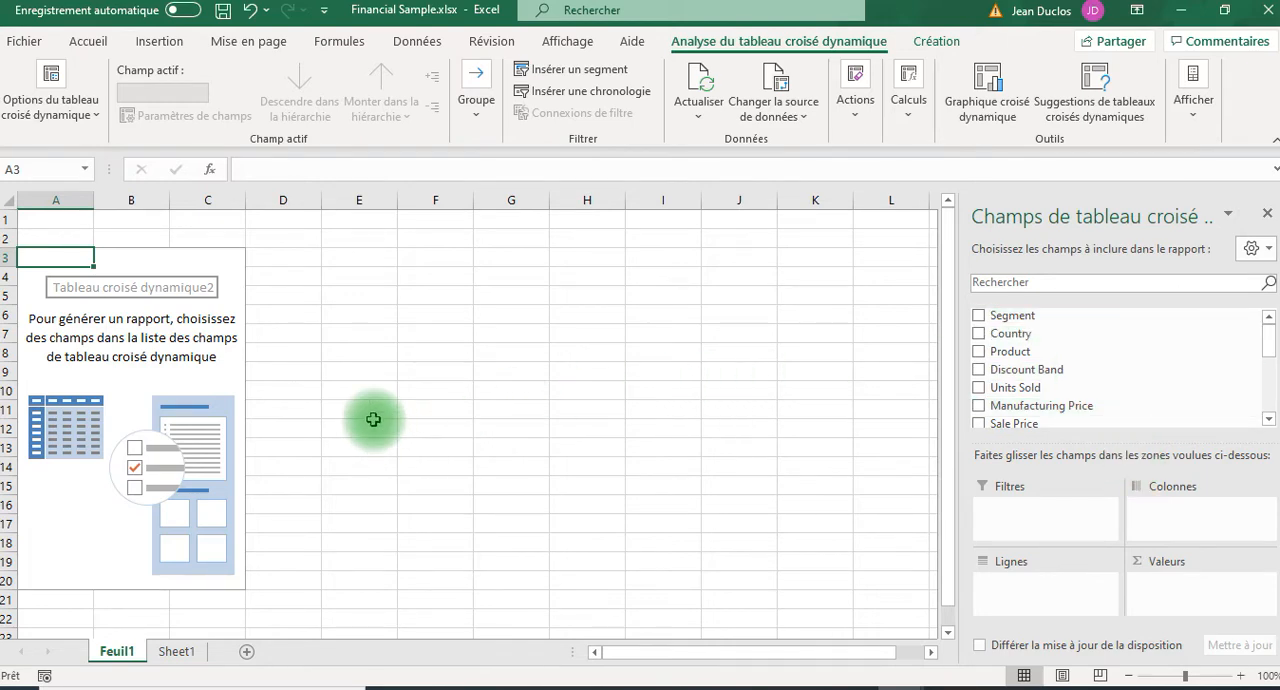
Select several empty cells outside the PivotTable area, then cell C8 inside it, to see when the field list is shown.
left_click(585, 442)
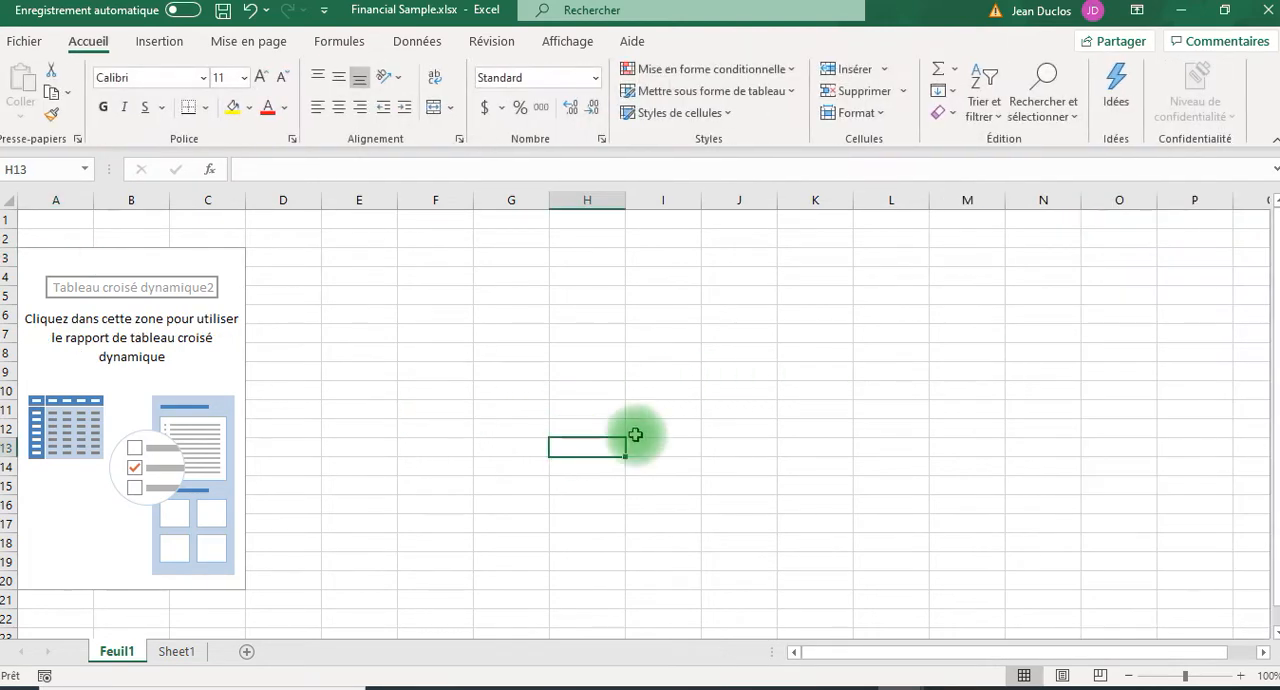
left_click(660, 331)
left_click(485, 327)
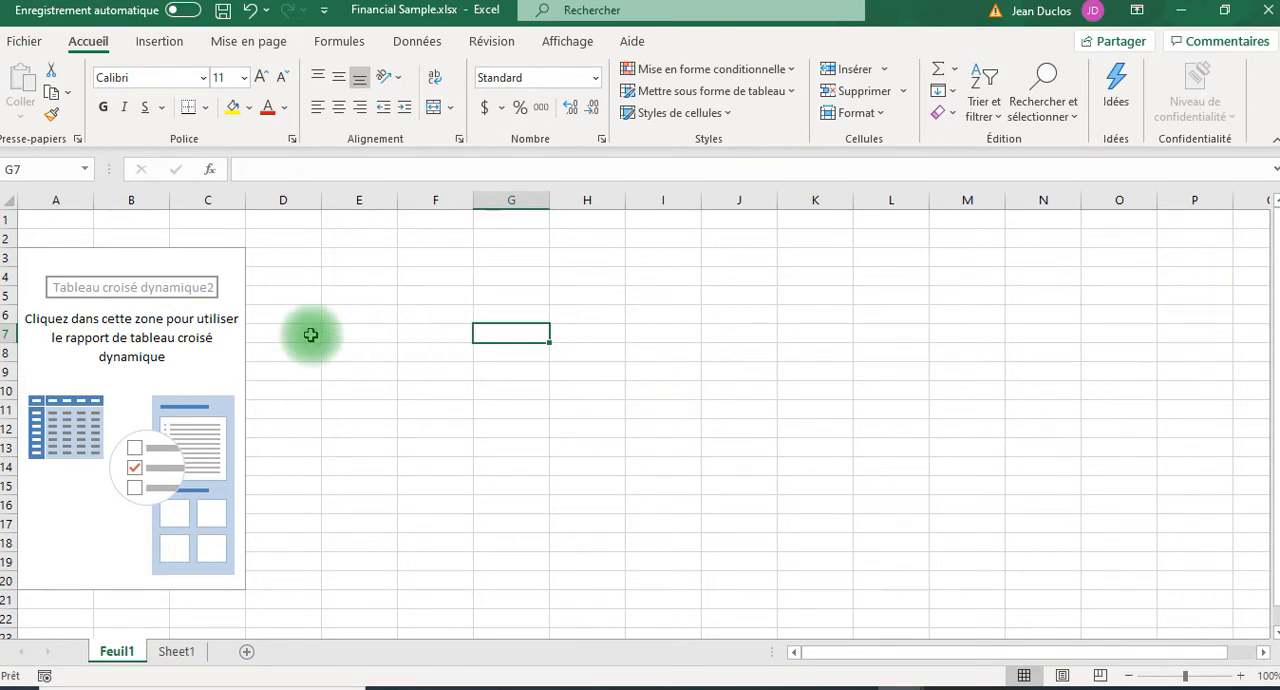
left_click(192, 359)
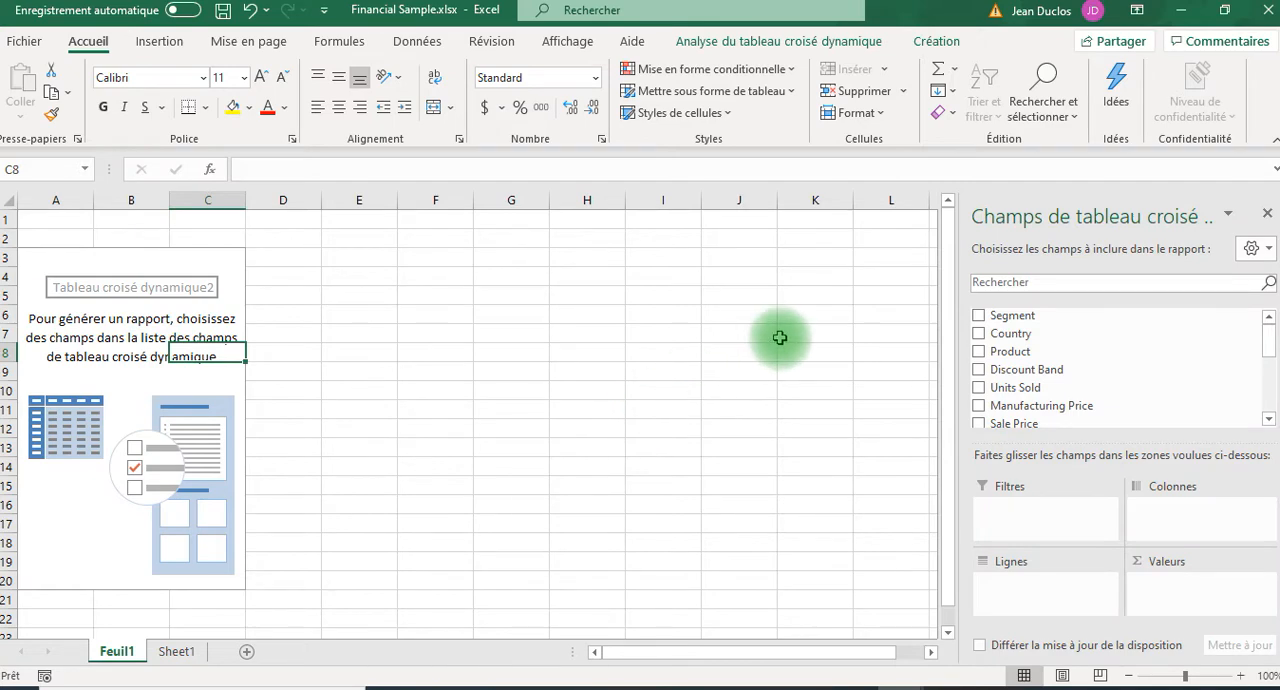
Close the PivotTable's field list and select cell B9 inside the empty report.
left_click(1267, 215)
left_click(140, 370)
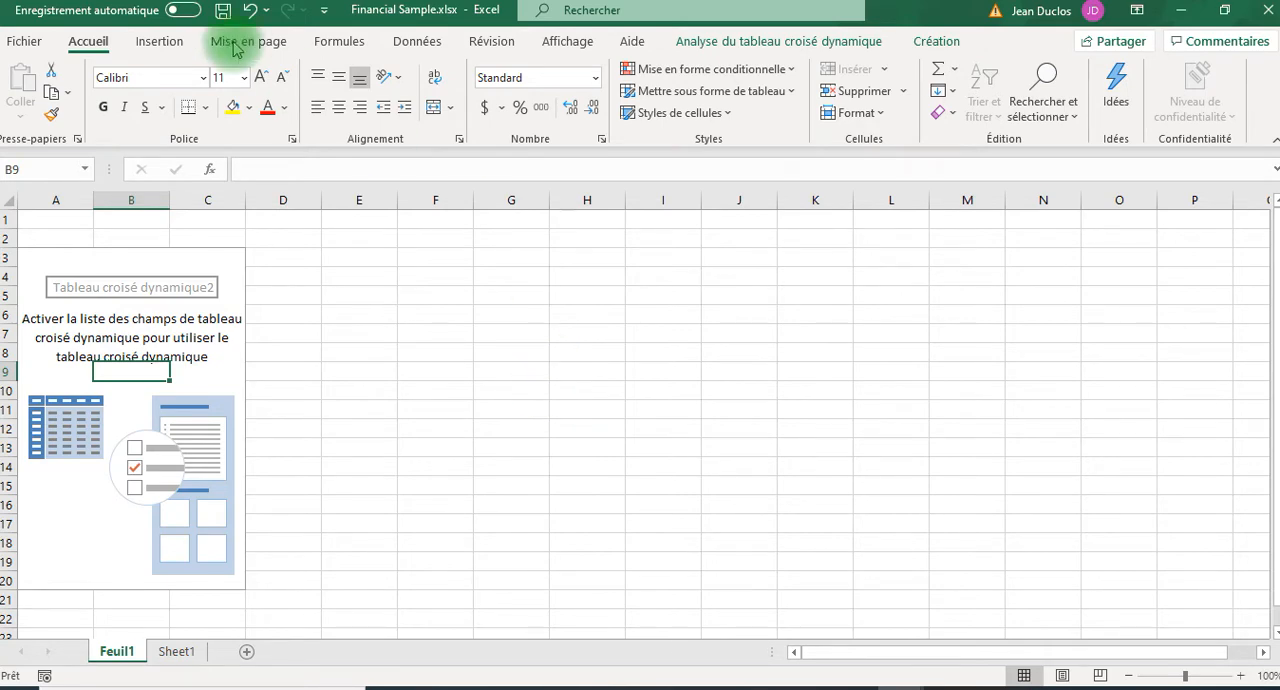
Display the PivotTable's field list again and look through the available fields.
left_click(826, 47)
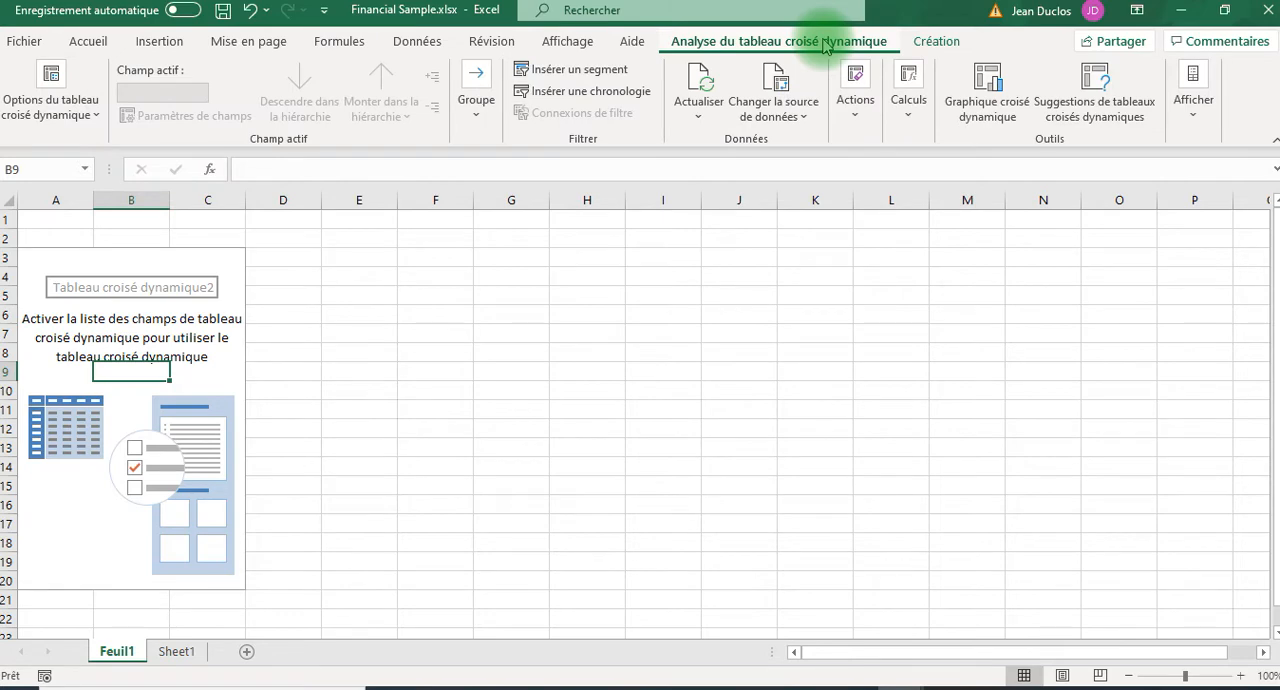
left_click(1191, 110)
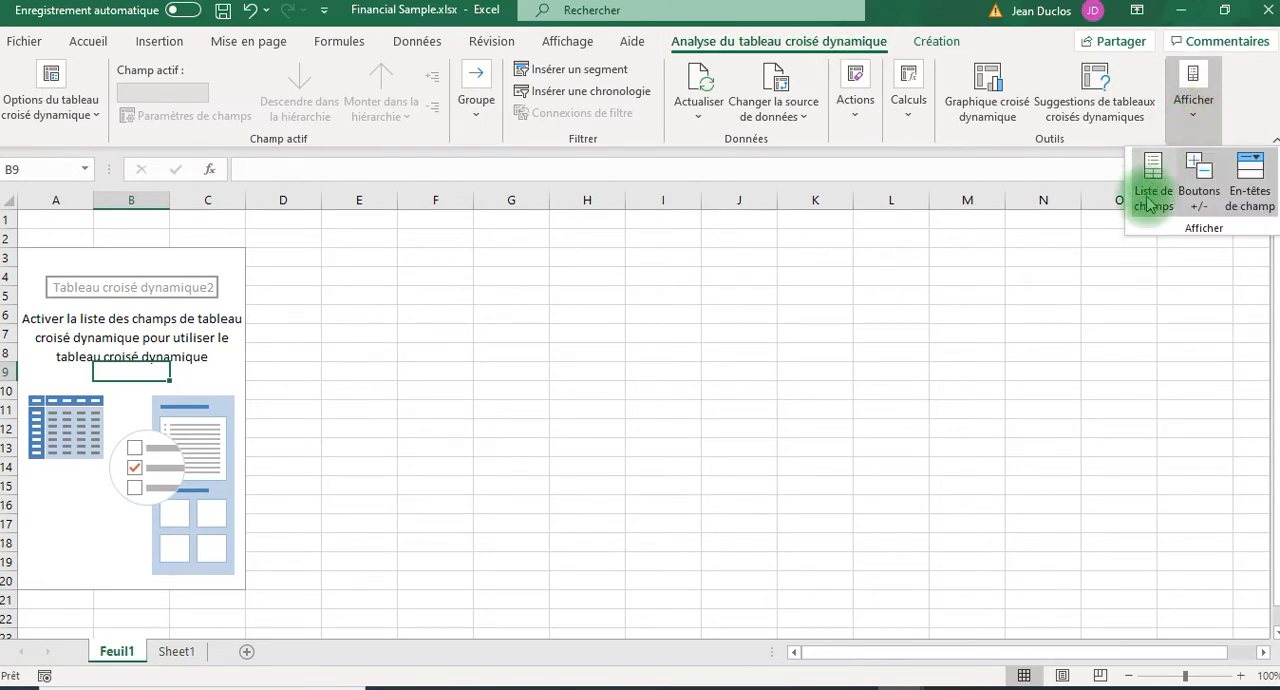
left_click(1148, 190)
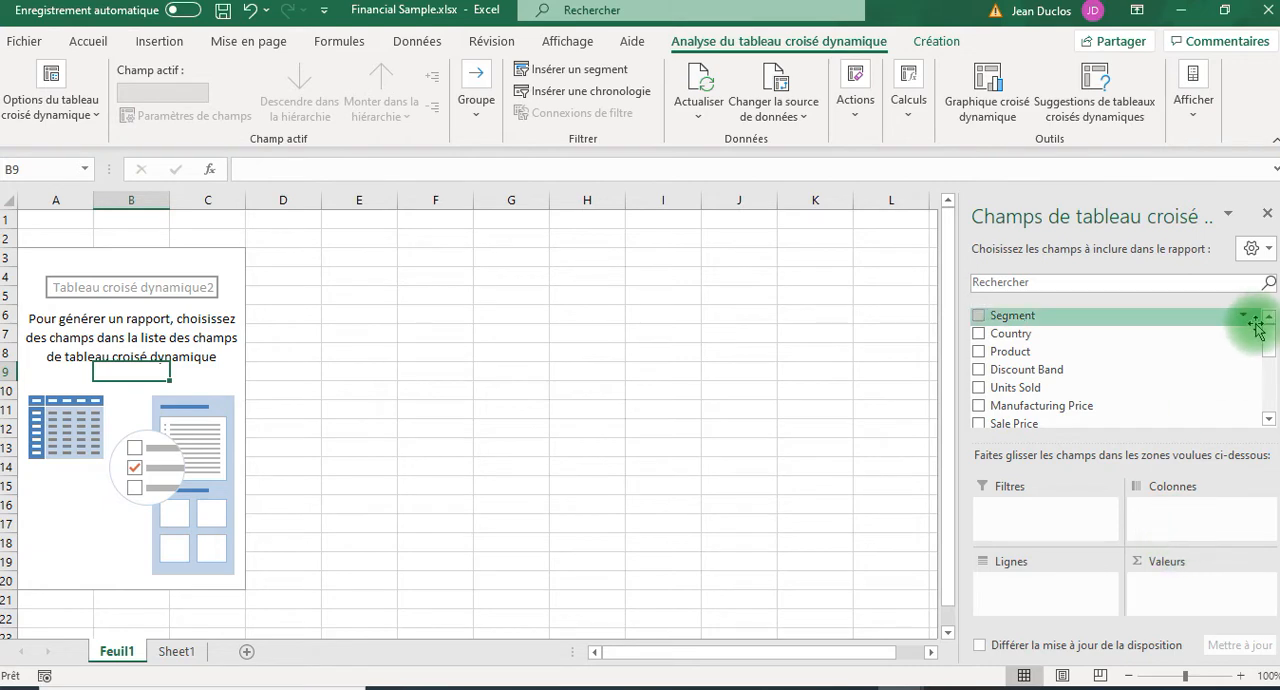
left_click_drag(1266, 338, 1270, 365)
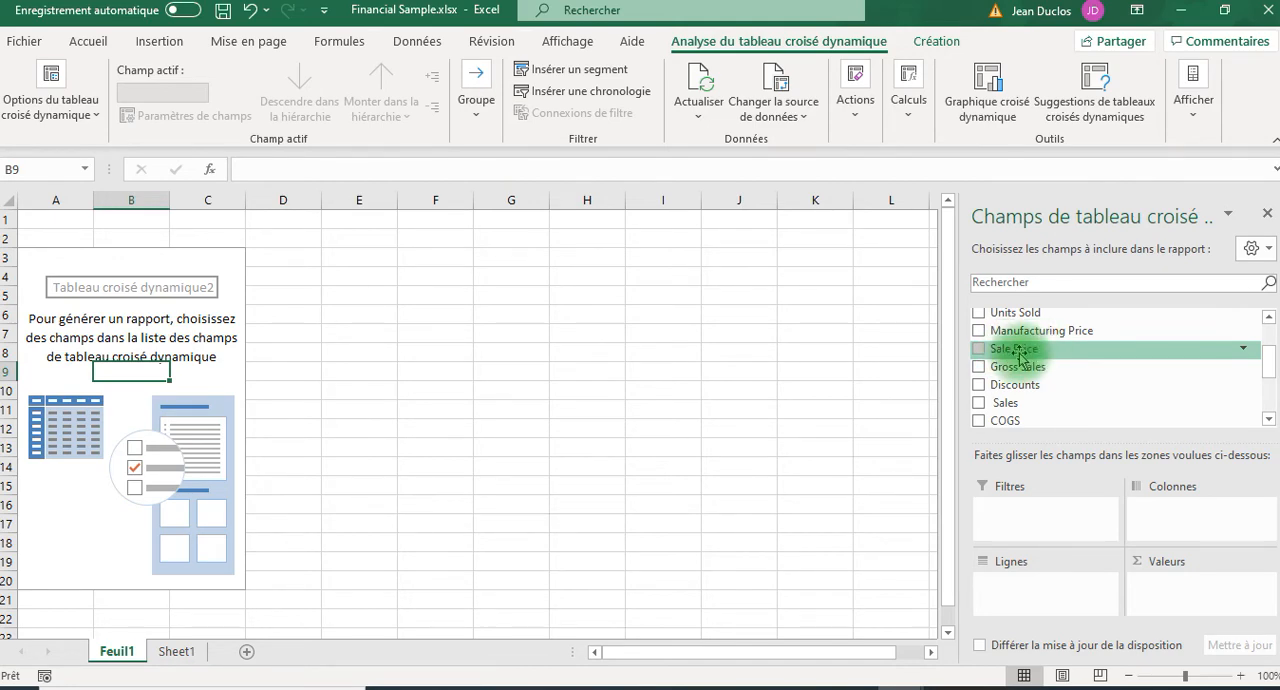
Add the Profit field to the PivotTable's values, check the source data on Sheet1 and return to the PivotTable sheet.
scroll(1084, 395, "down", 1)
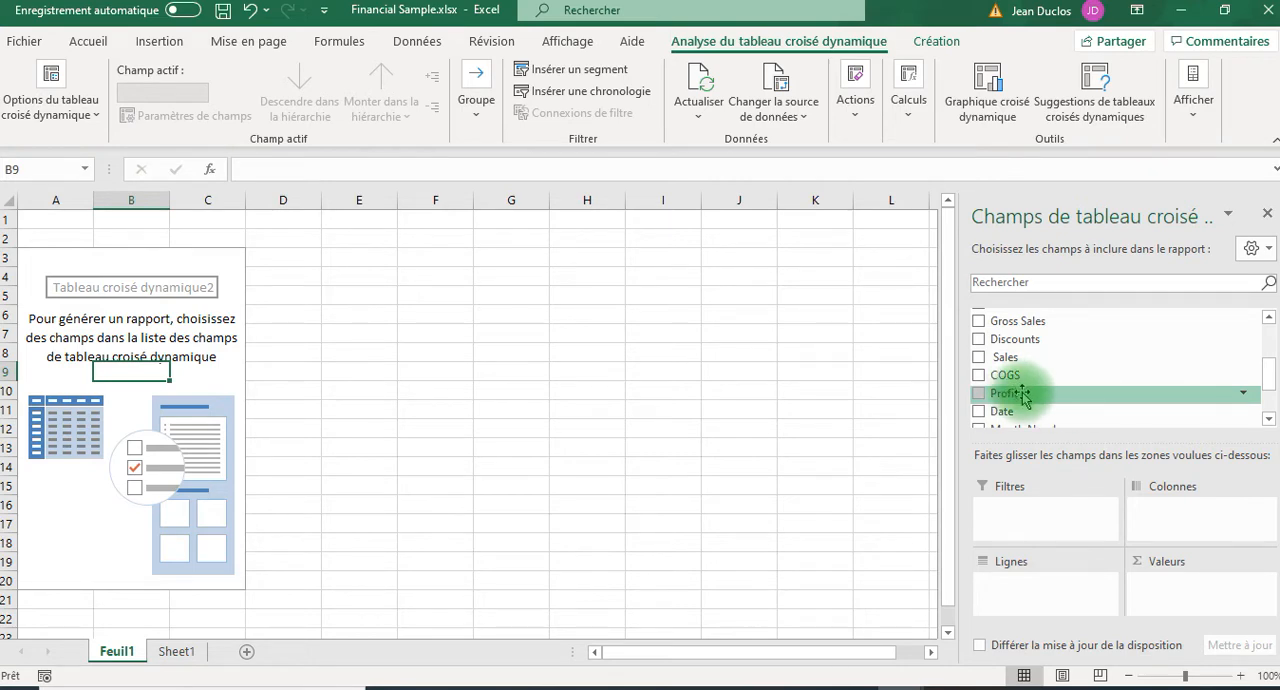
left_click_drag(1022, 396, 1158, 593)
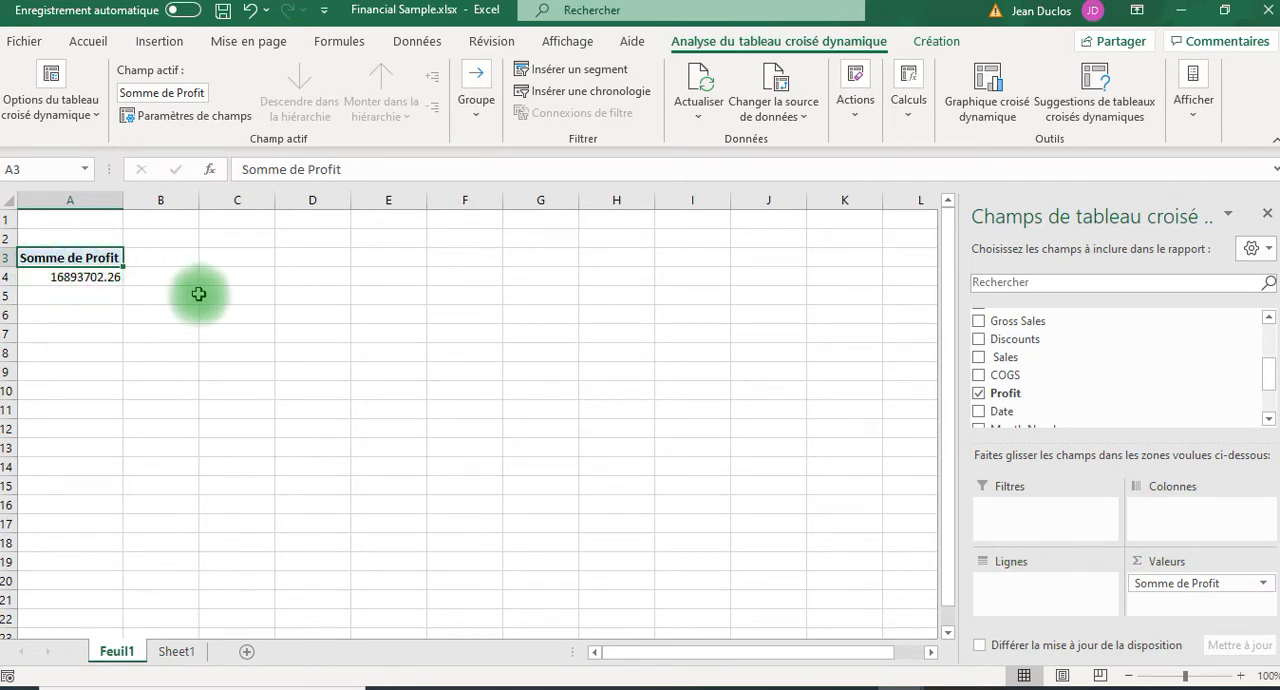
left_click(180, 652)
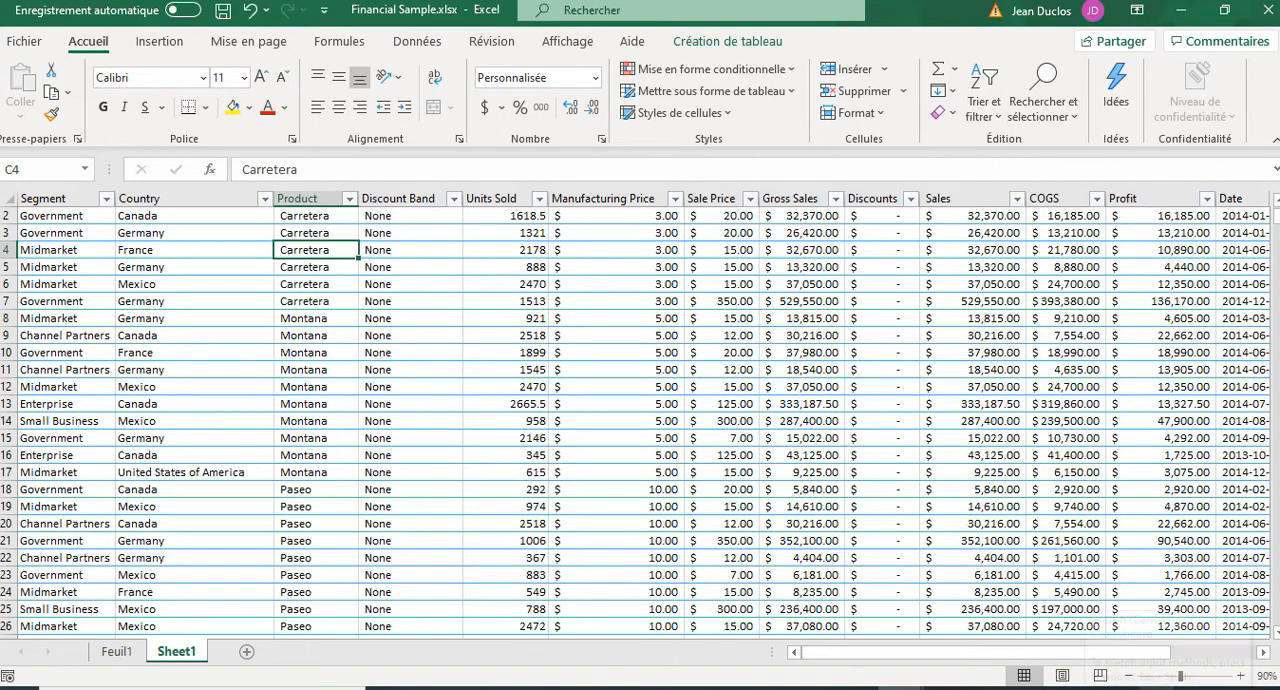
left_click(108, 655)
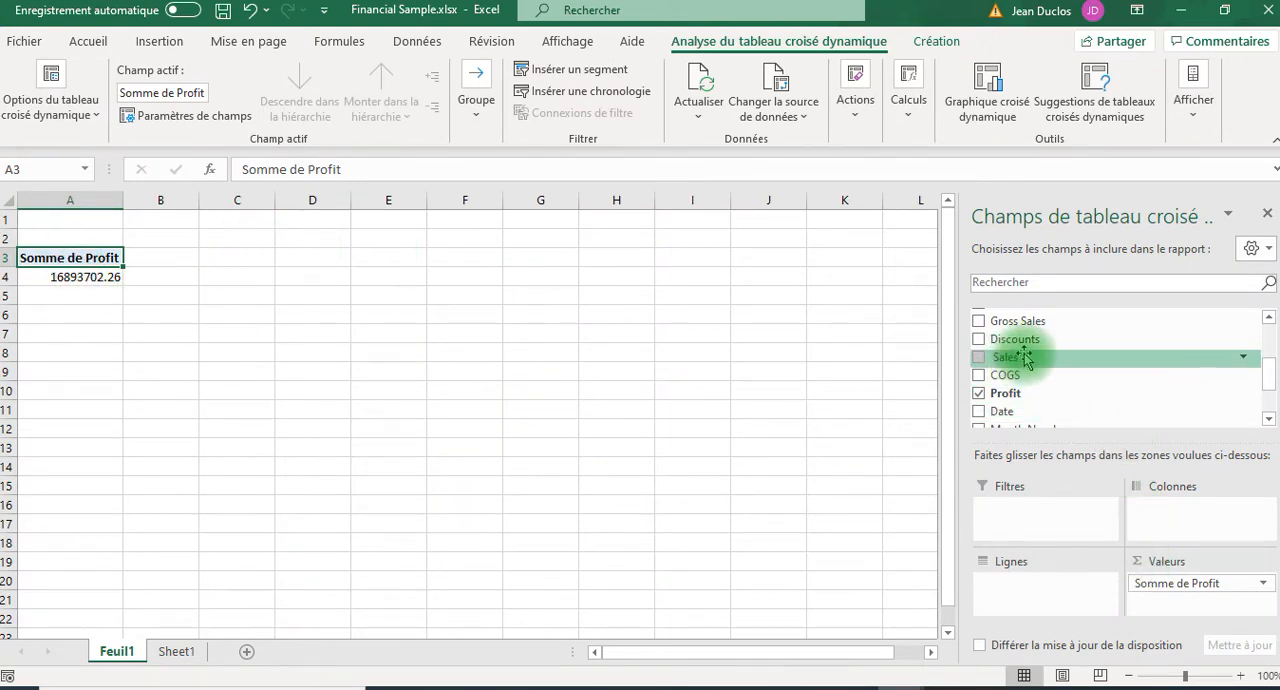
Add the Country field to the PivotTable's rows to break down the profit by country.
scroll(1024, 352, "up", 3)
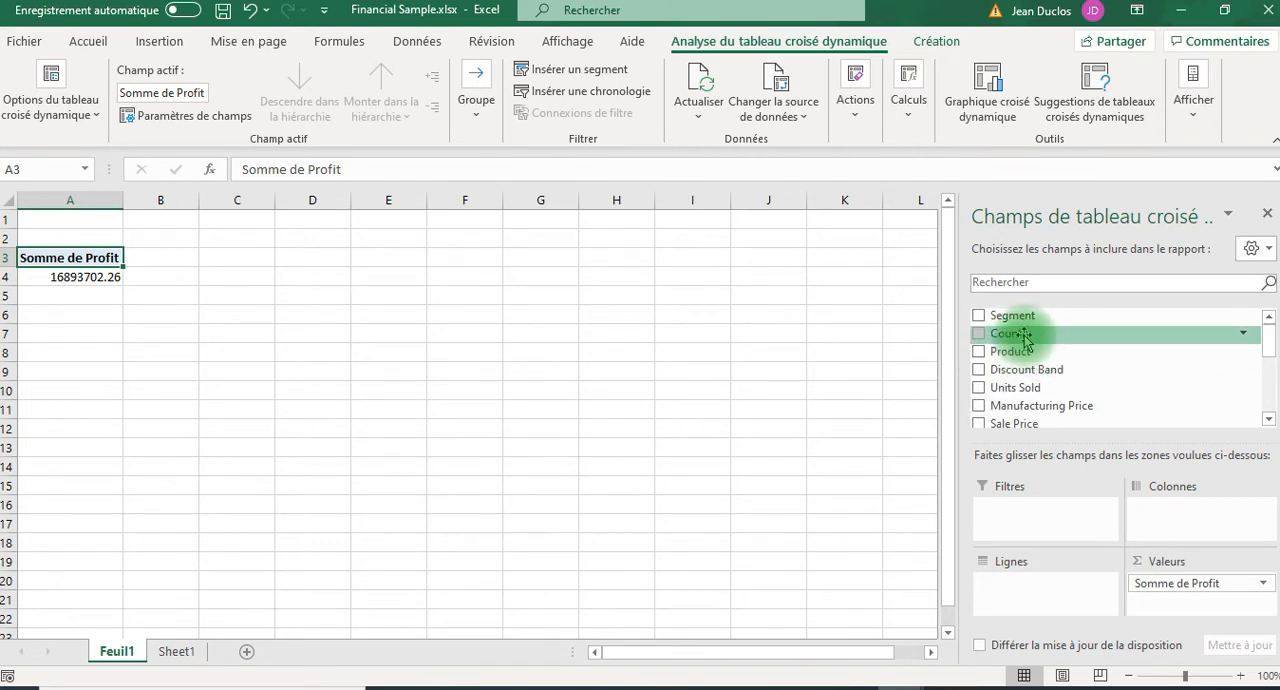
left_click_drag(1025, 340, 1038, 596)
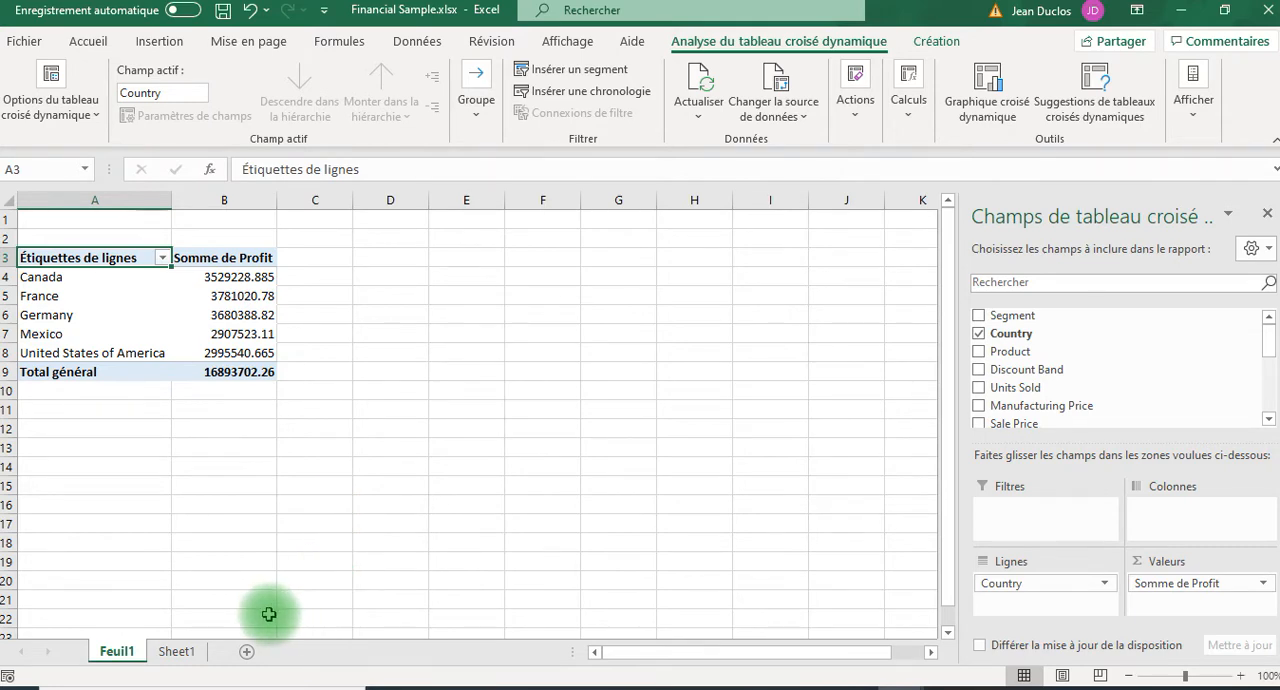
Try the Country field as column labels, remove it from the report and put it back in the rows.
left_click(1006, 588)
left_click_drag(1006, 590, 1180, 525)
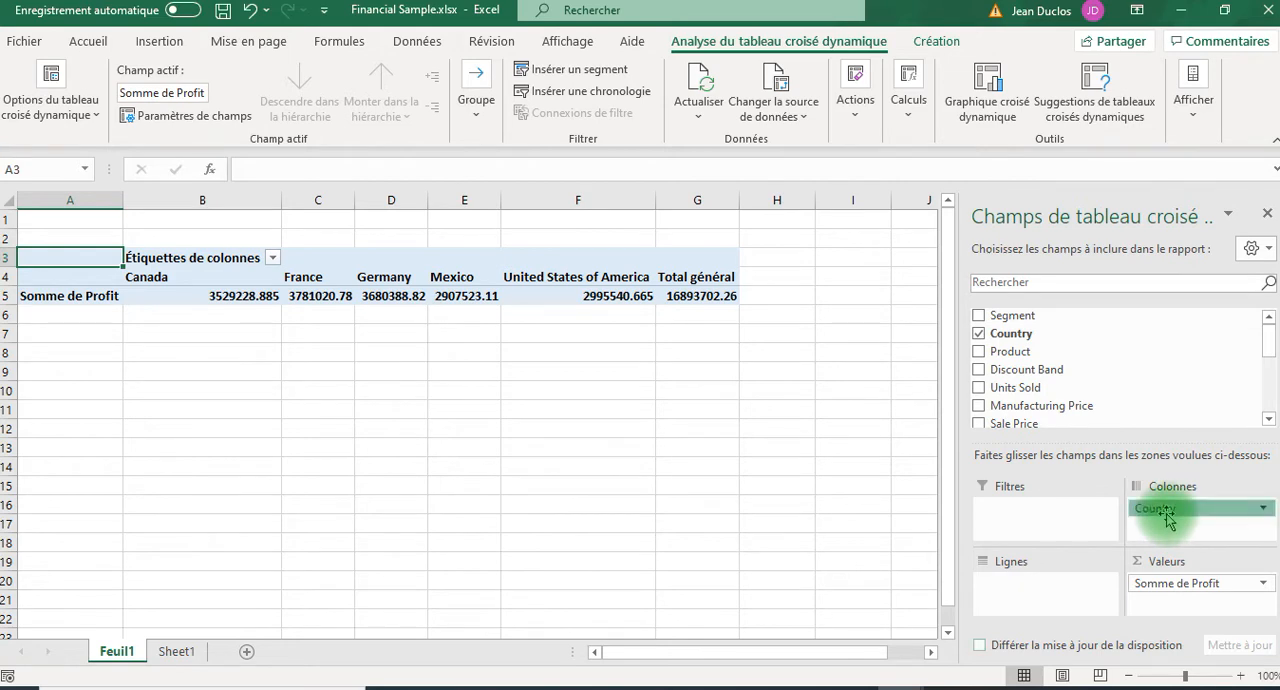
left_click_drag(1166, 515, 807, 457)
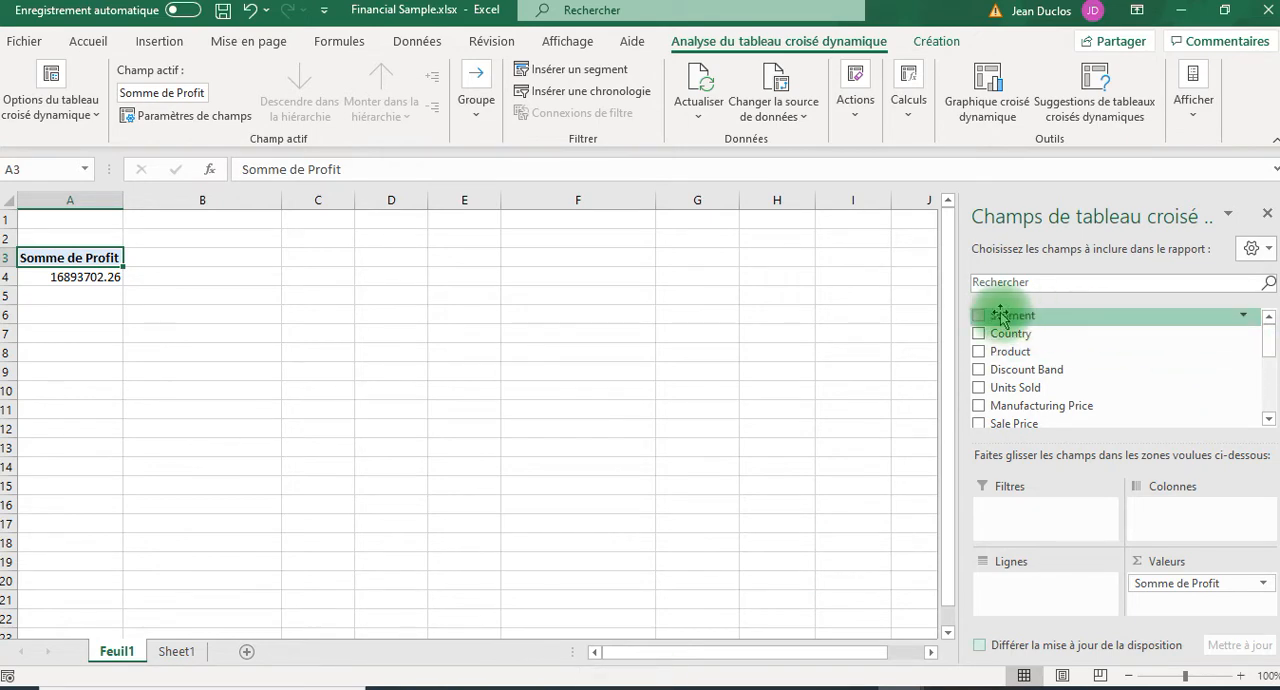
left_click_drag(1020, 340, 1054, 591)
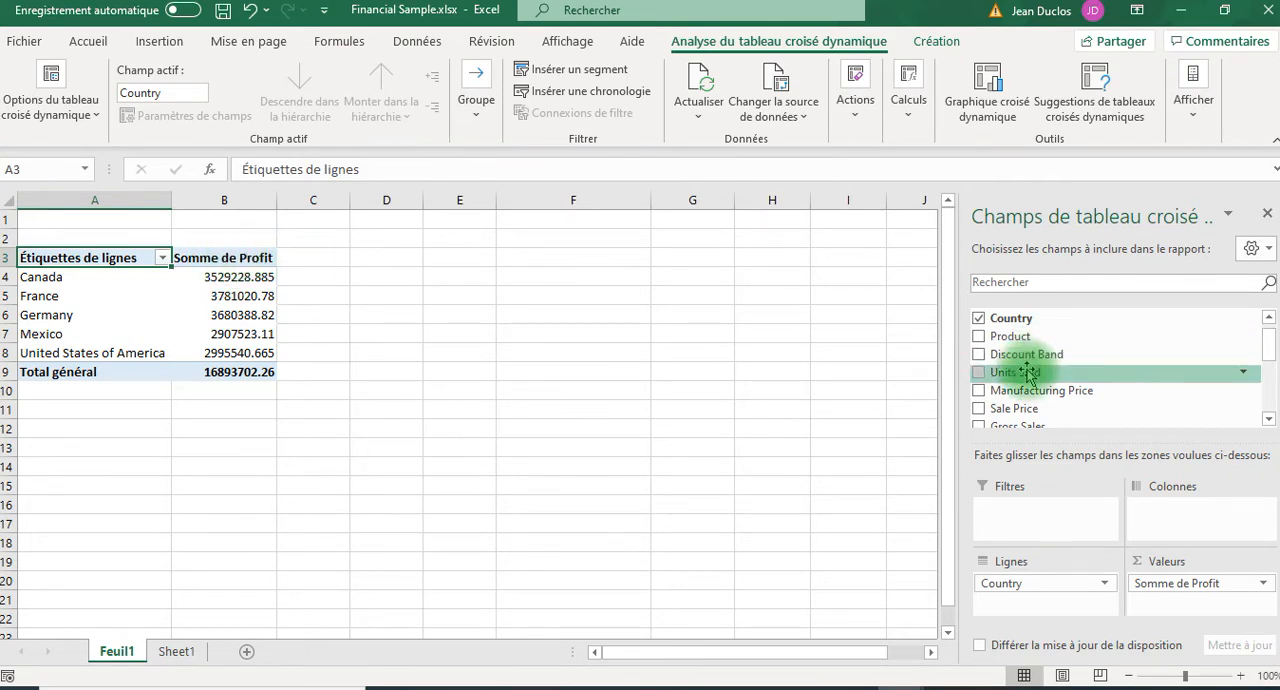
Try COGS as a second value field beside Profit and remove it from the report again.
scroll(1028, 373, "down", 1)
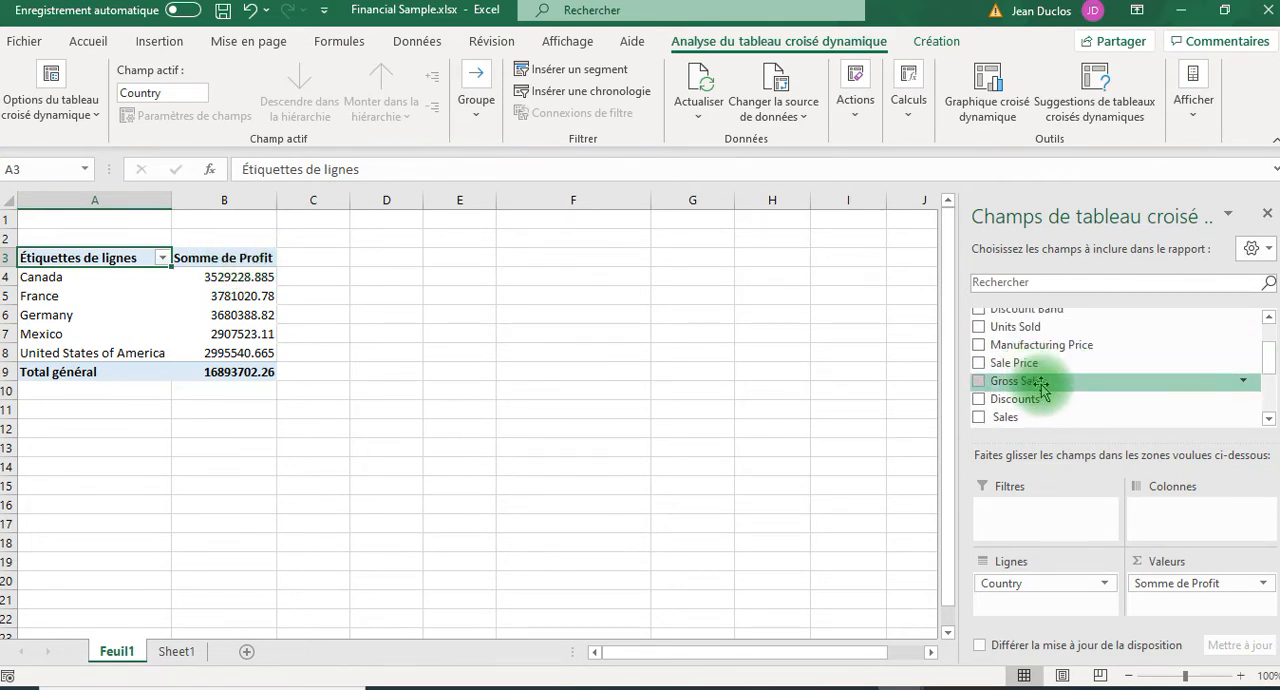
scroll(1045, 395, "down", 1)
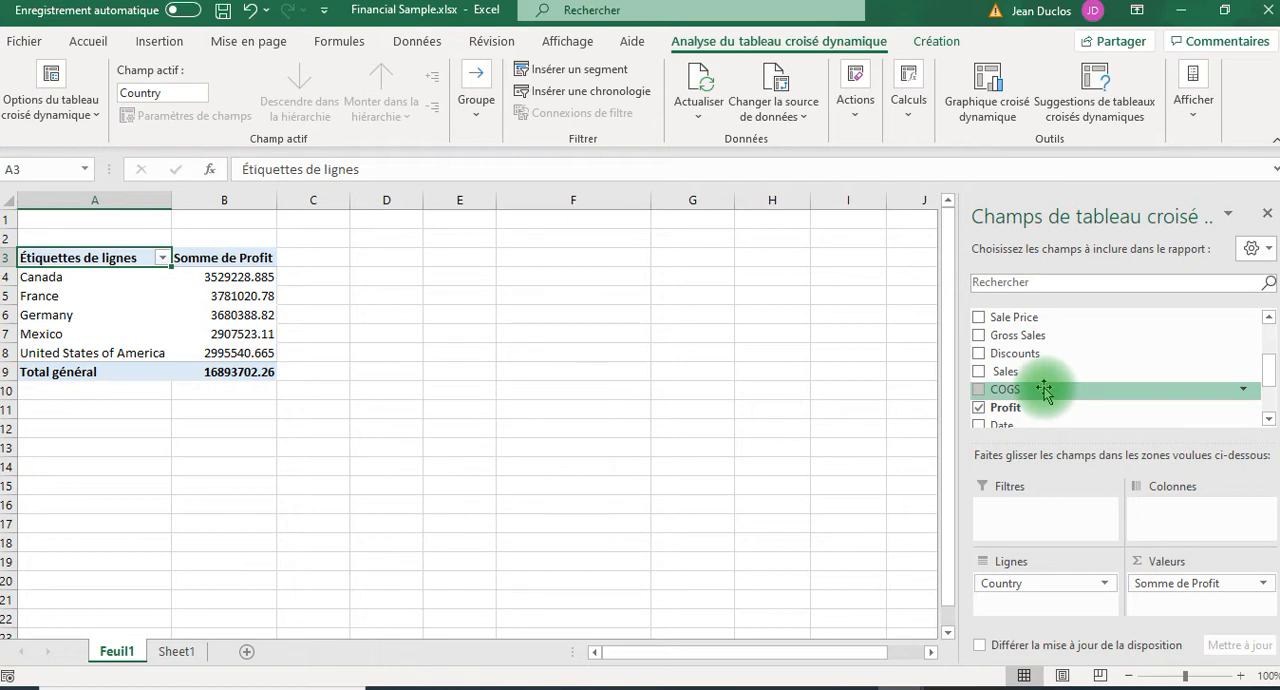
left_click_drag(1045, 393, 1165, 605)
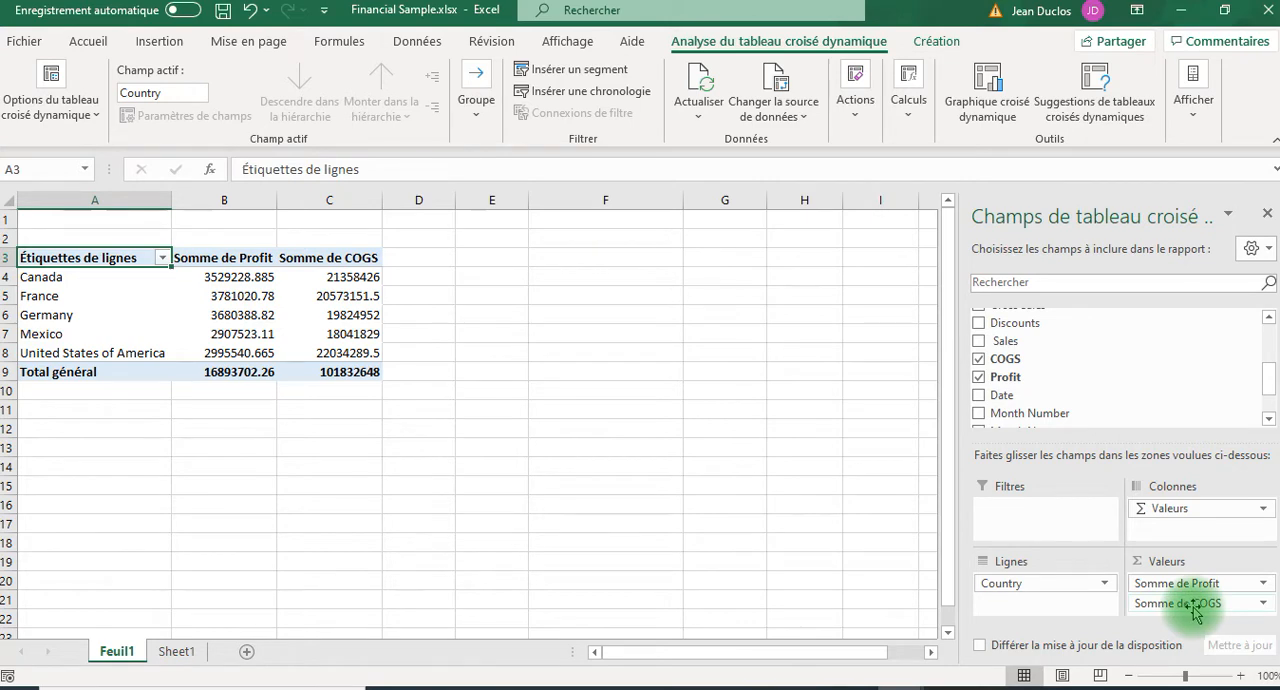
left_click_drag(1193, 605, 772, 442)
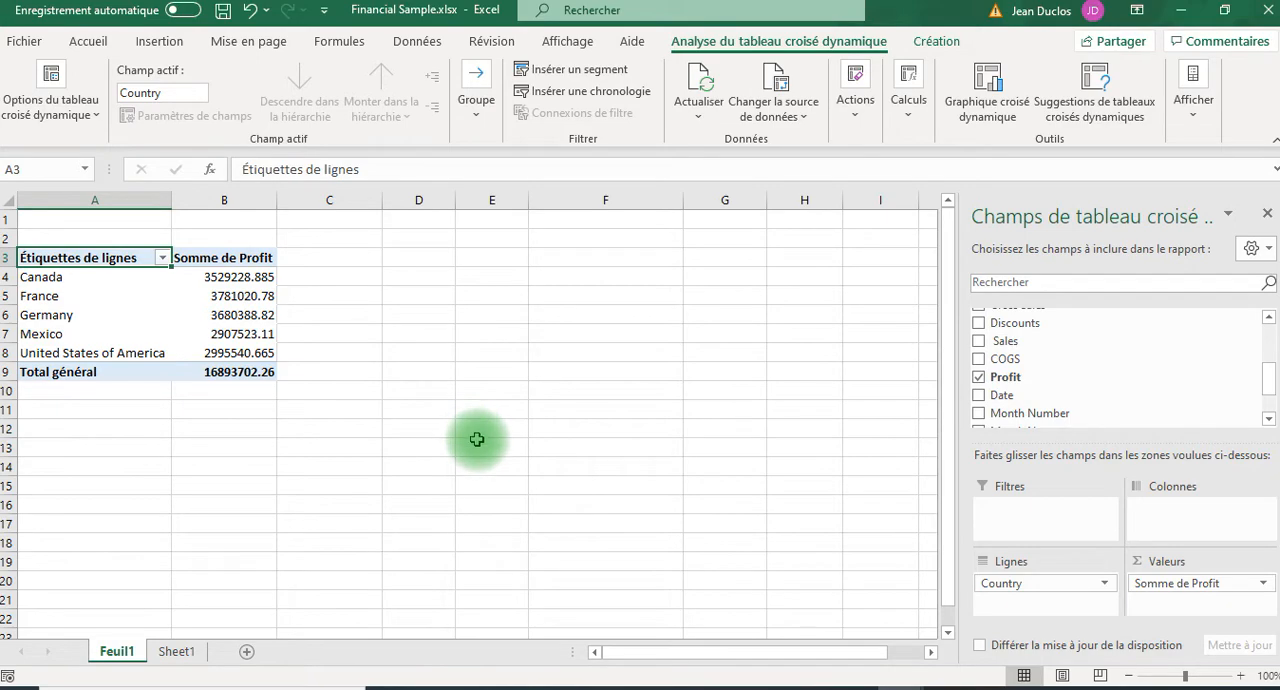
Look at the source table and its insert commands on Sheet1, and rename the PivotTable sheet Feuil1 as Pivot-T1.
left_click(177, 652)
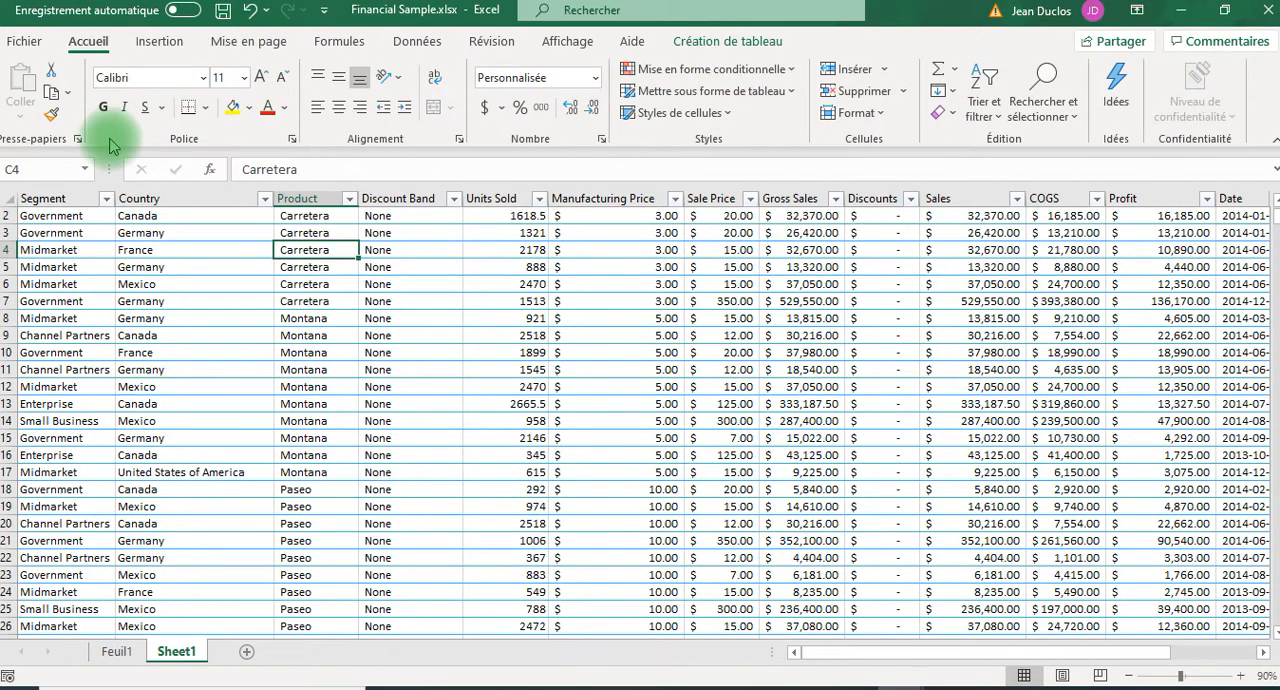
left_click(160, 45)
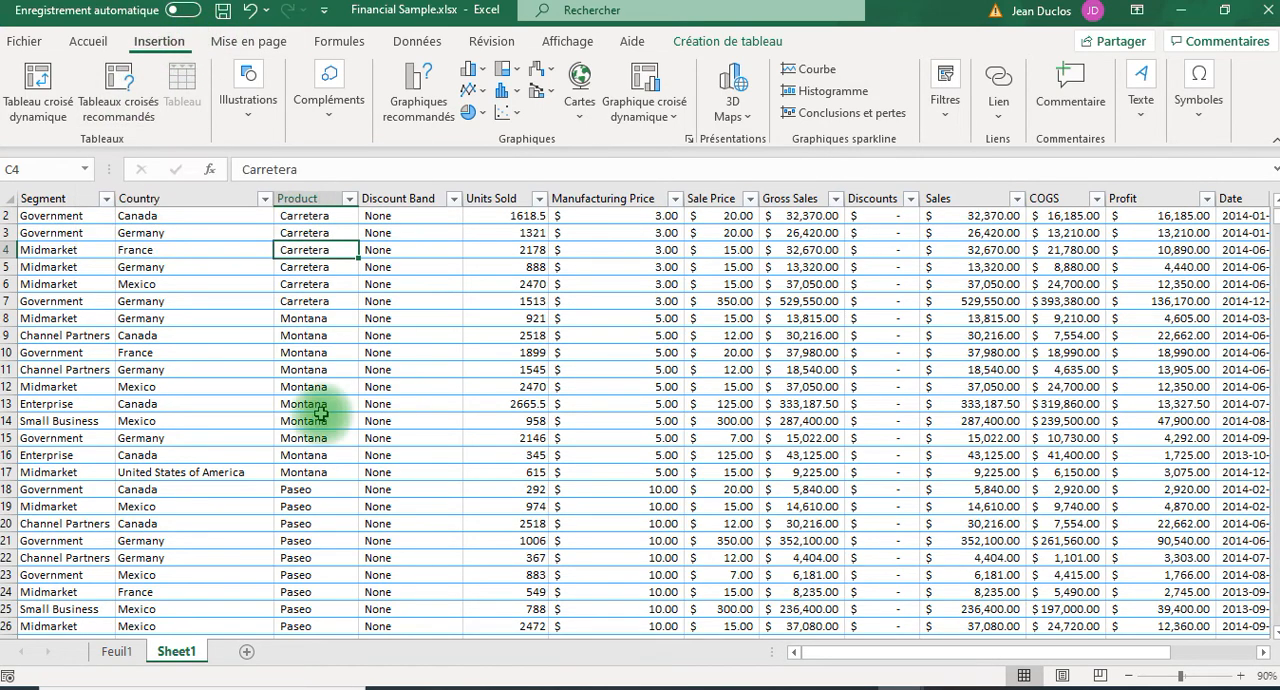
left_click(117, 652)
double_click(118, 652)
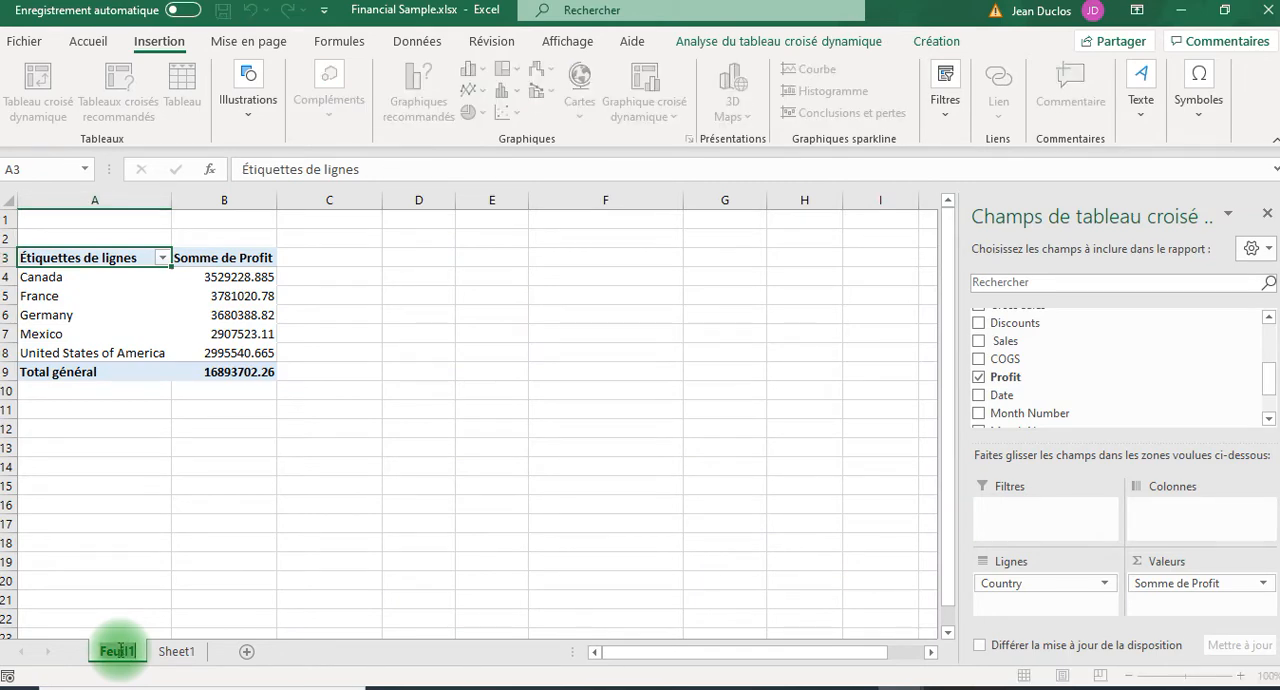
type("Pivot-T")
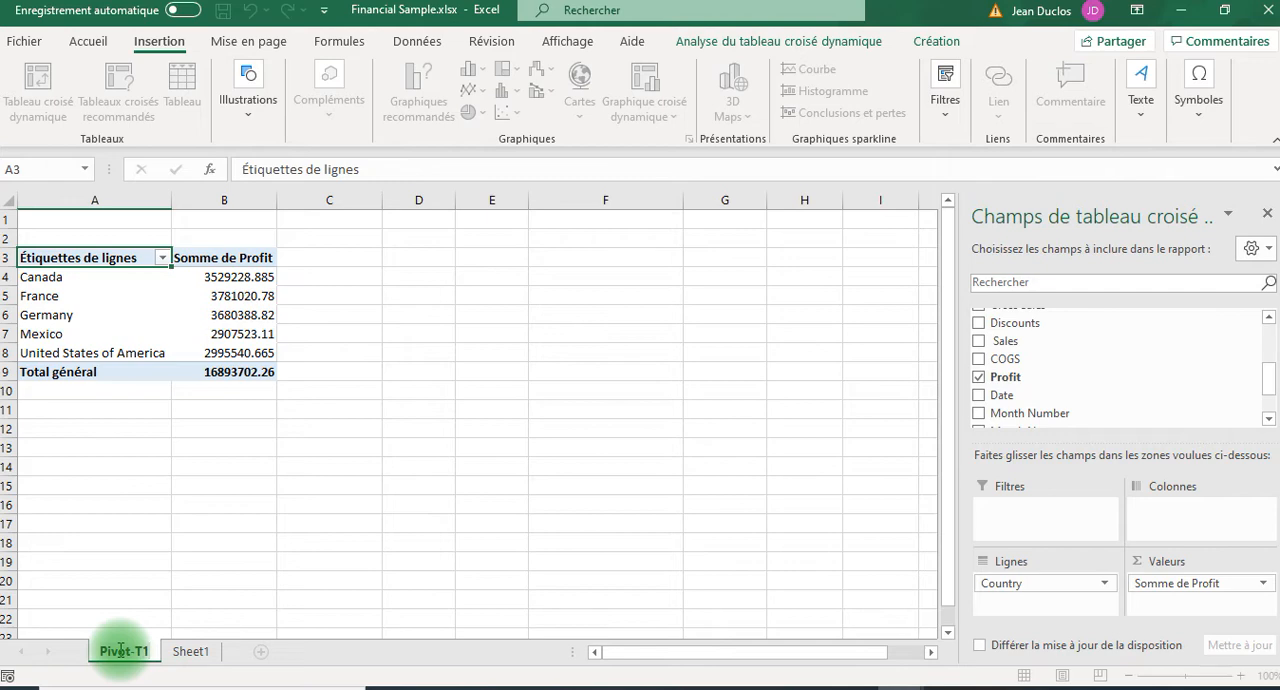
type("1")
key("Return")
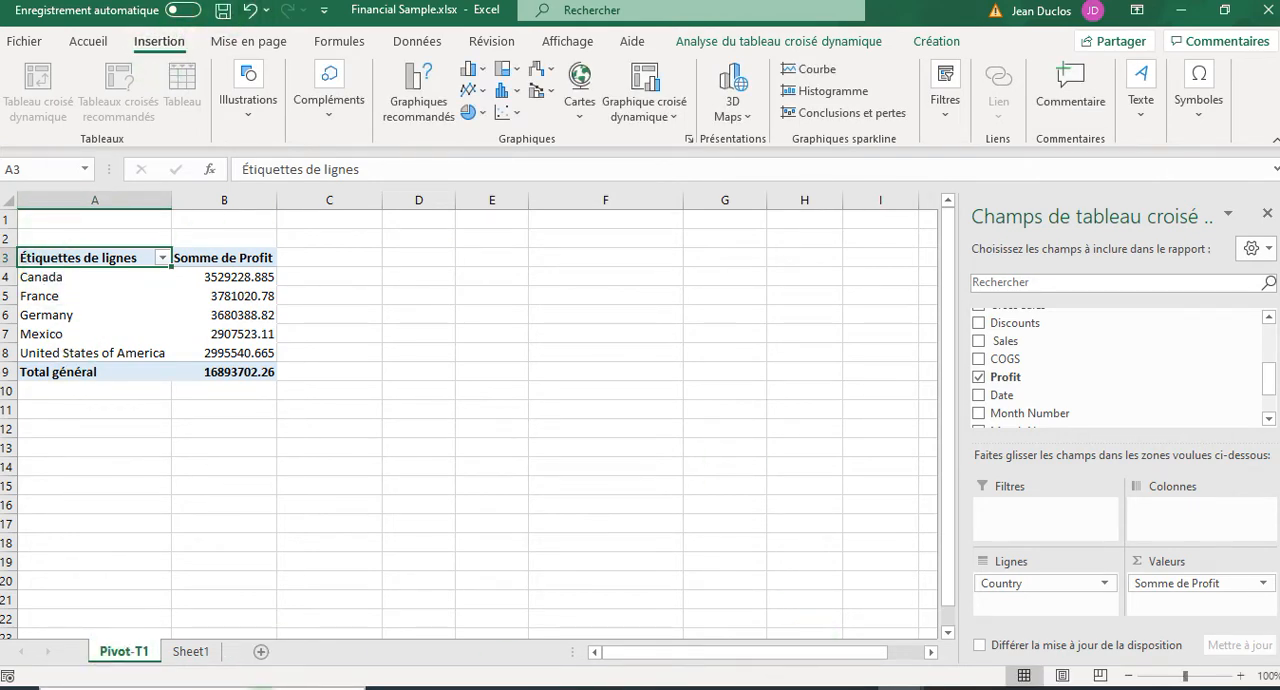
Insert the recommended PivotTable "Somme de Profit par Country" from the Sheet1 table on a new sheet and compare it with Pivot-T1.
left_click(191, 651)
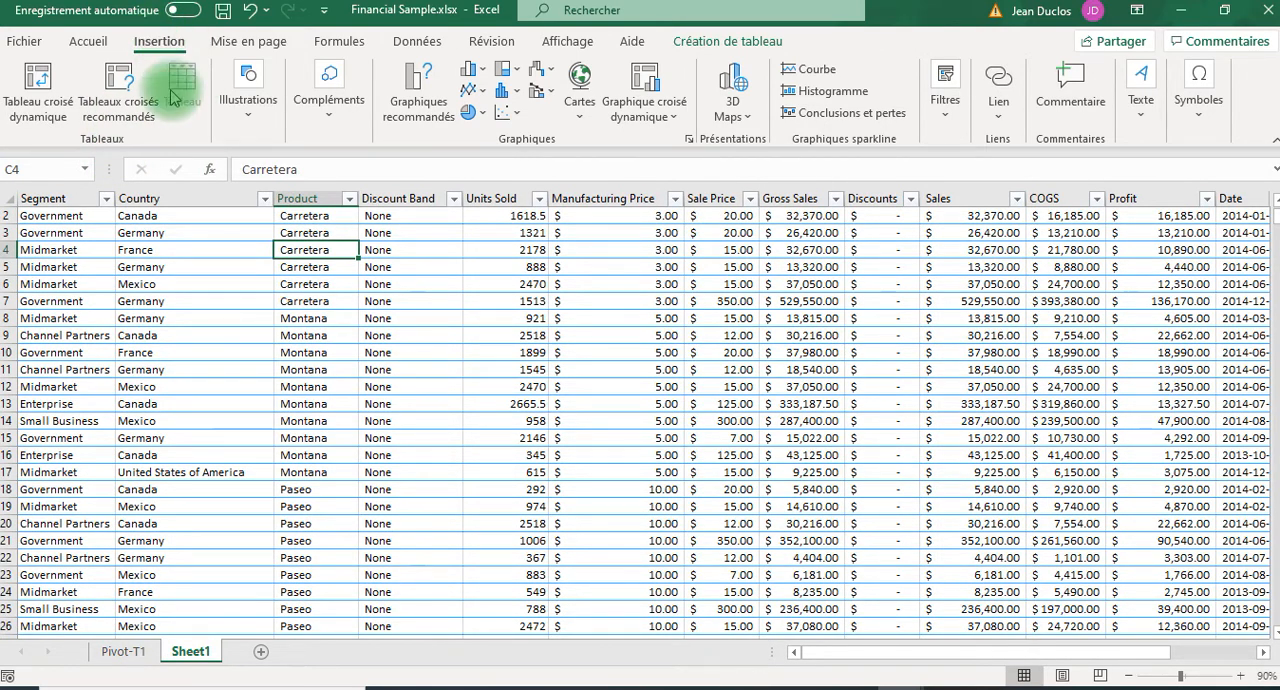
left_click(119, 92)
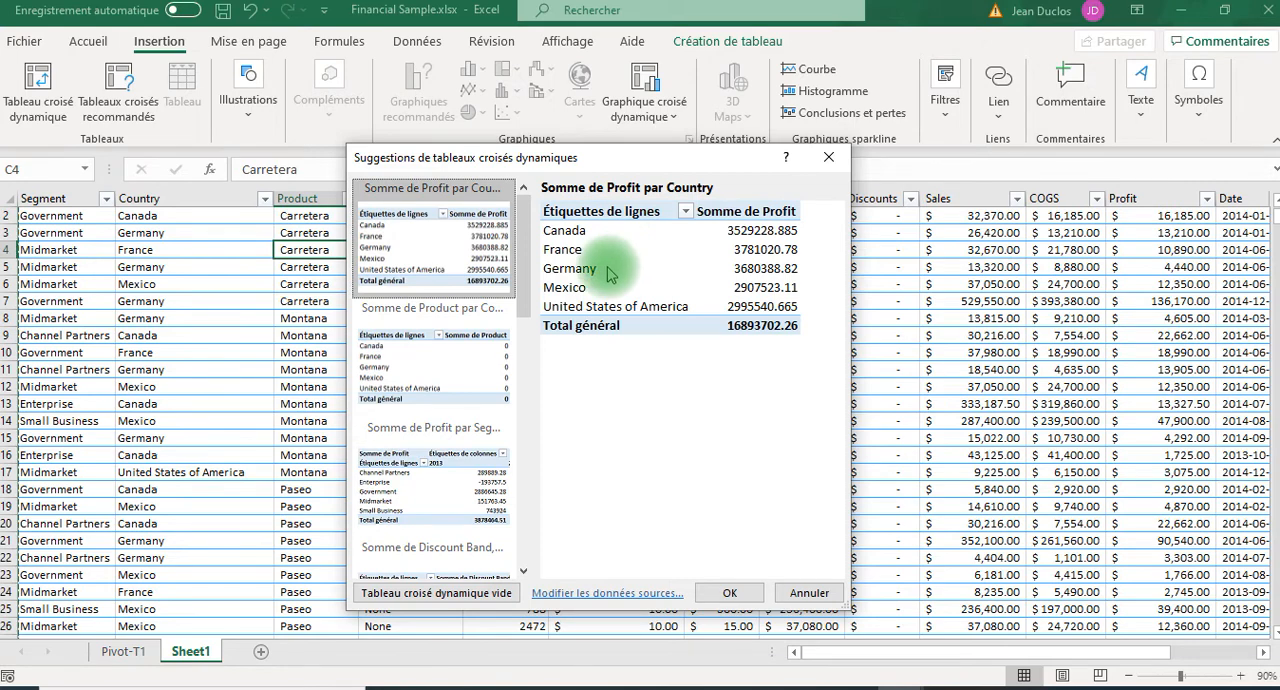
scroll(520, 297, "down", 2)
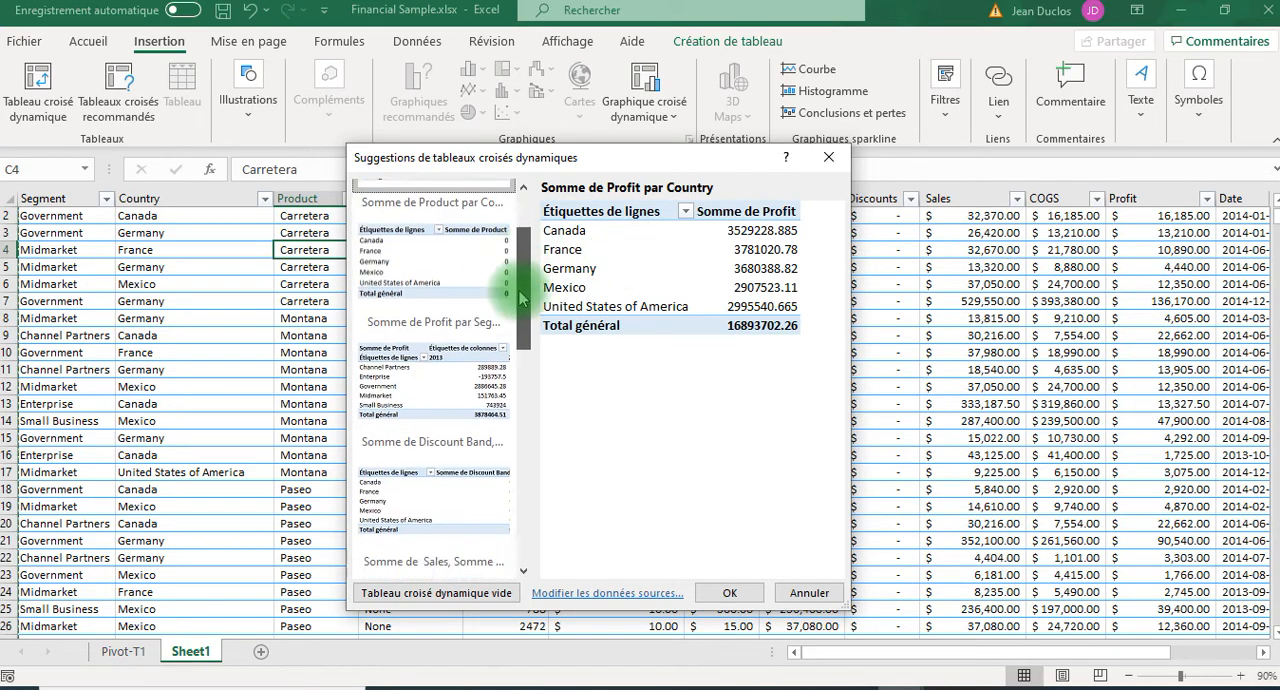
left_click_drag(520, 297, 448, 265)
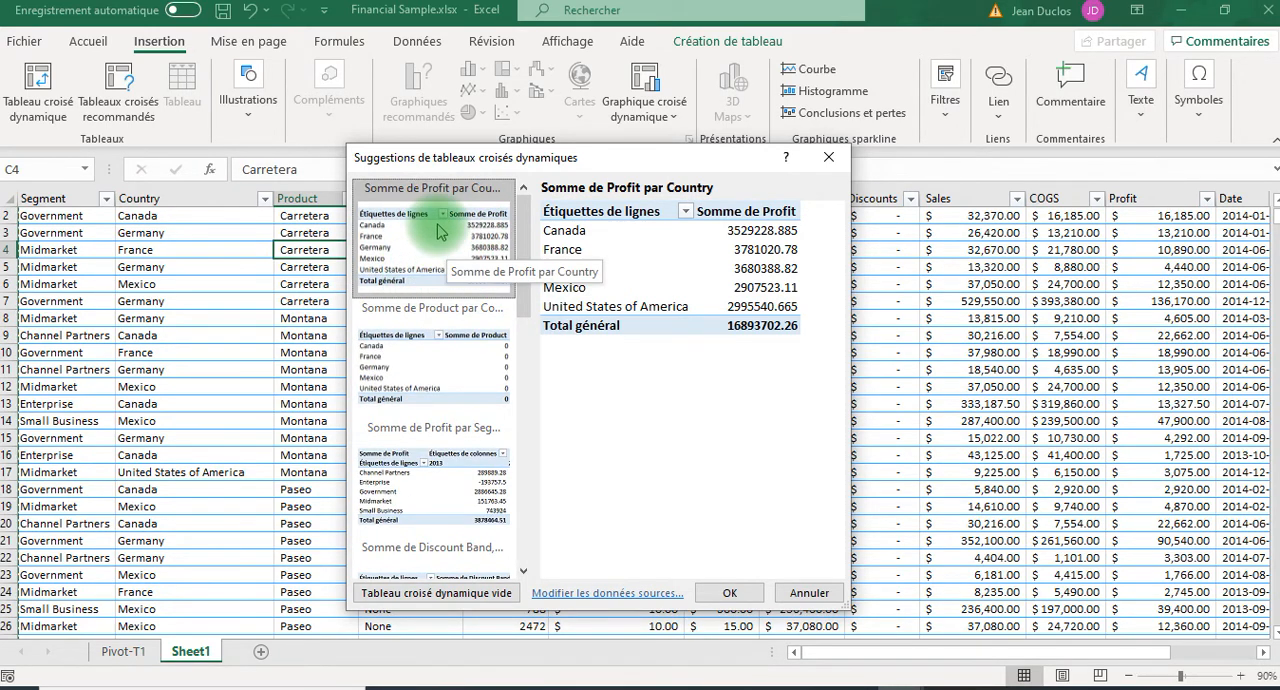
left_click(733, 594)
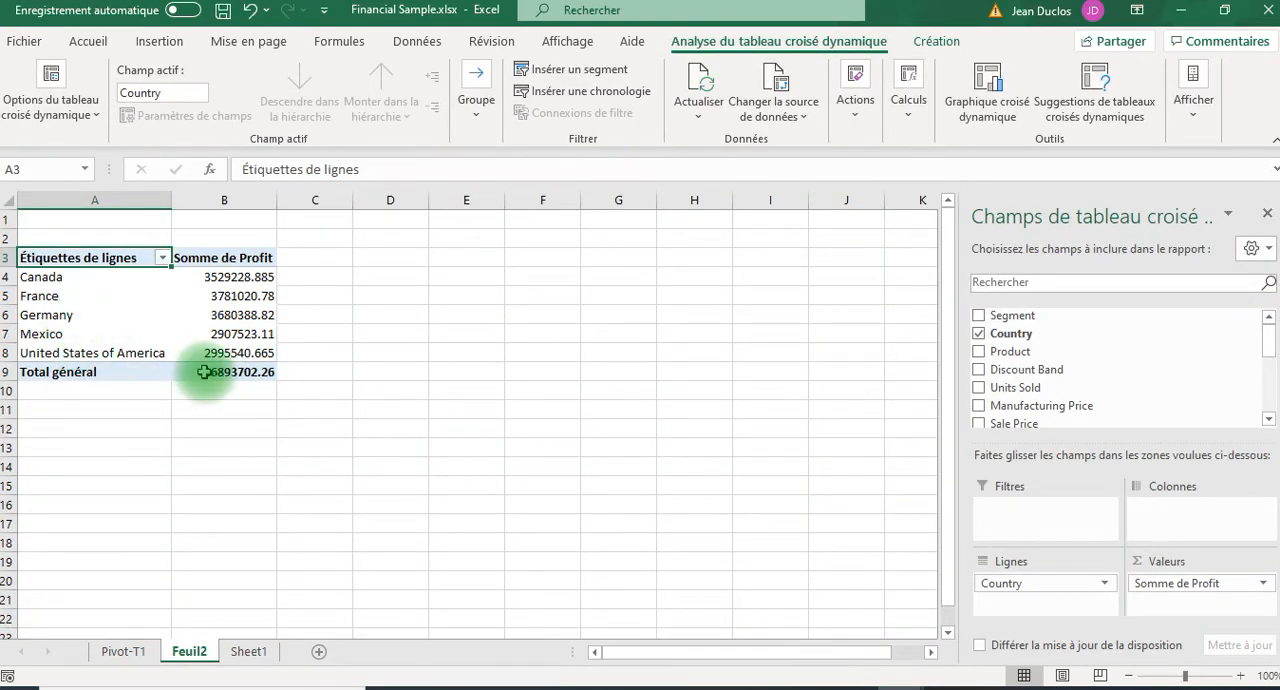
left_click(127, 656)
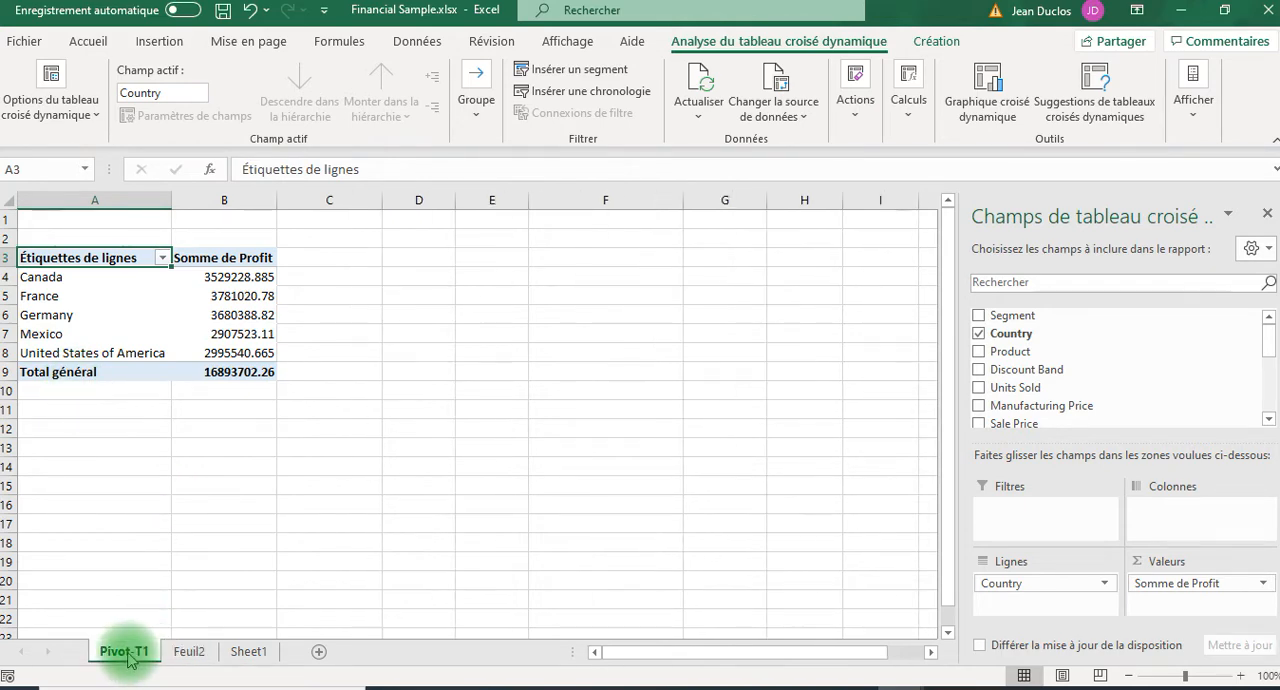
left_click(188, 651)
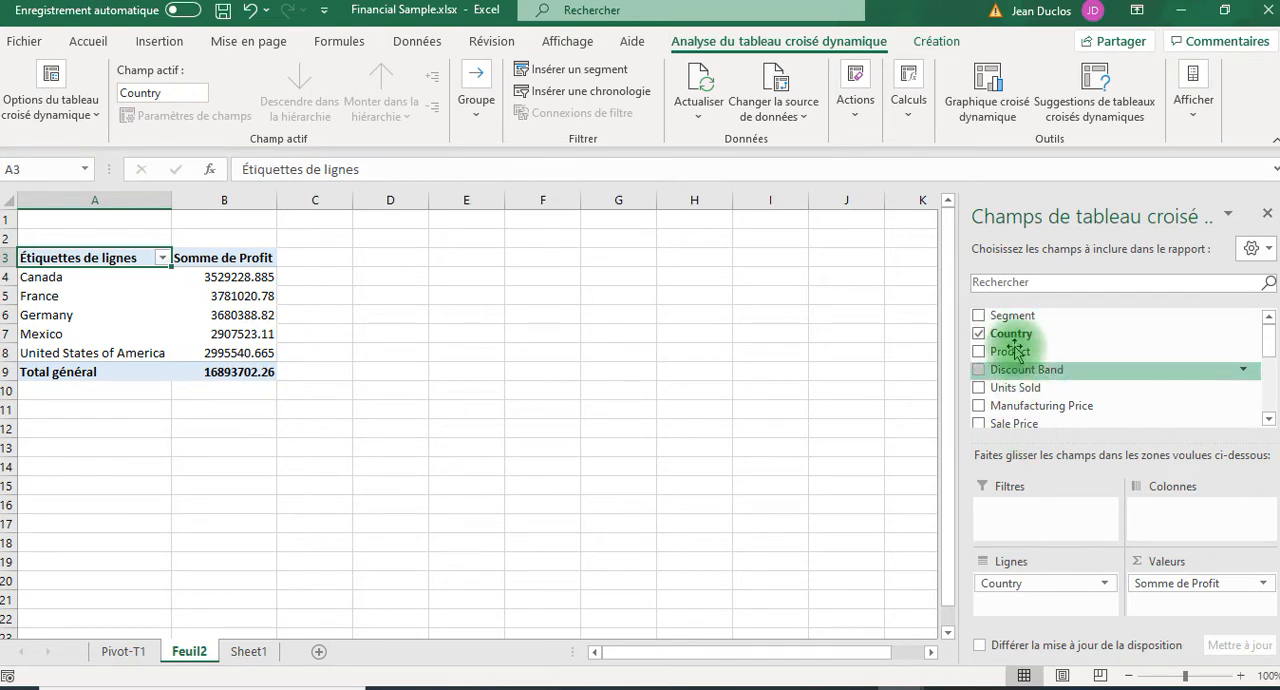
Add the Product field as a report filter on the Feuil2 PivotTable and filter it to Montana.
mouse_move(996, 352)
left_mouse_down()
mouse_move(992, 498)
mouse_move(1020, 512)
left_mouse_up()
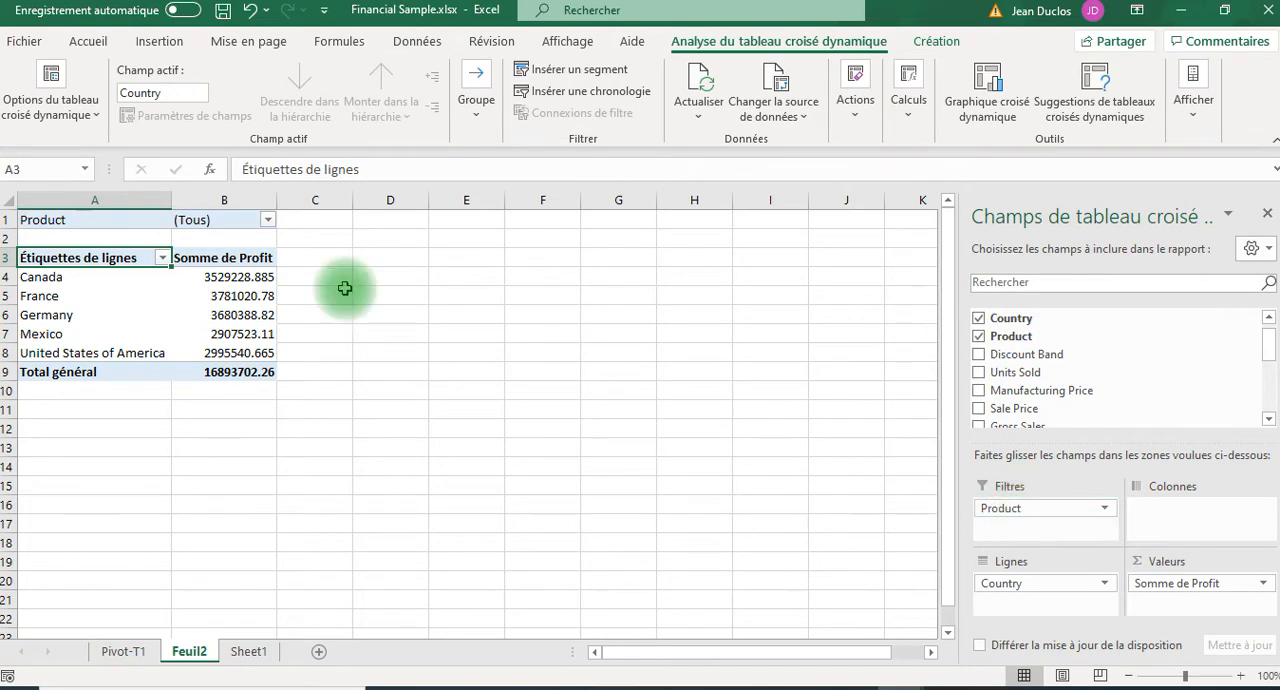
left_click(267, 220)
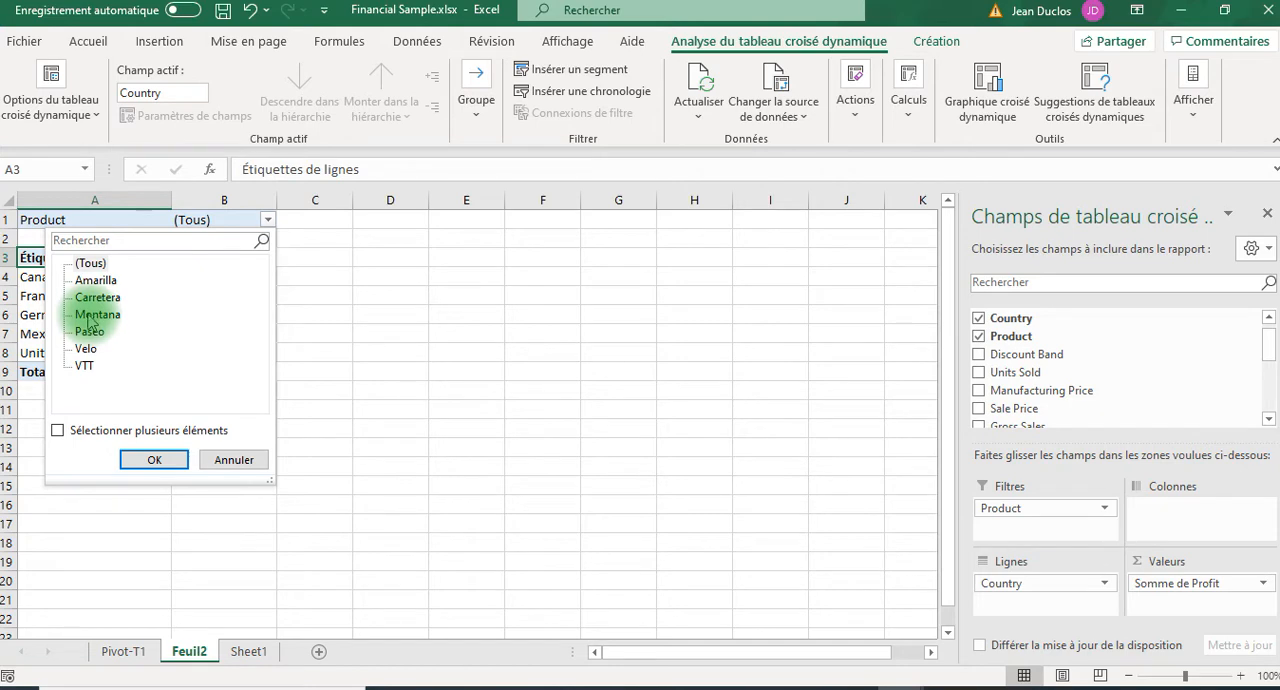
left_click(155, 460)
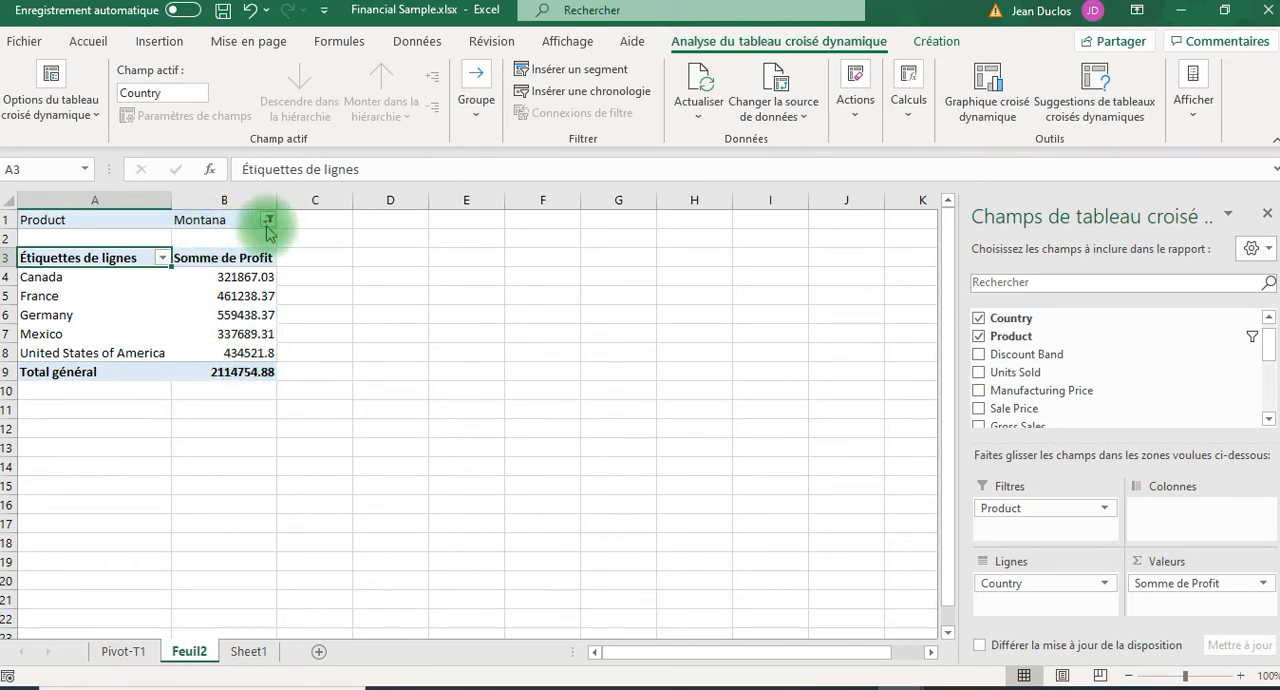
Switch the PivotTable's Product filter to Paseo.
left_click(268, 221)
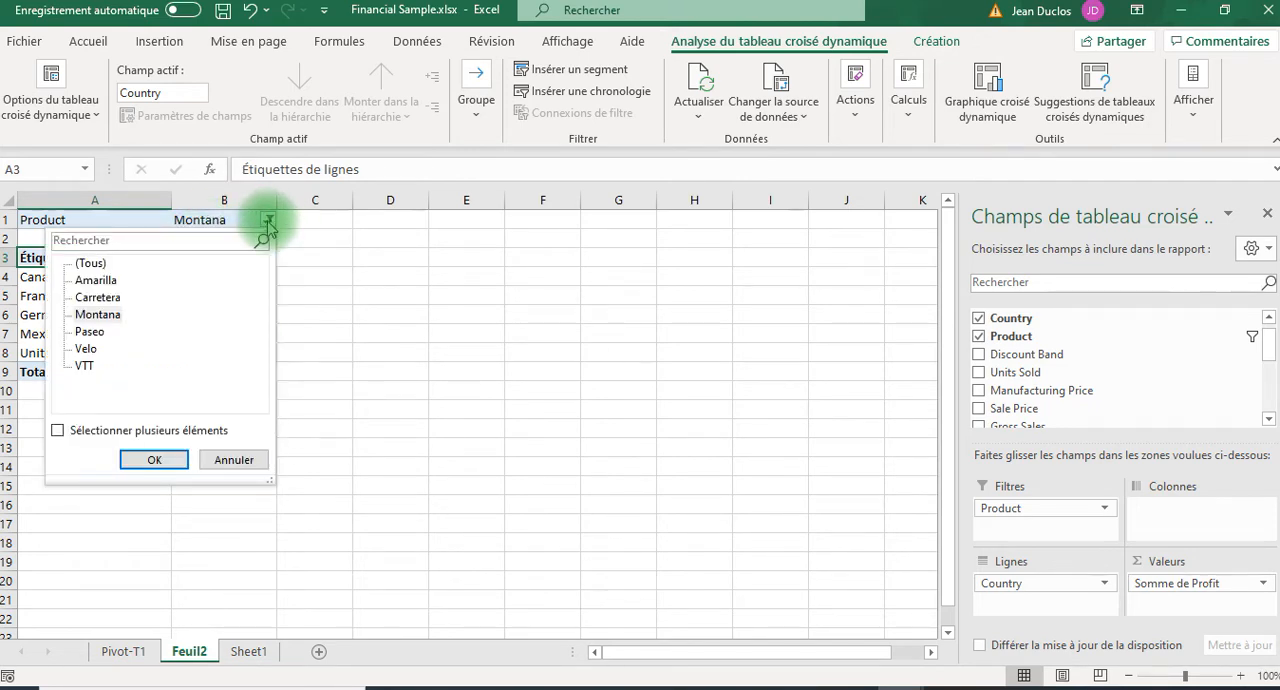
left_click(90, 333)
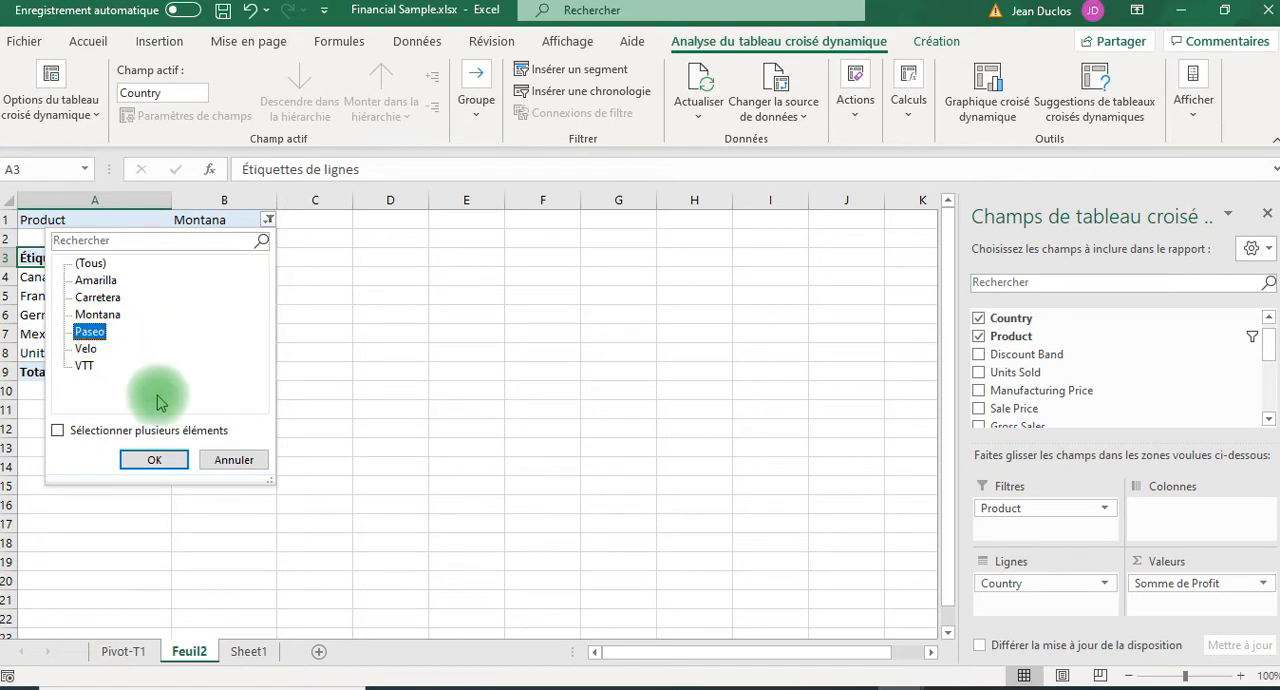
left_click(158, 459)
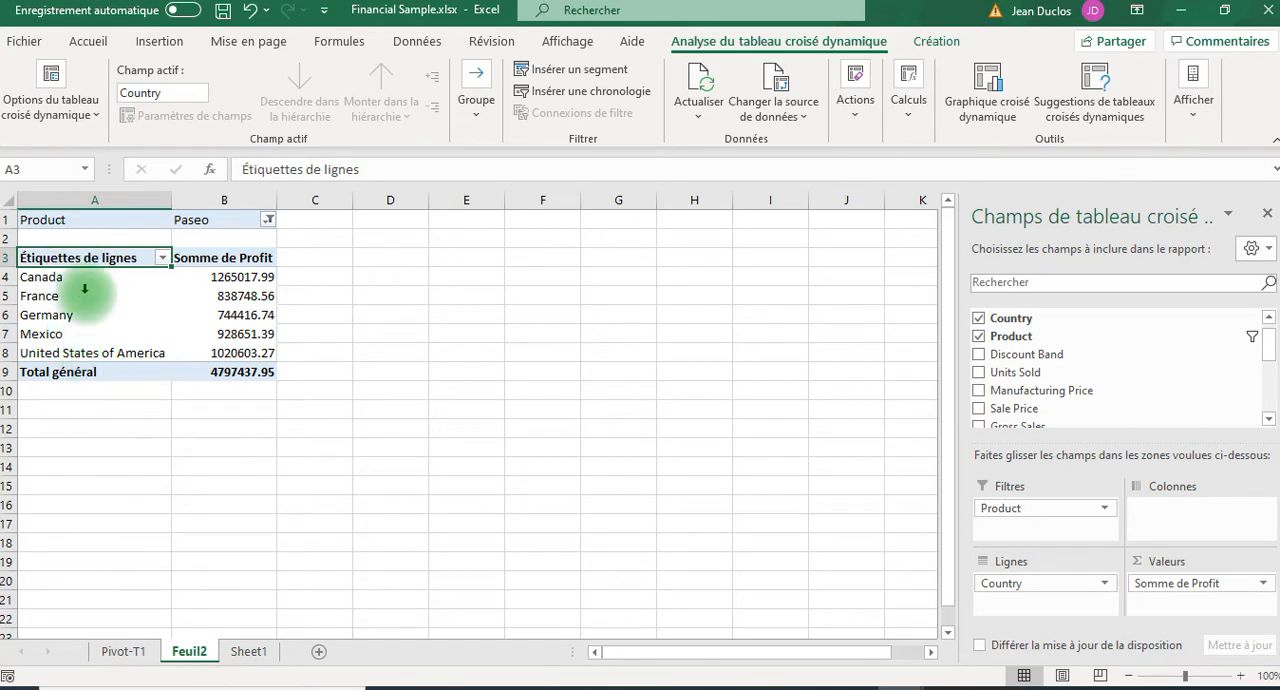
Reset the PivotTable's Product filter to (Tous) to include all products.
left_click(268, 221)
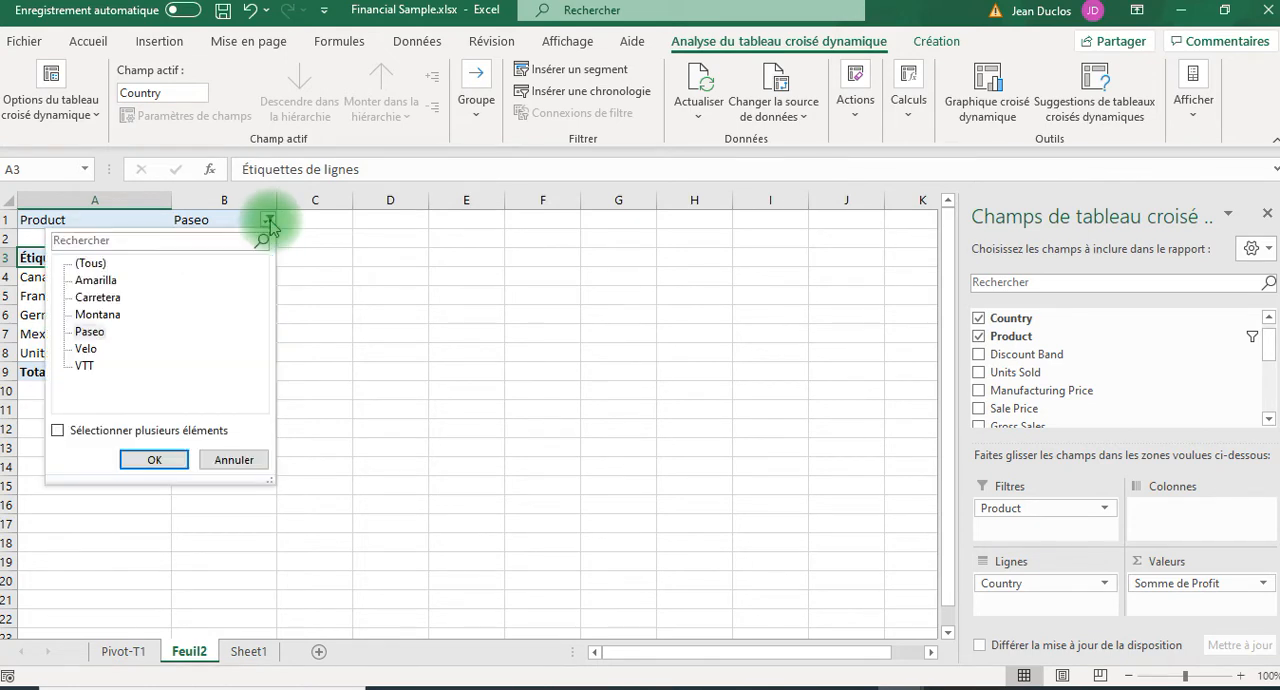
left_click(86, 264)
left_click(151, 462)
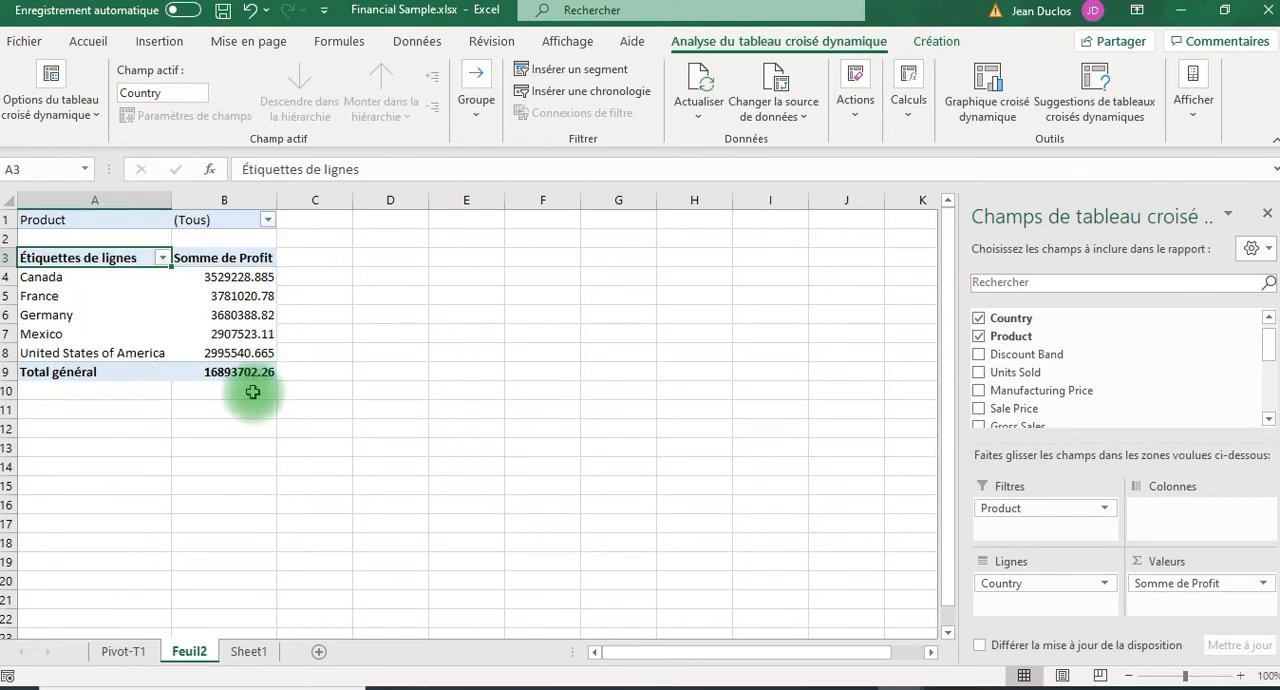
Try multiple-item selection in the PivotTable's Product filter, then switch it off and keep (Tous).
left_click(267, 219)
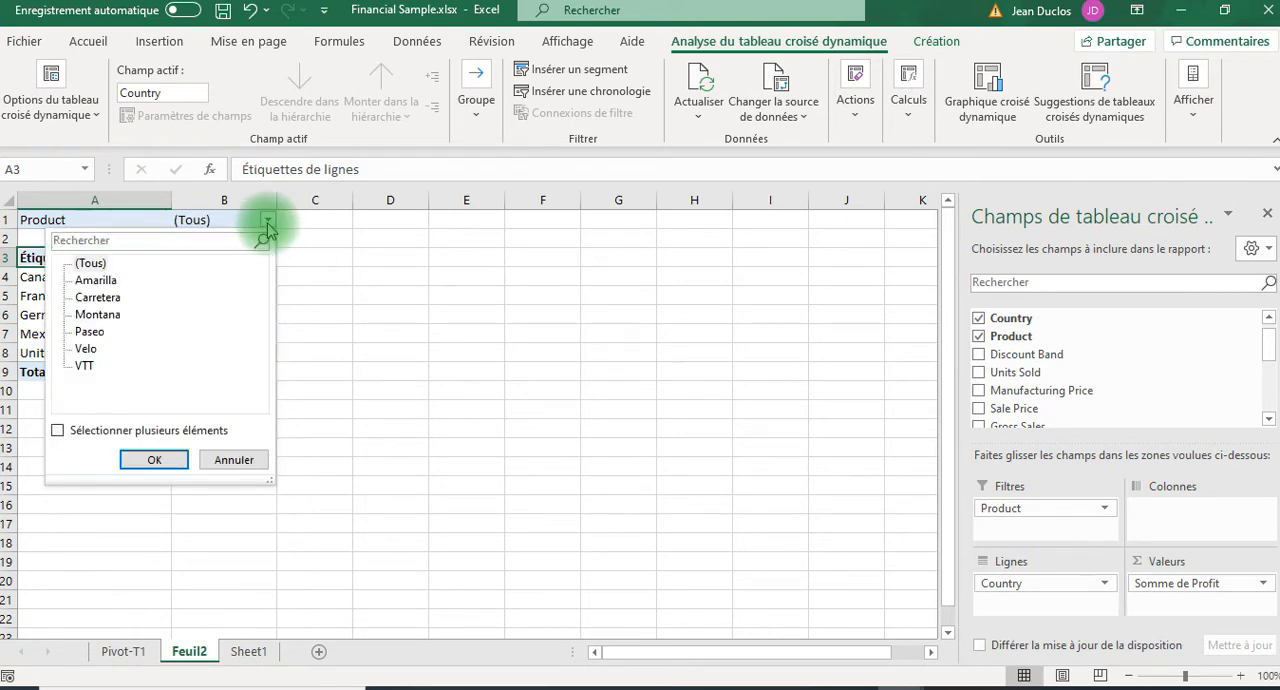
left_click(58, 431)
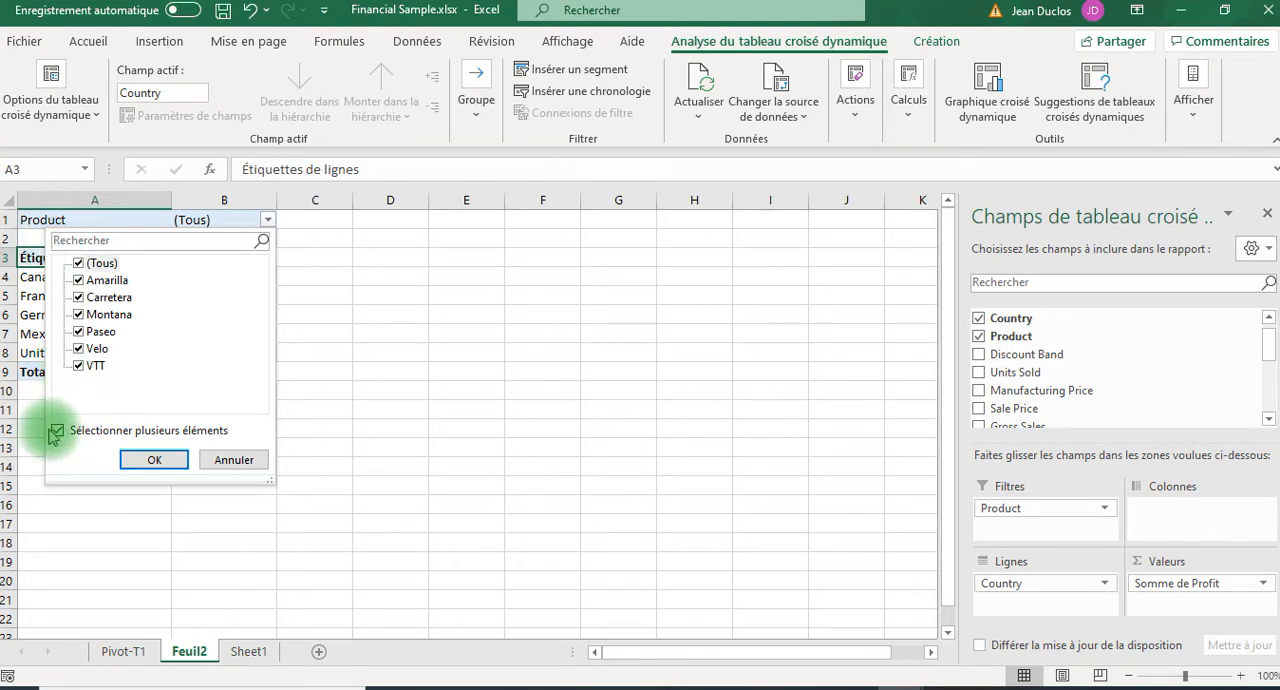
left_click(58, 432)
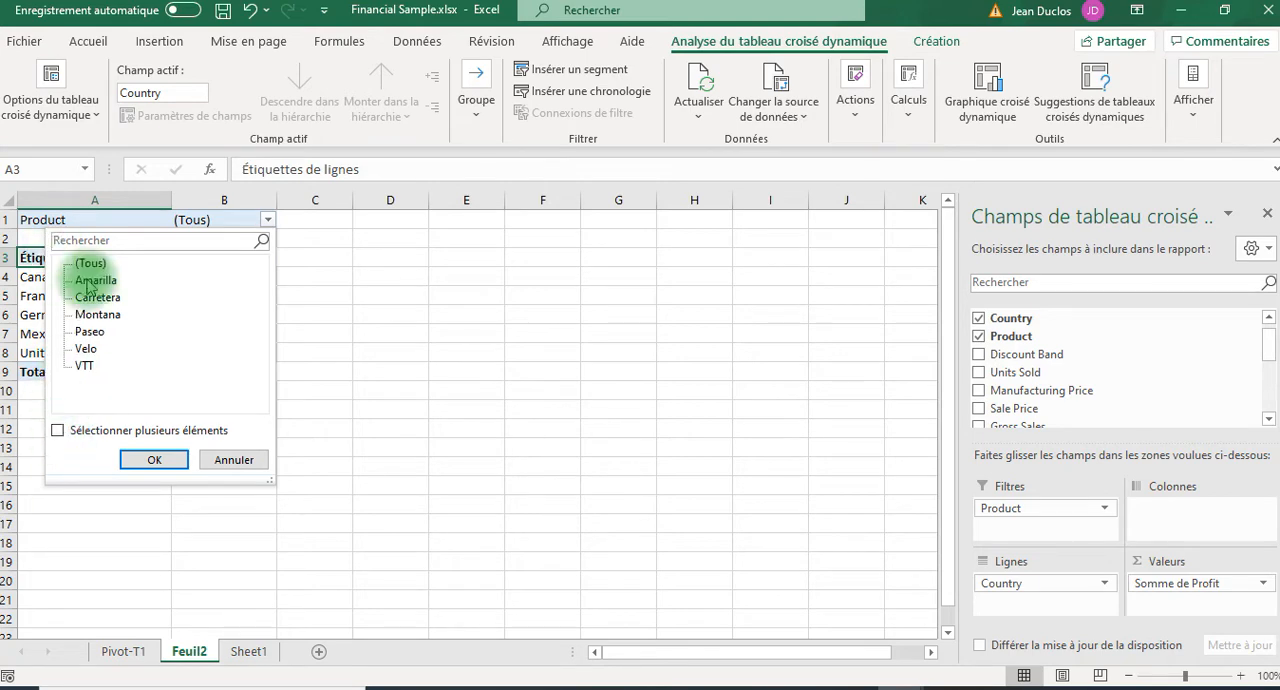
left_click(155, 460)
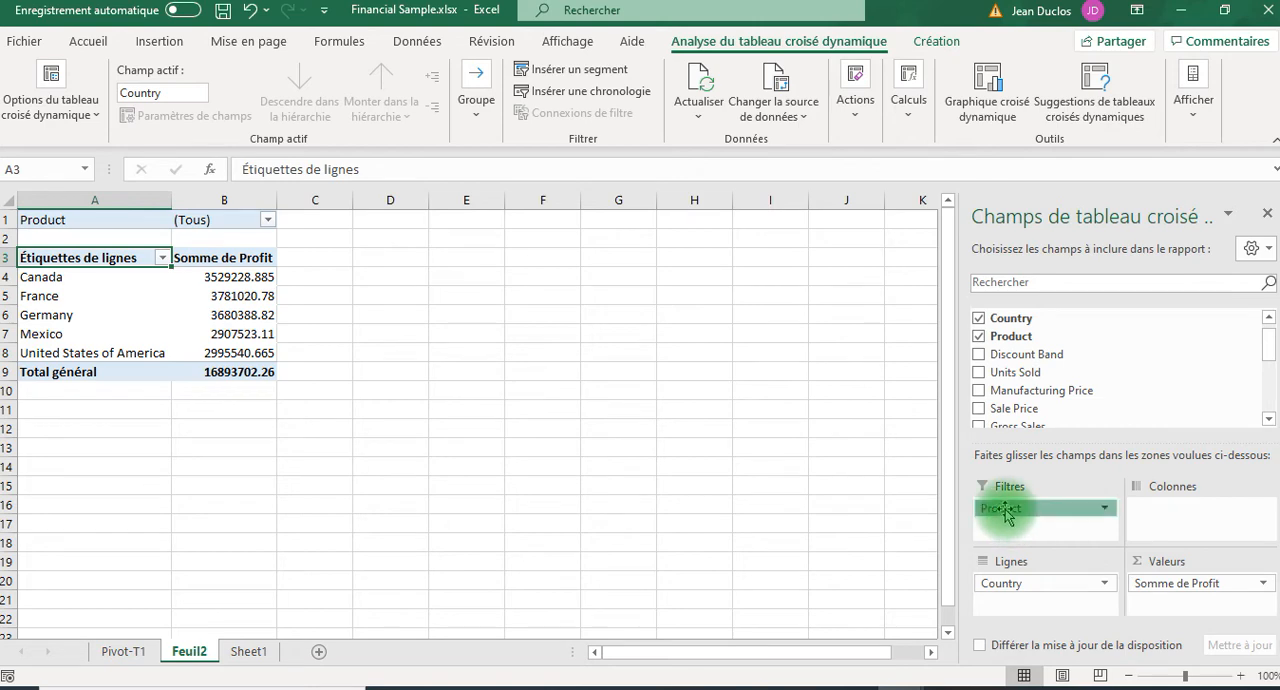
Move the Product field from the report filters to the rows, beneath Country, and review the breakdown.
left_click_drag(1005, 512, 1015, 601)
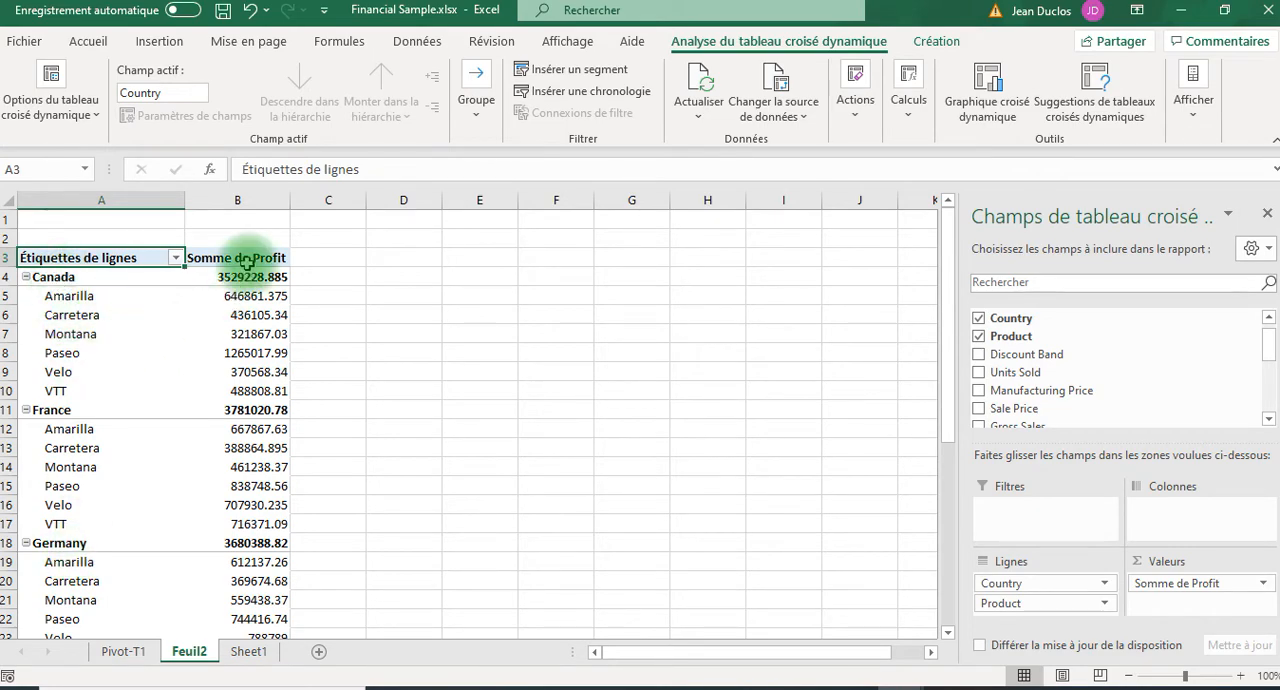
scroll(224, 490, "down", 5)
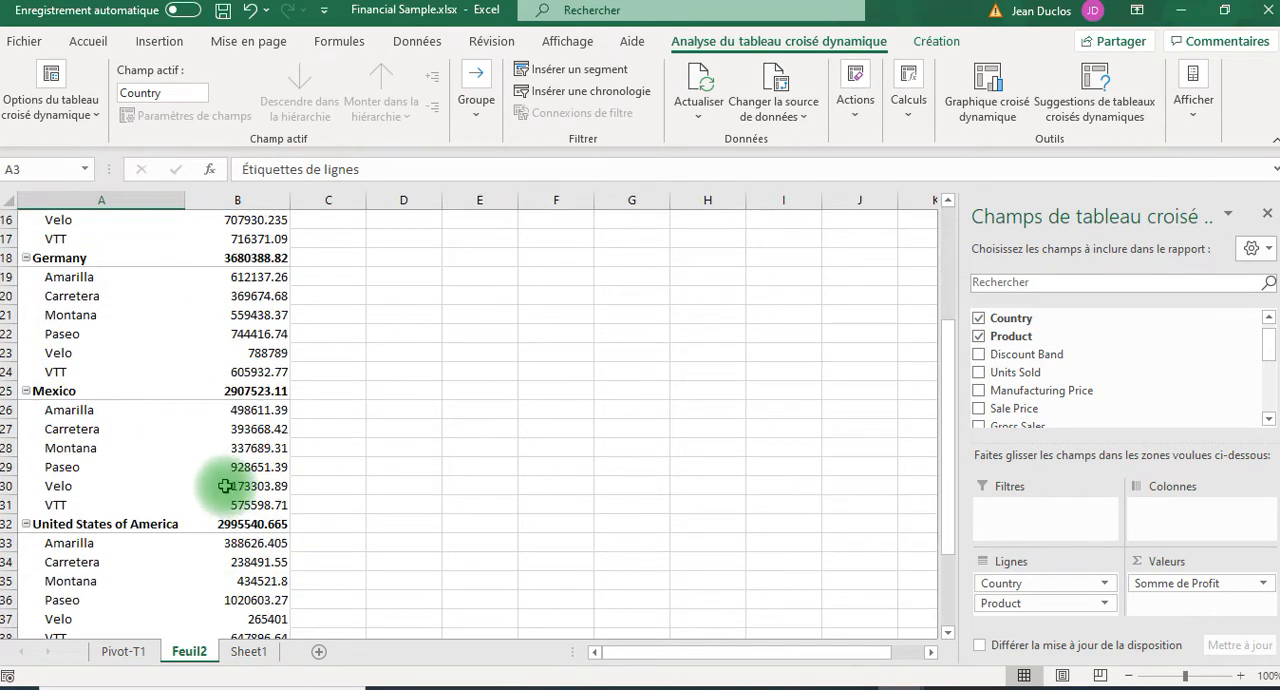
scroll(229, 492, "up", 5)
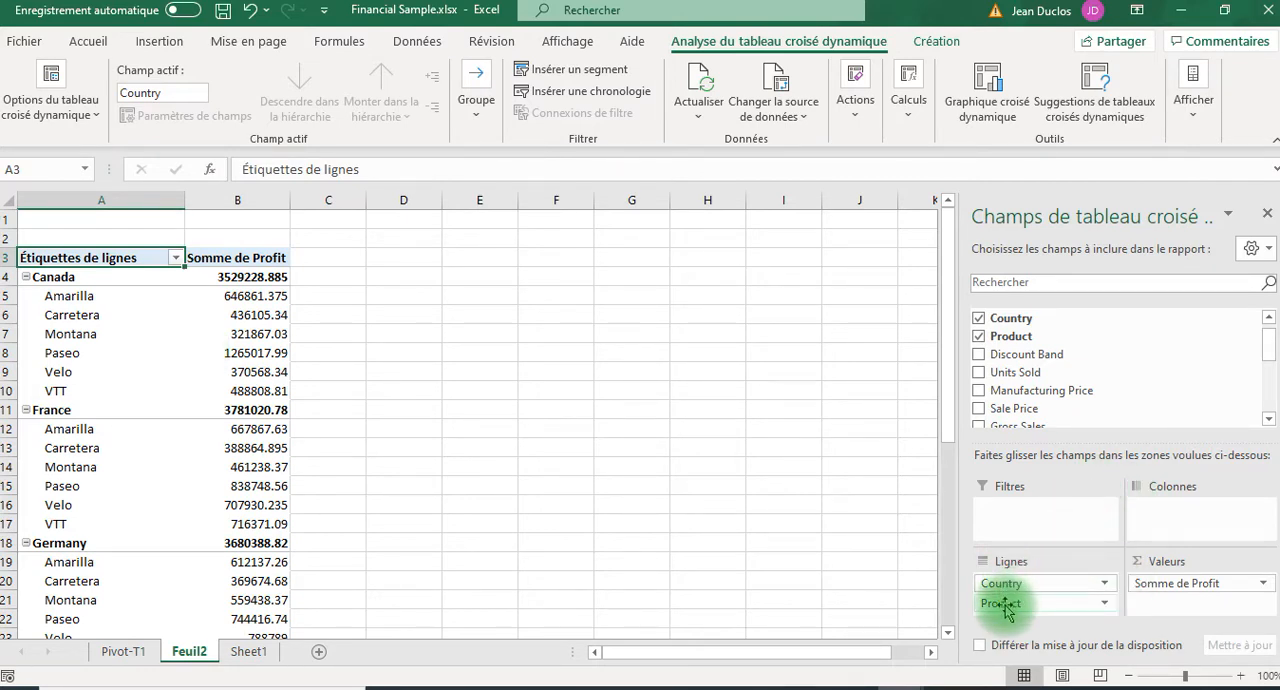
Try Product above Country in the PivotTable's row fields, then restore Country as the outer field.
left_click(1105, 605)
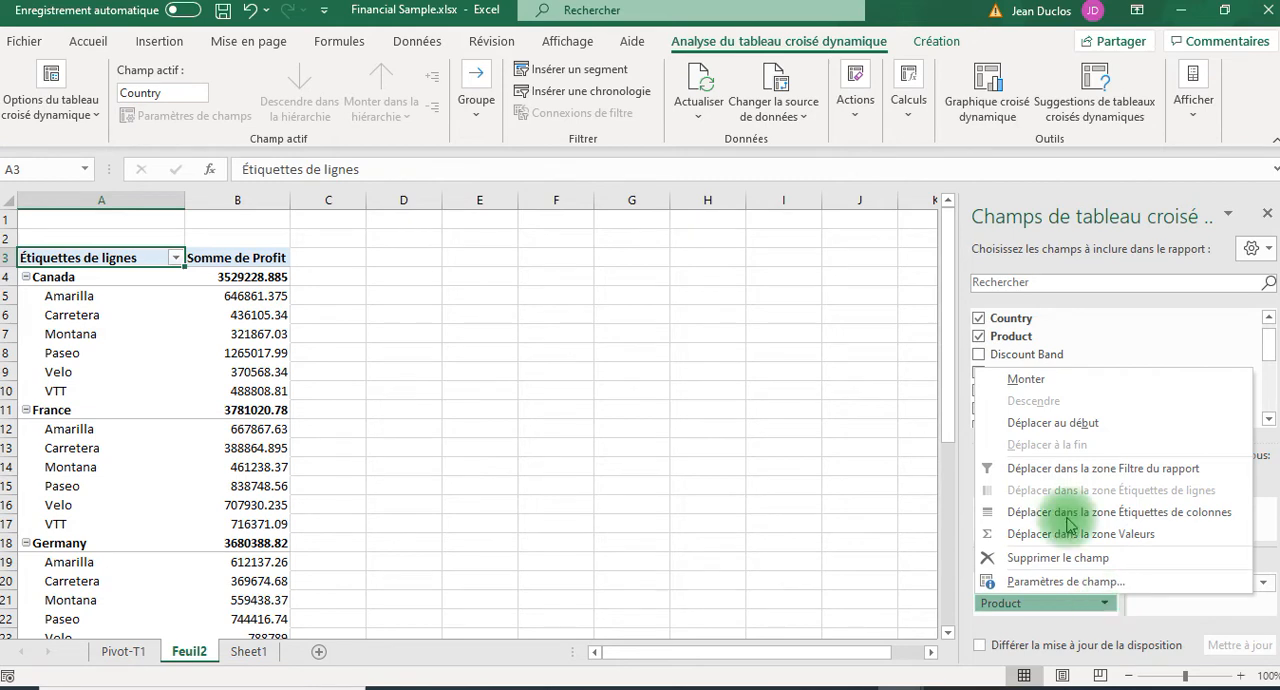
left_click(1020, 381)
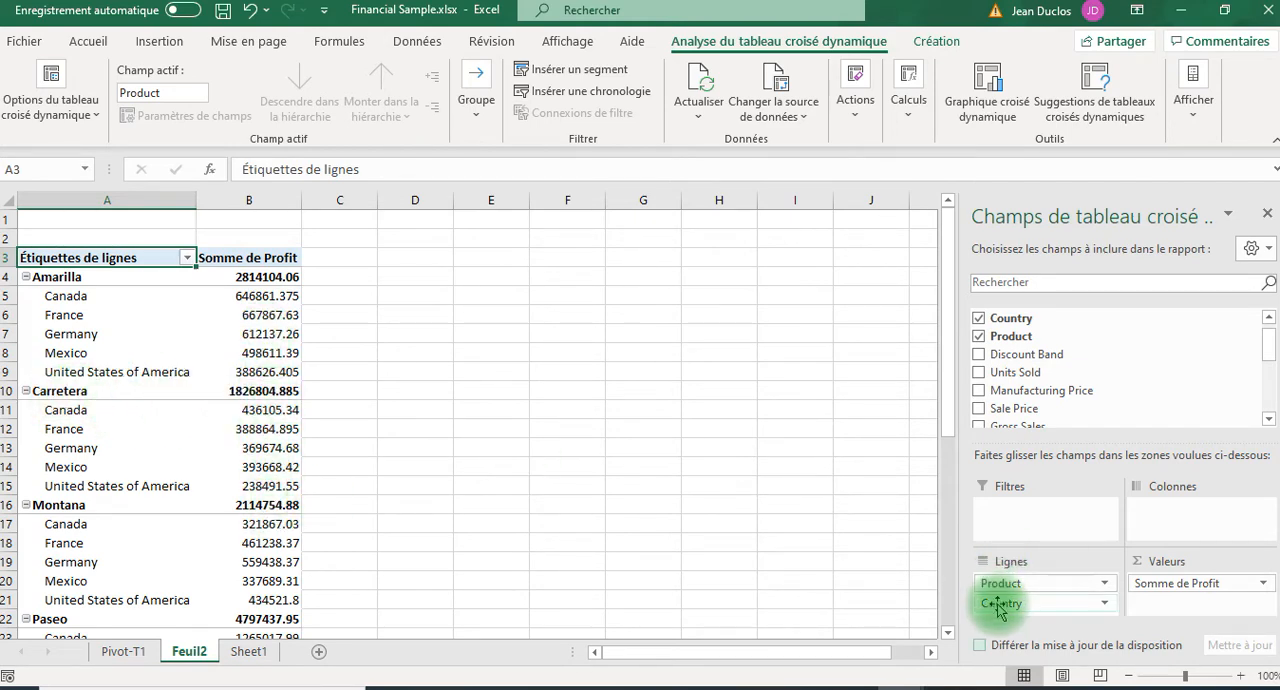
left_click_drag(999, 606, 1000, 590)
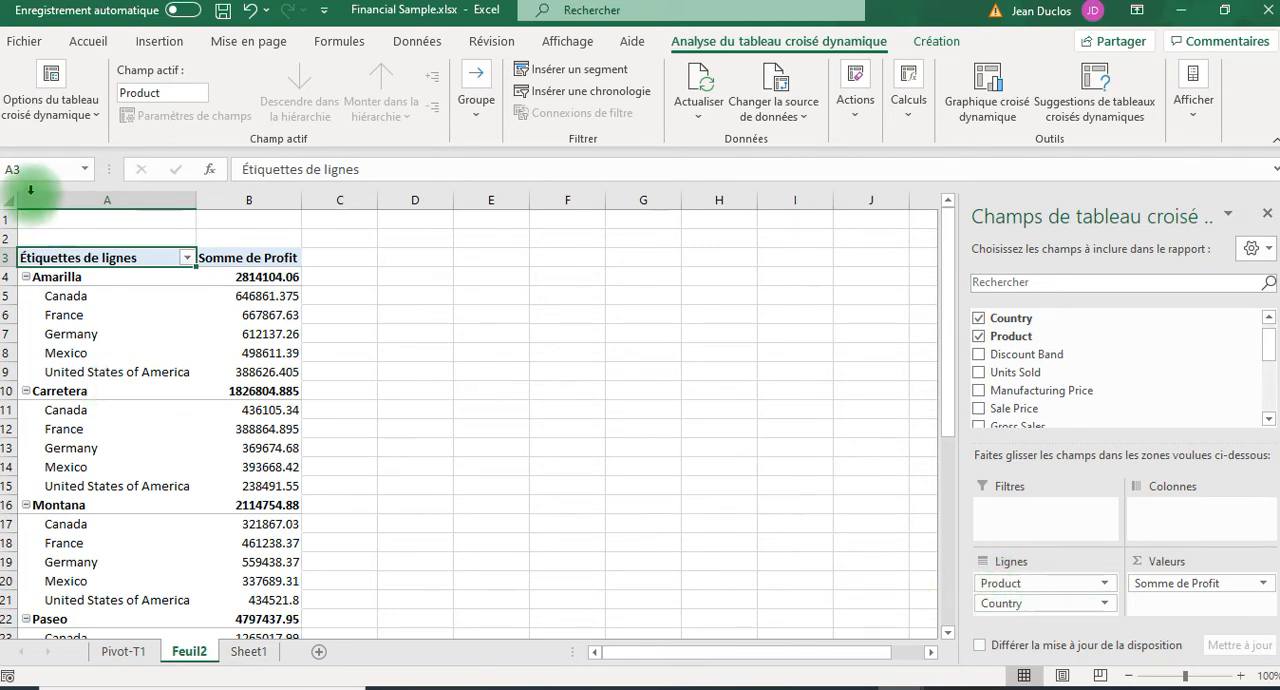
left_click_drag(1013, 587, 1016, 612)
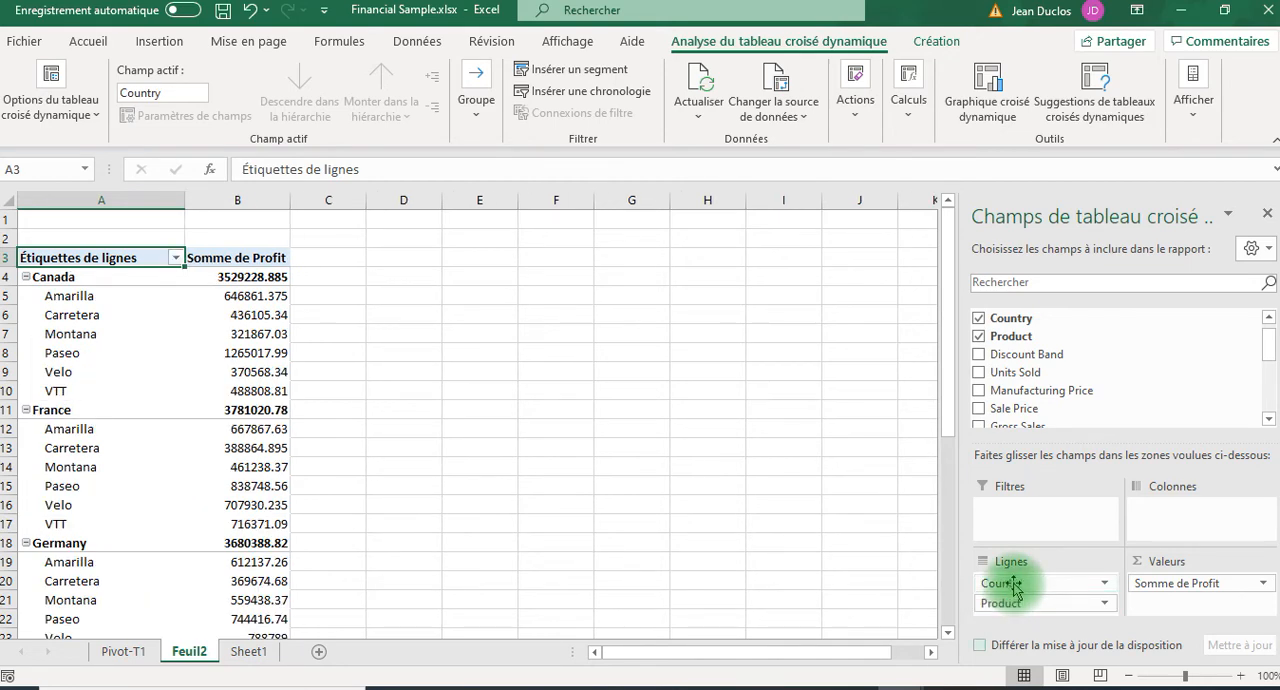
left_click_drag(1013, 587, 258, 333)
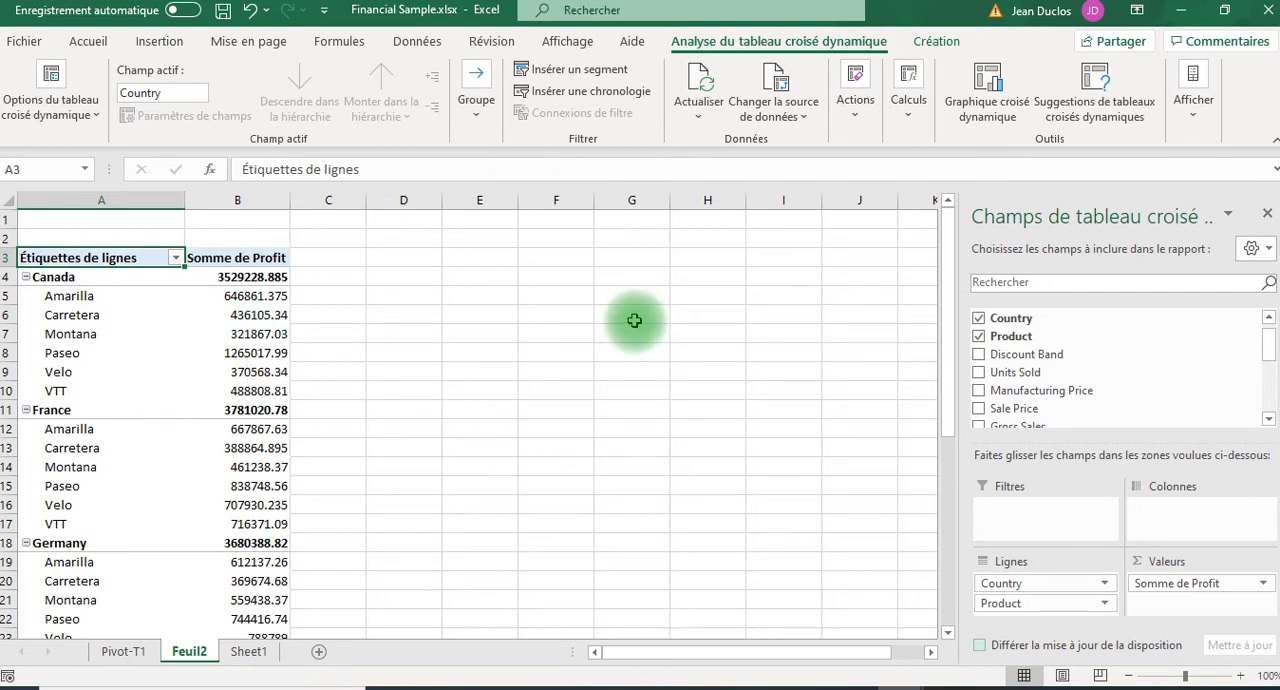
Add the Date field to the PivotTable's column area.
scroll(1108, 368, "down", 1)
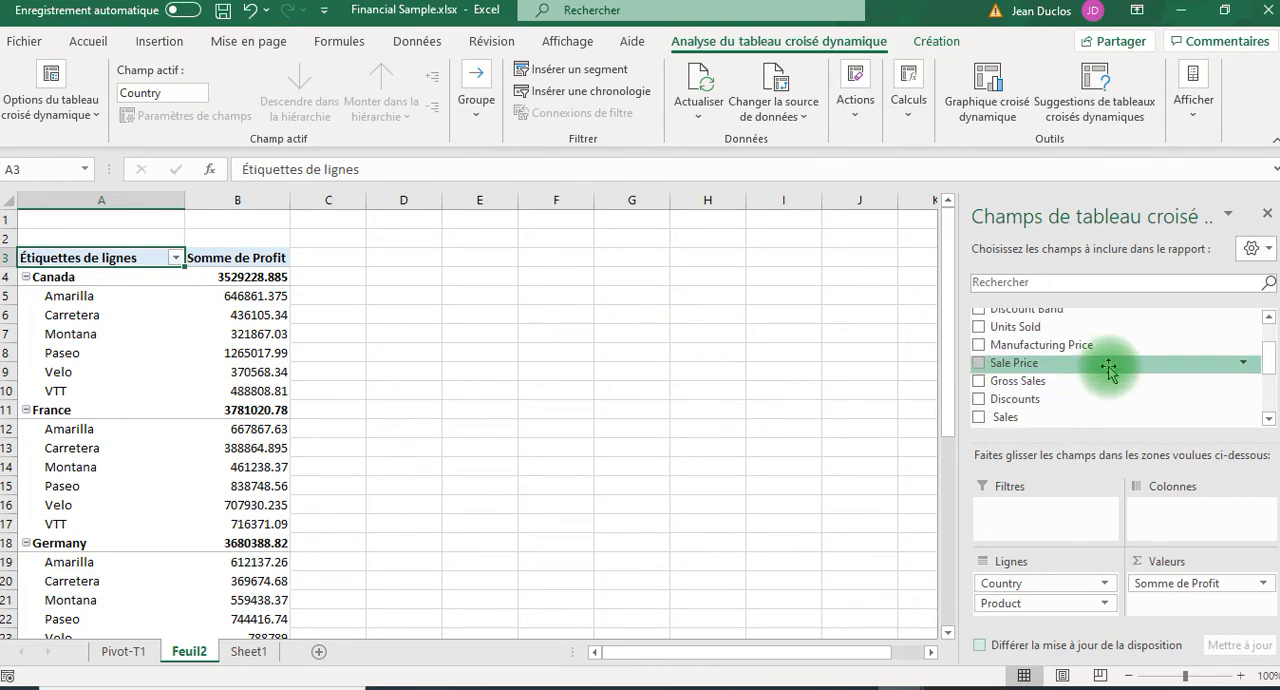
scroll(1108, 368, "down", 2)
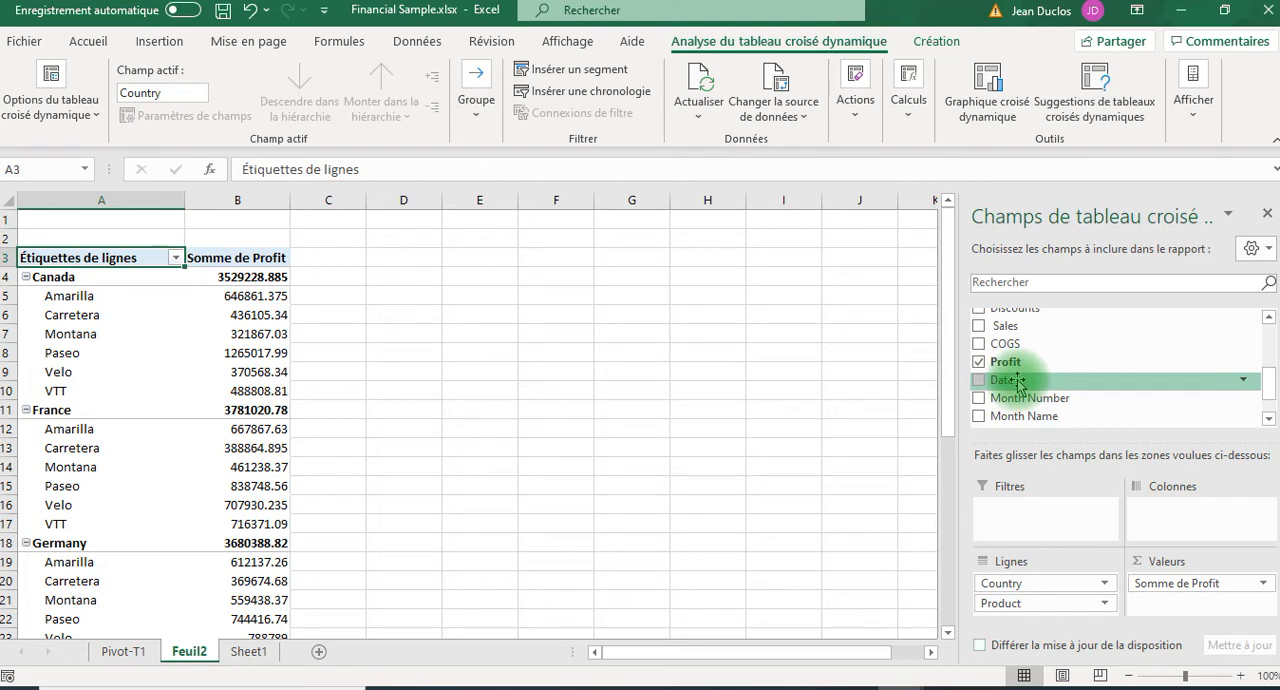
left_click_drag(1018, 382, 1182, 510)
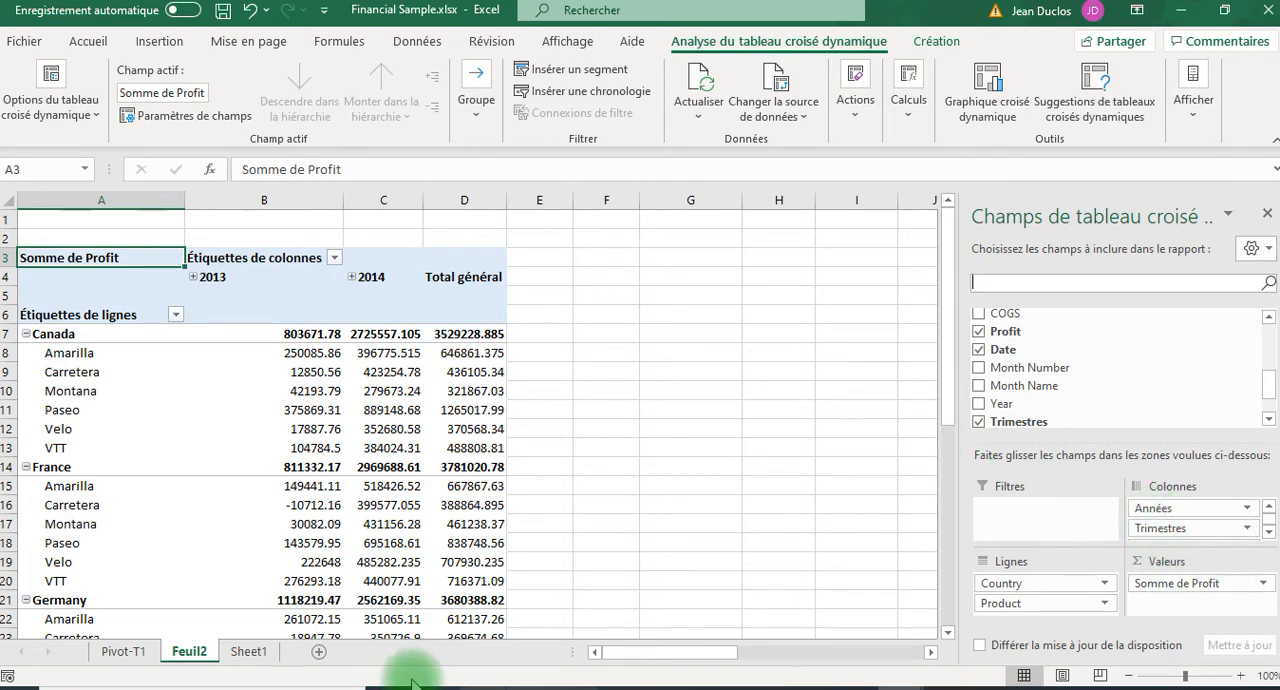
Examine the Date, Month and Year columns of the Sheet1 source table, then return to the Feuil2 PivotTable.
left_click(243, 655)
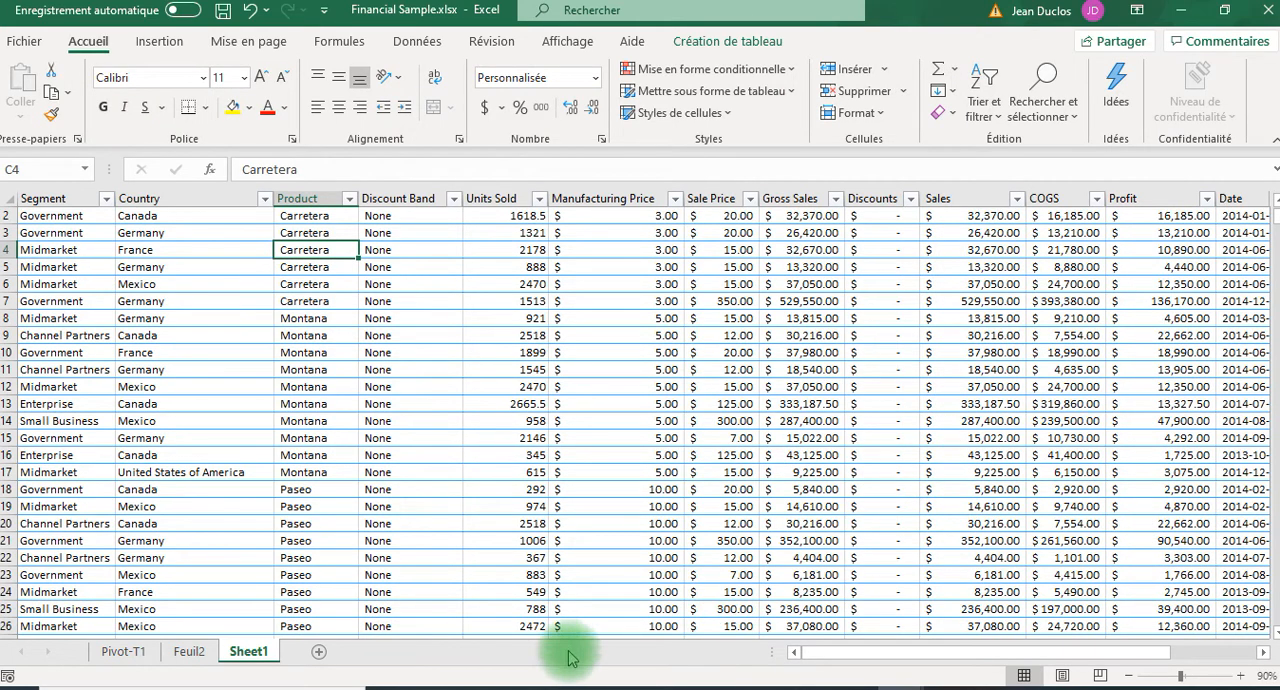
left_click_drag(830, 652, 940, 655)
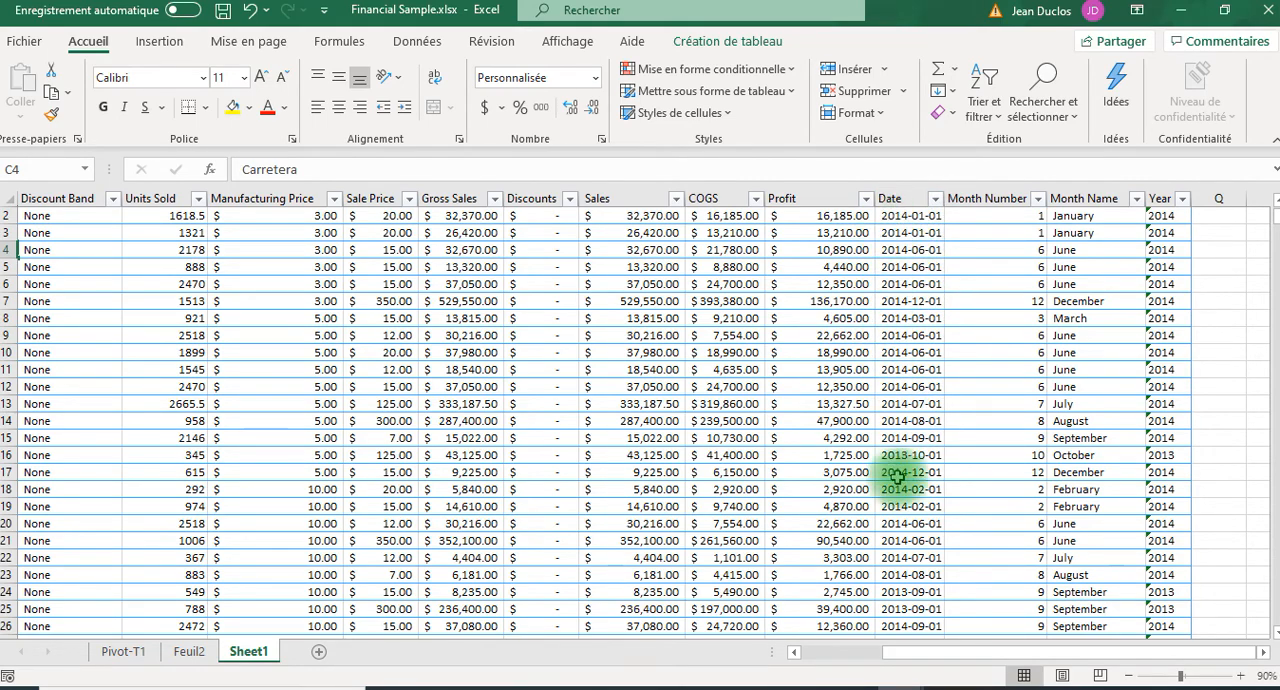
scroll(918, 430, "down", 3)
scroll(918, 430, "down", 4)
scroll(918, 430, "down", 8)
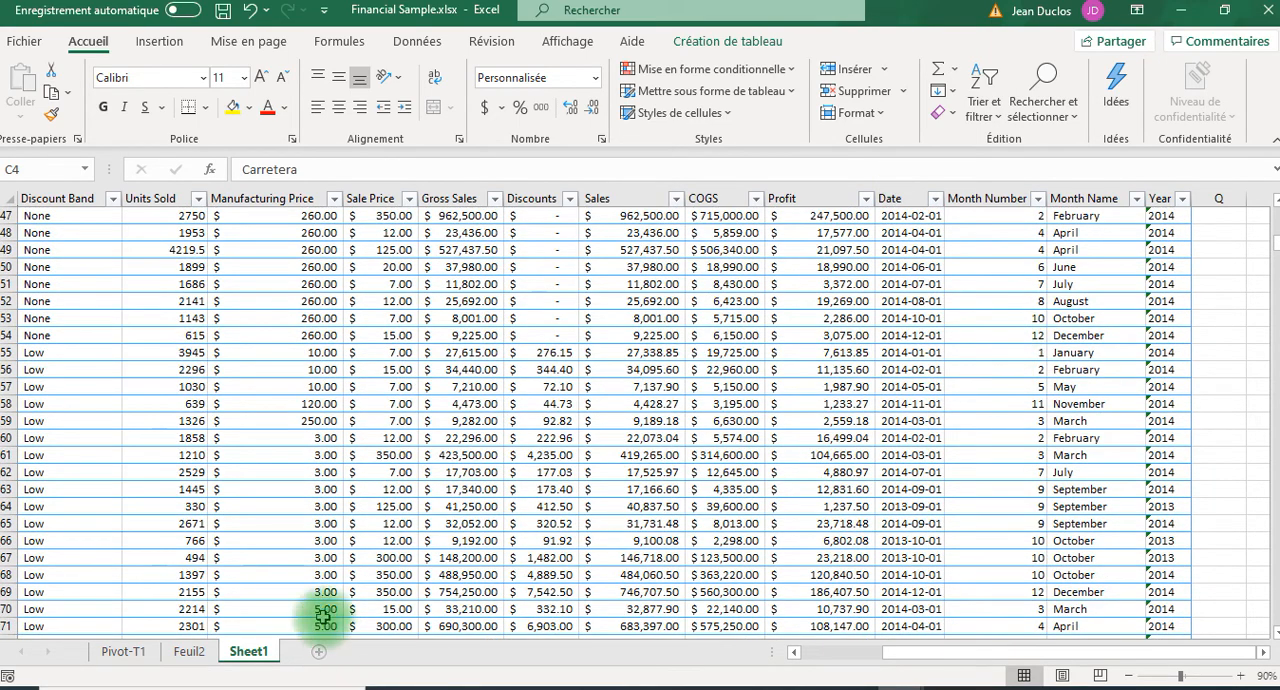
left_click(185, 653)
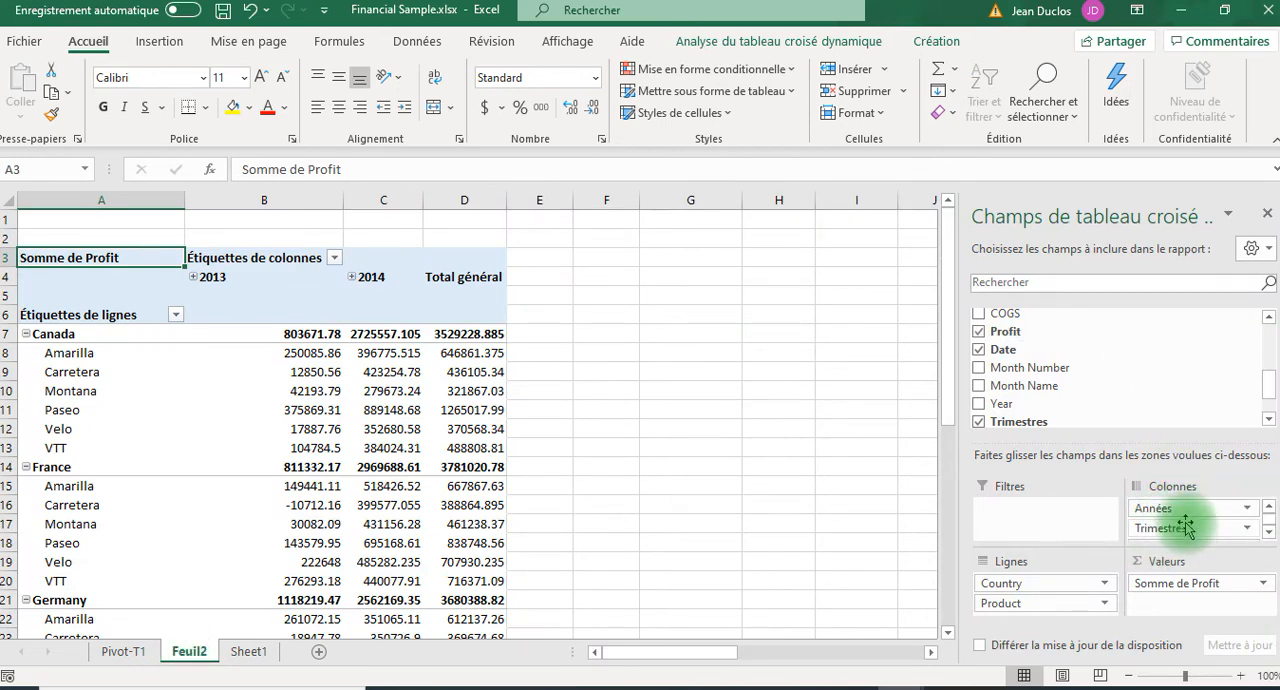
Review the grouped date fields, expand 2013 into quarters and Trimestre3 into months, and collapse 2013 again.
left_click(1268, 532)
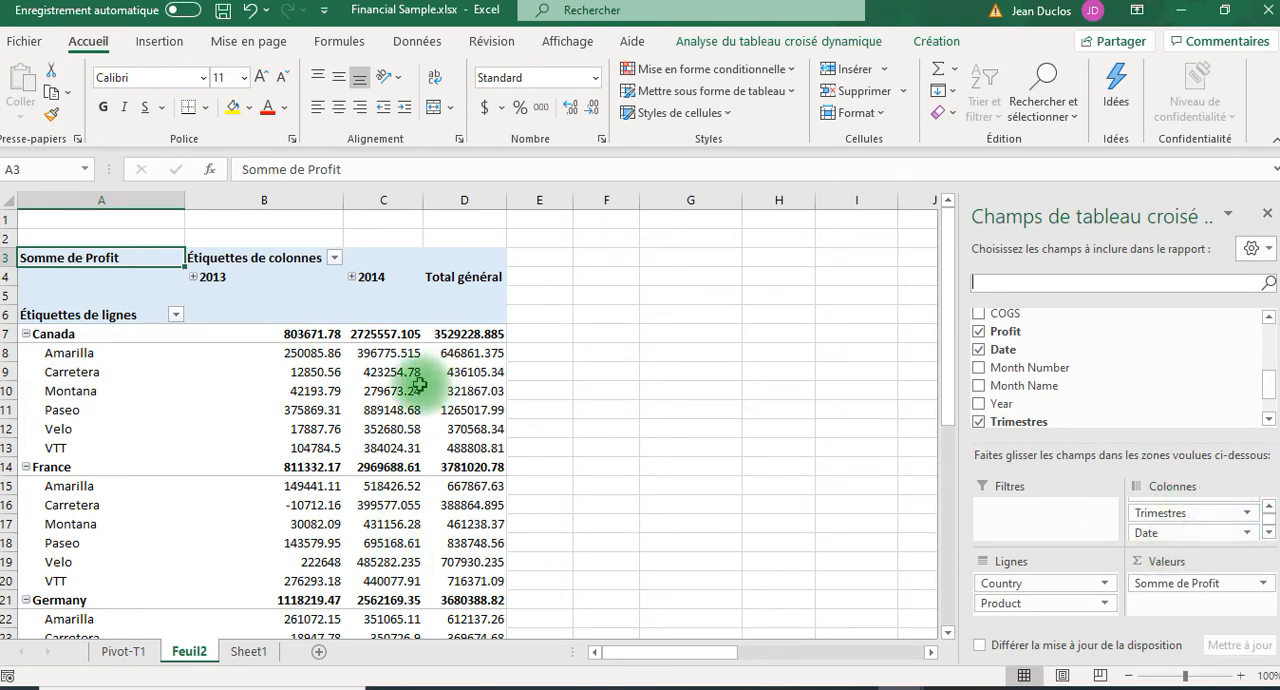
left_click(194, 277)
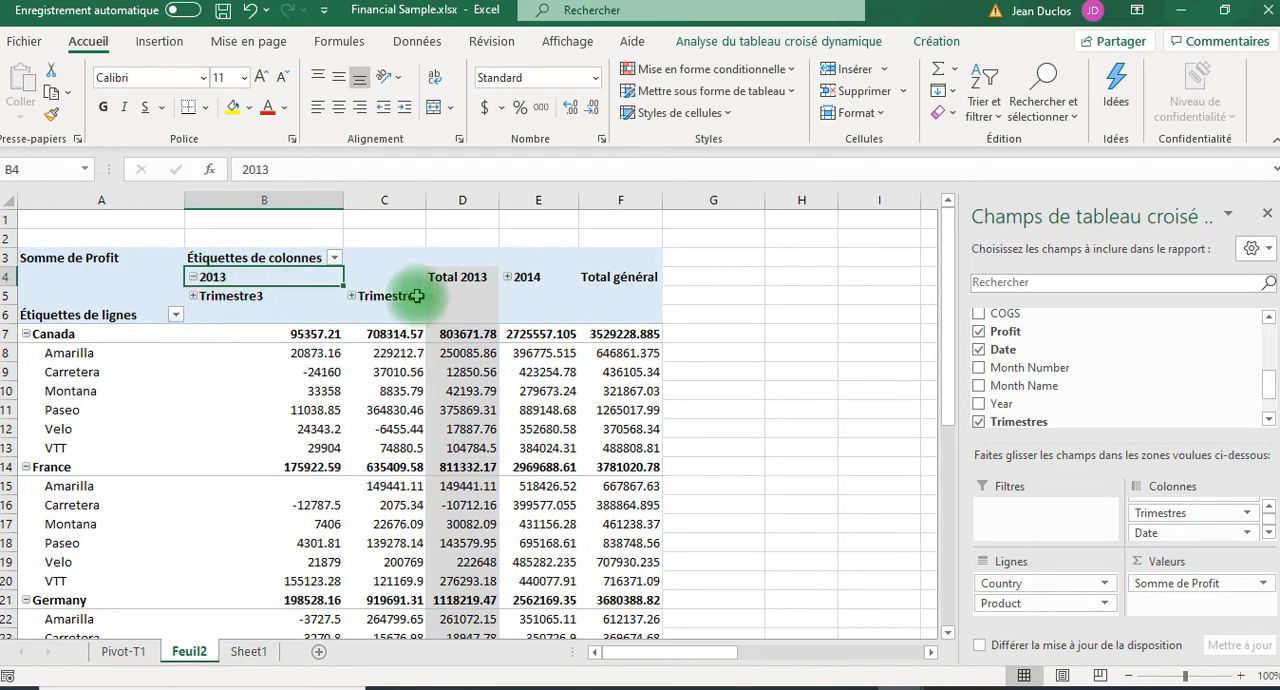
left_click(193, 296)
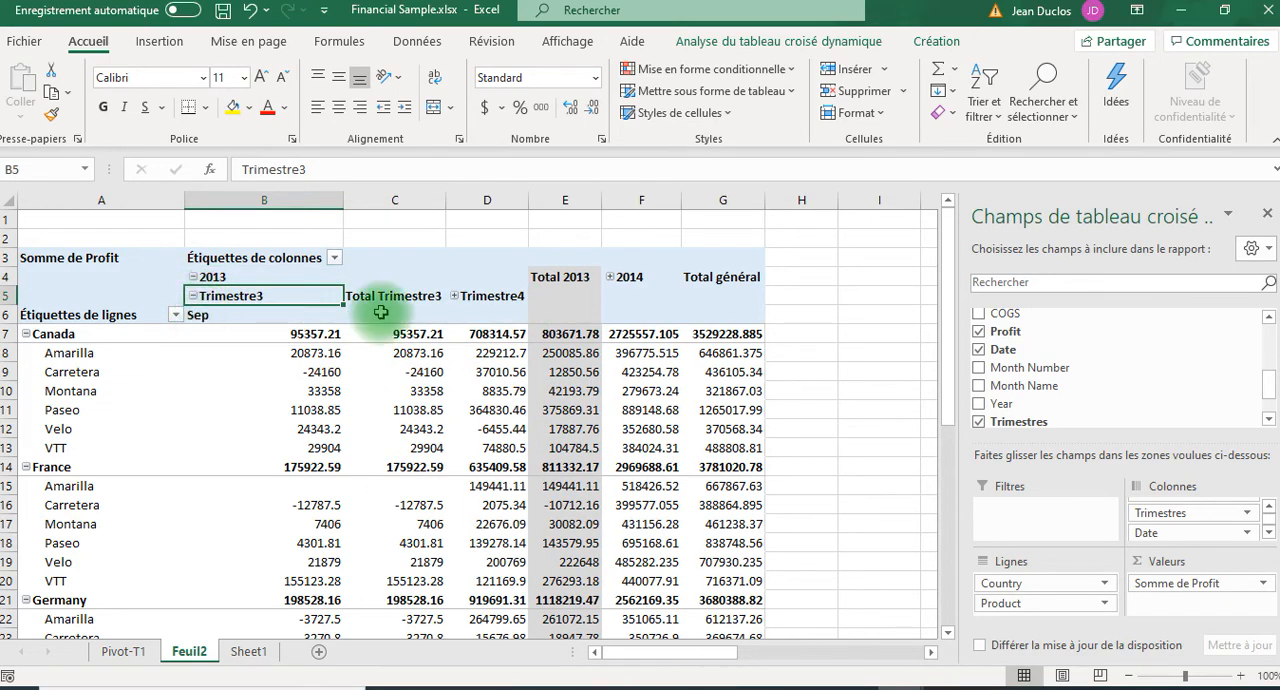
left_click(194, 278)
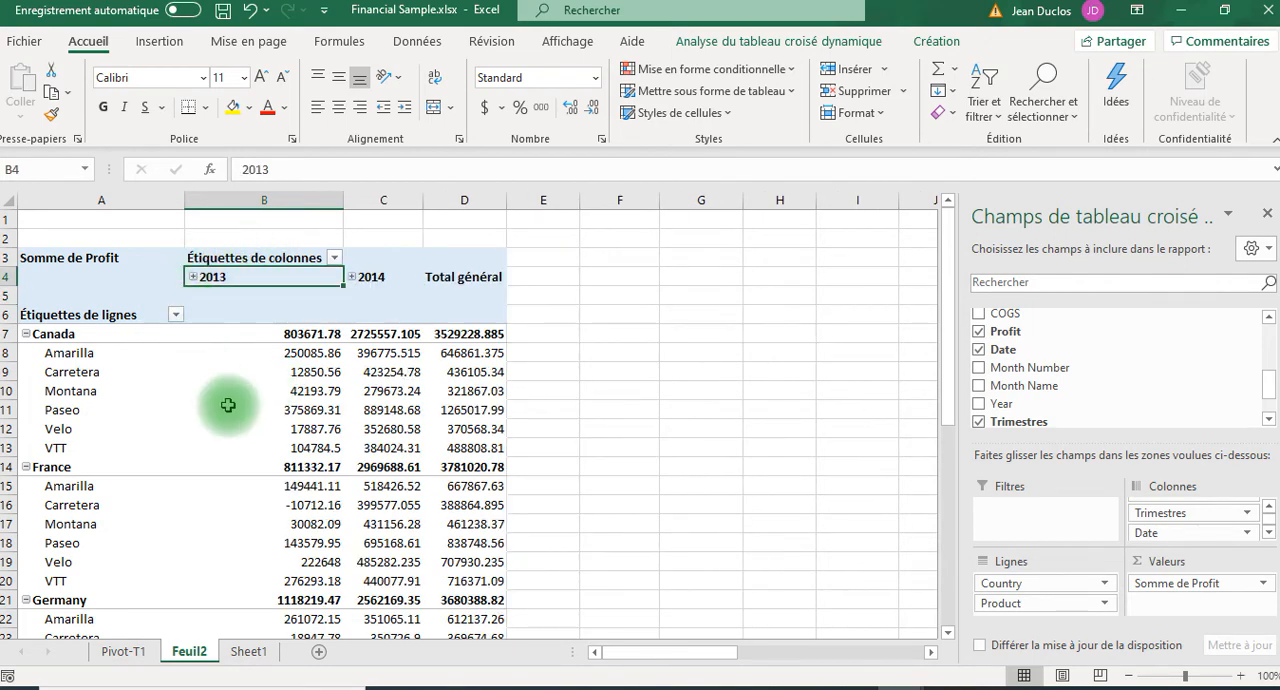
Expand 2014 and show the months of Trimestre1 and Trimestre2, then collapse Trimestre2 and the whole 2014 group.
left_click(352, 278)
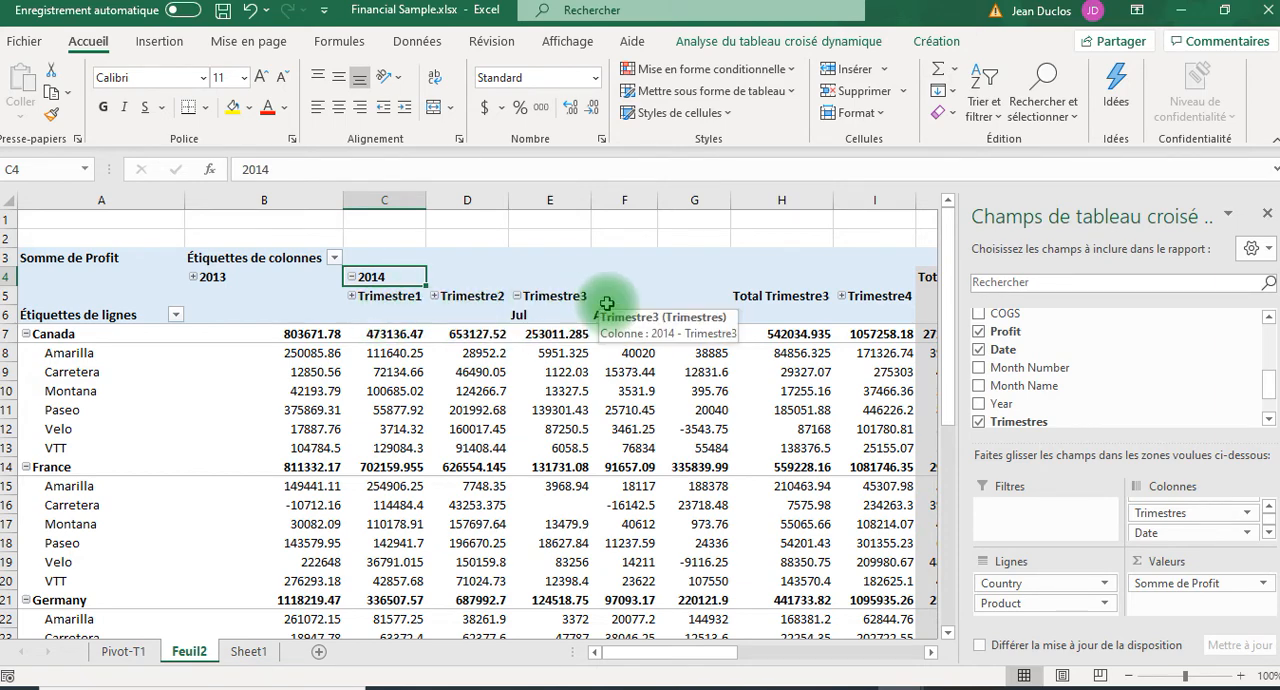
left_click(352, 297)
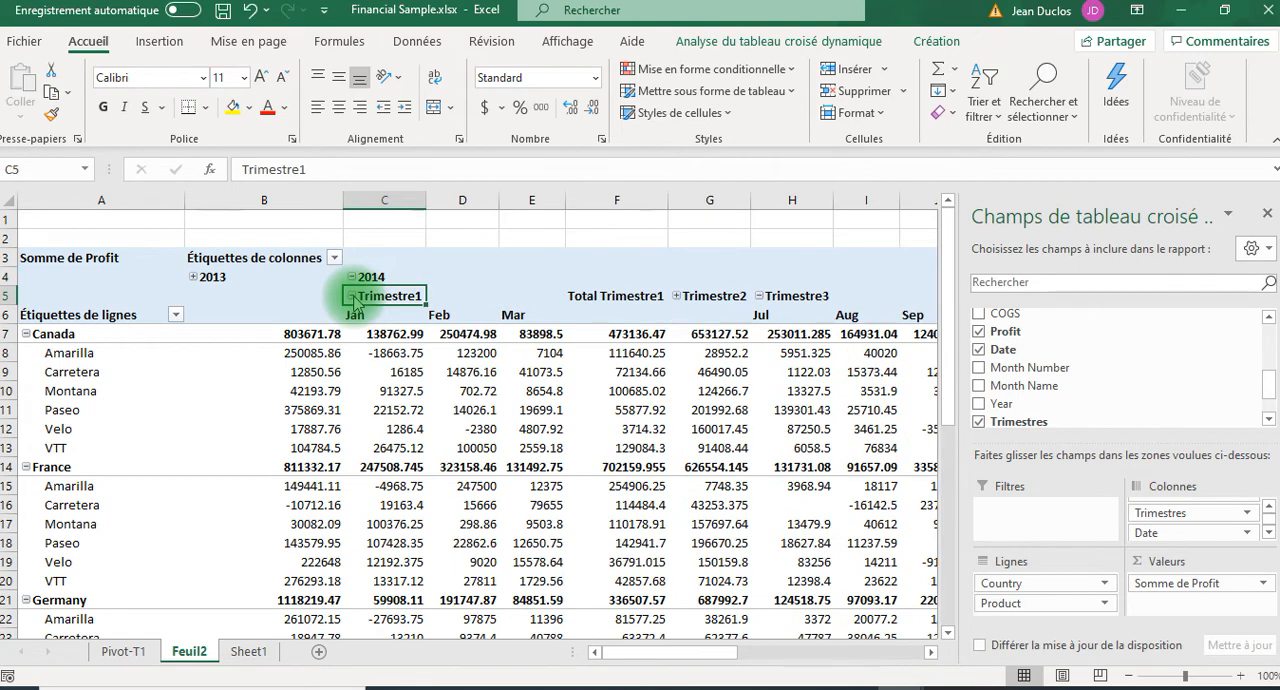
left_click(677, 297)
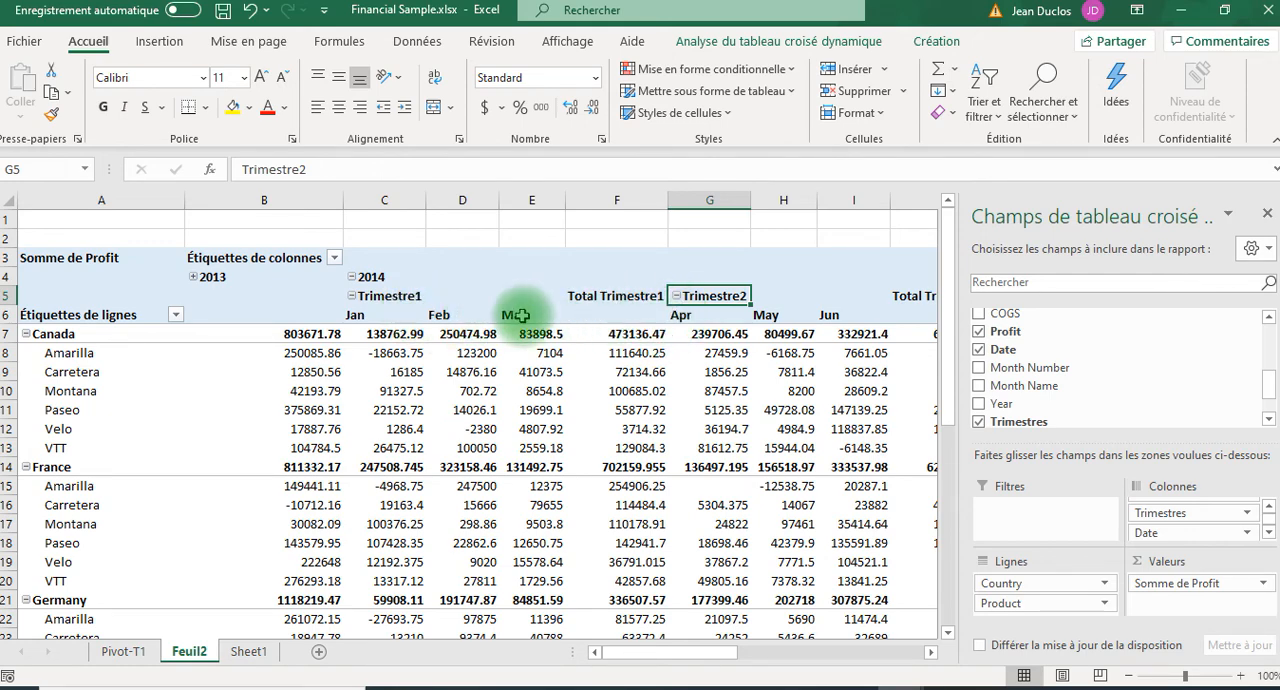
left_click(677, 296)
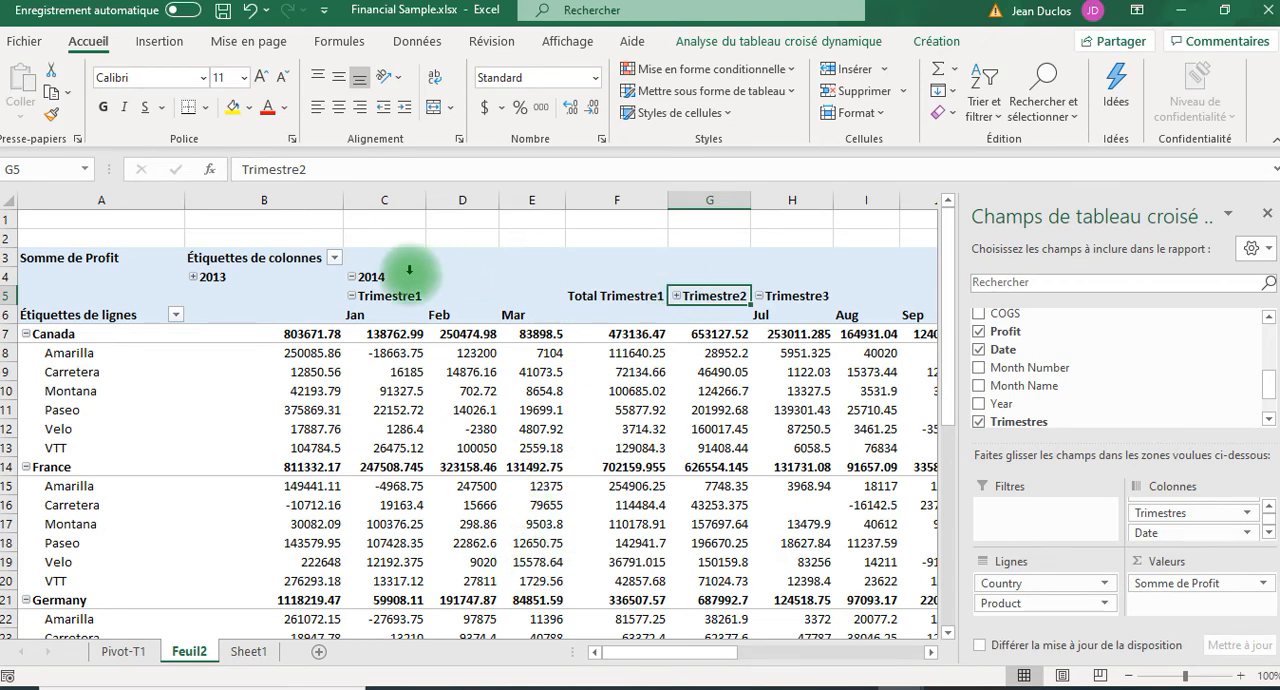
left_click(351, 279)
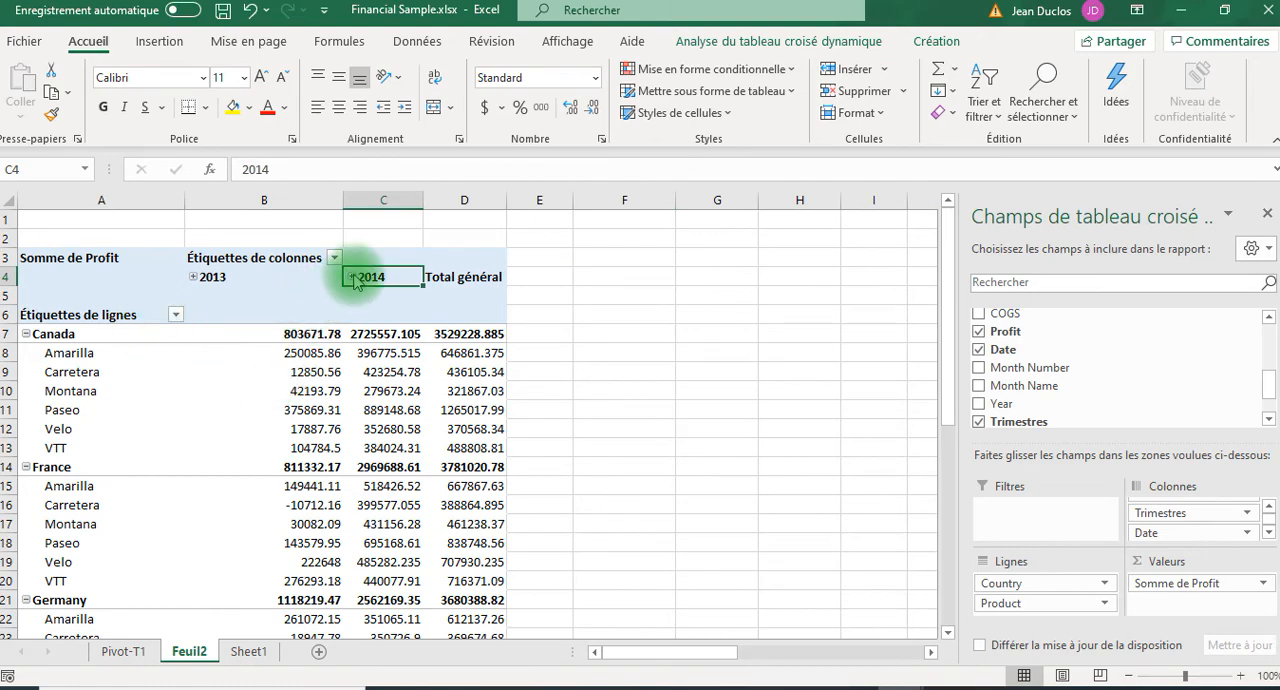
Expand 2014 again to examine its quarter and month columns through Total général, then collapse it and check the column fields.
left_click(351, 279)
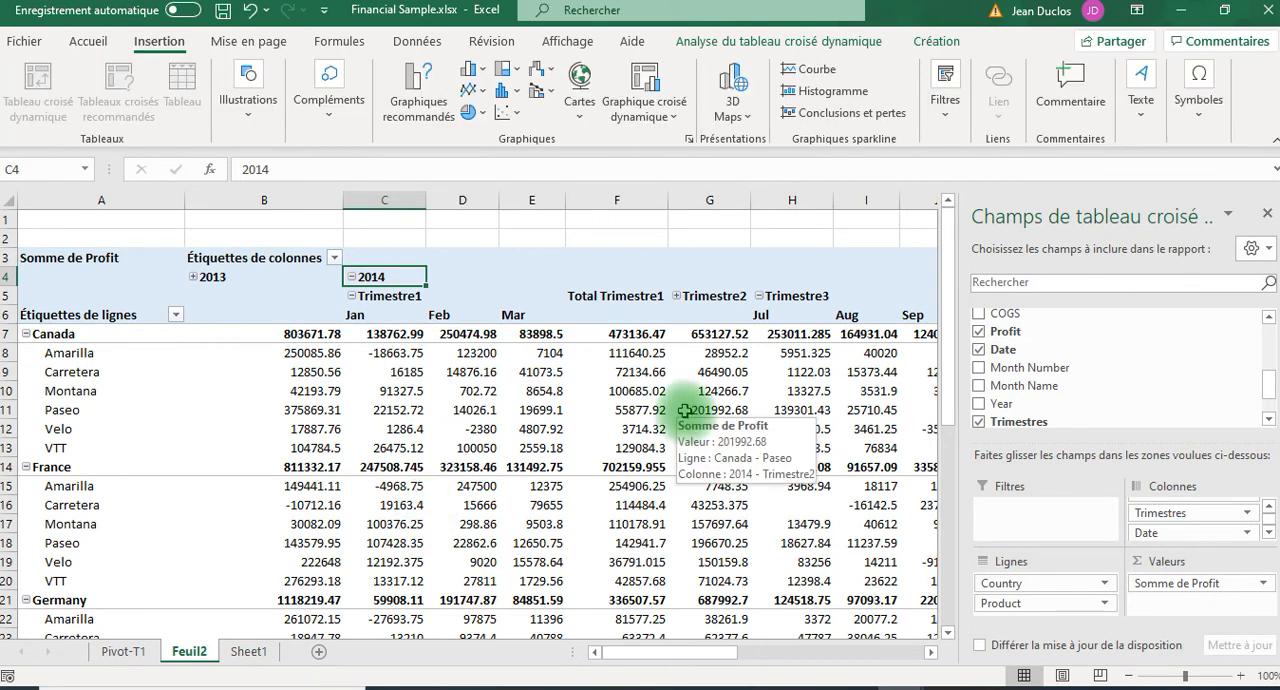
double_click(370, 278)
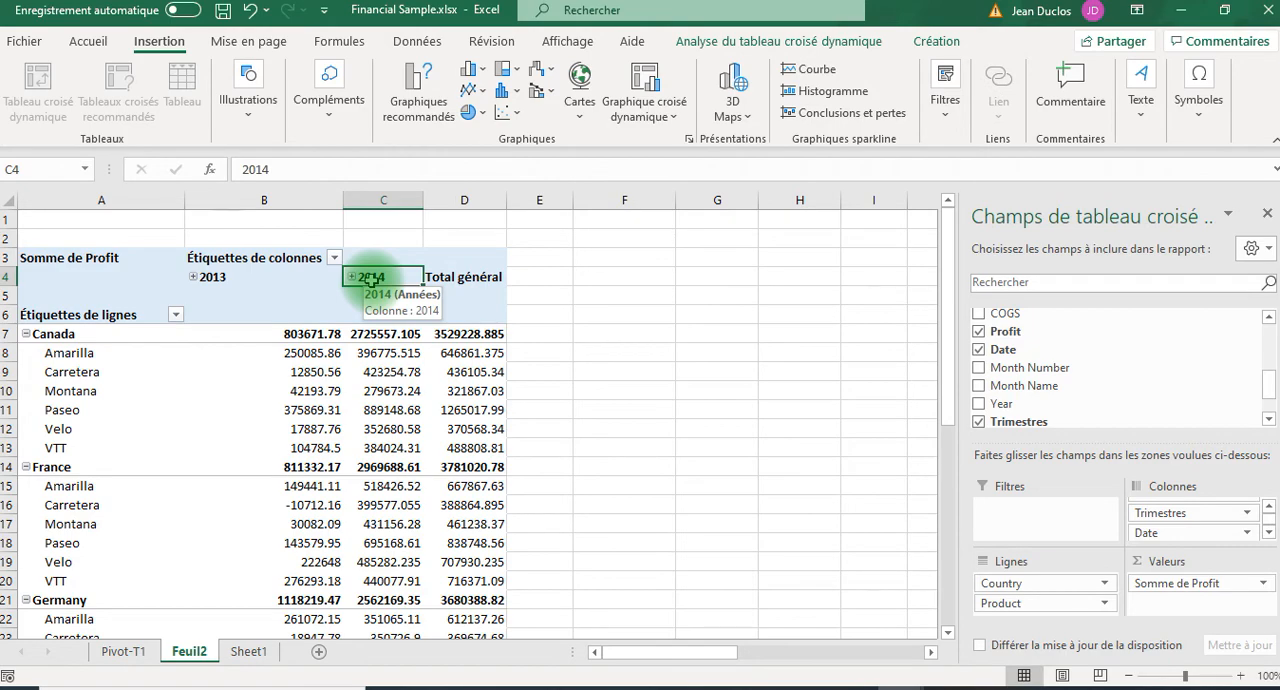
double_click(370, 278)
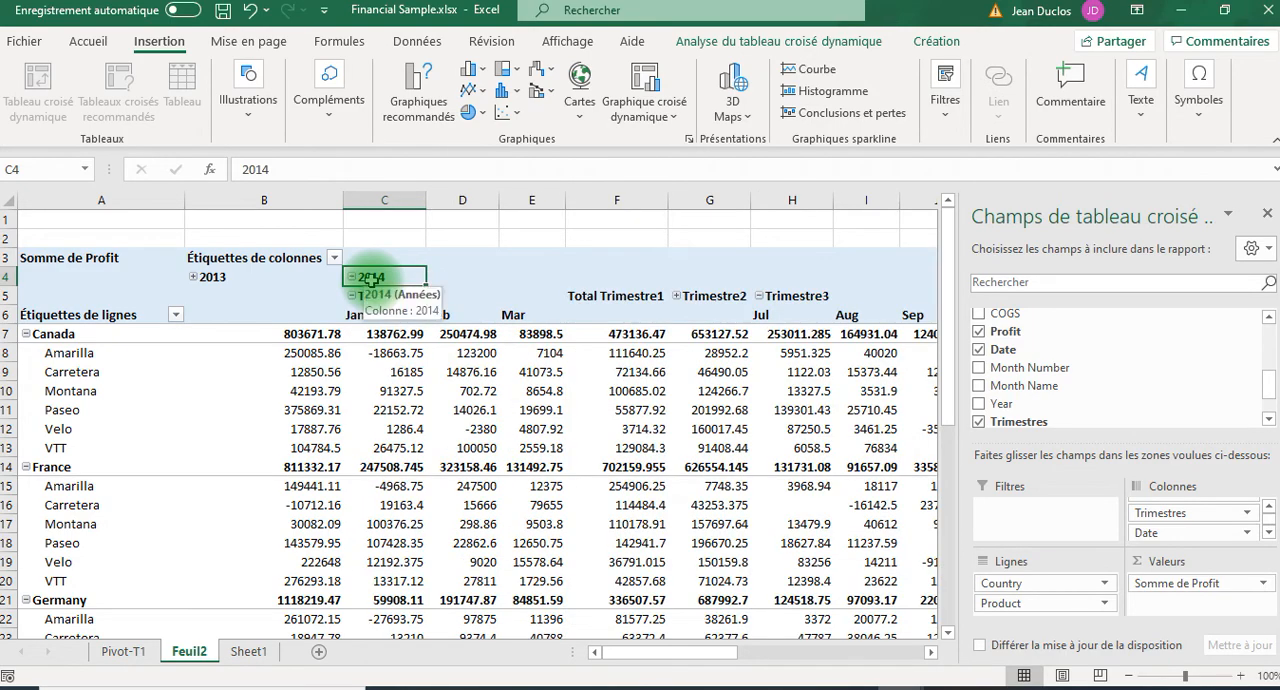
left_click_drag(737, 652, 806, 668)
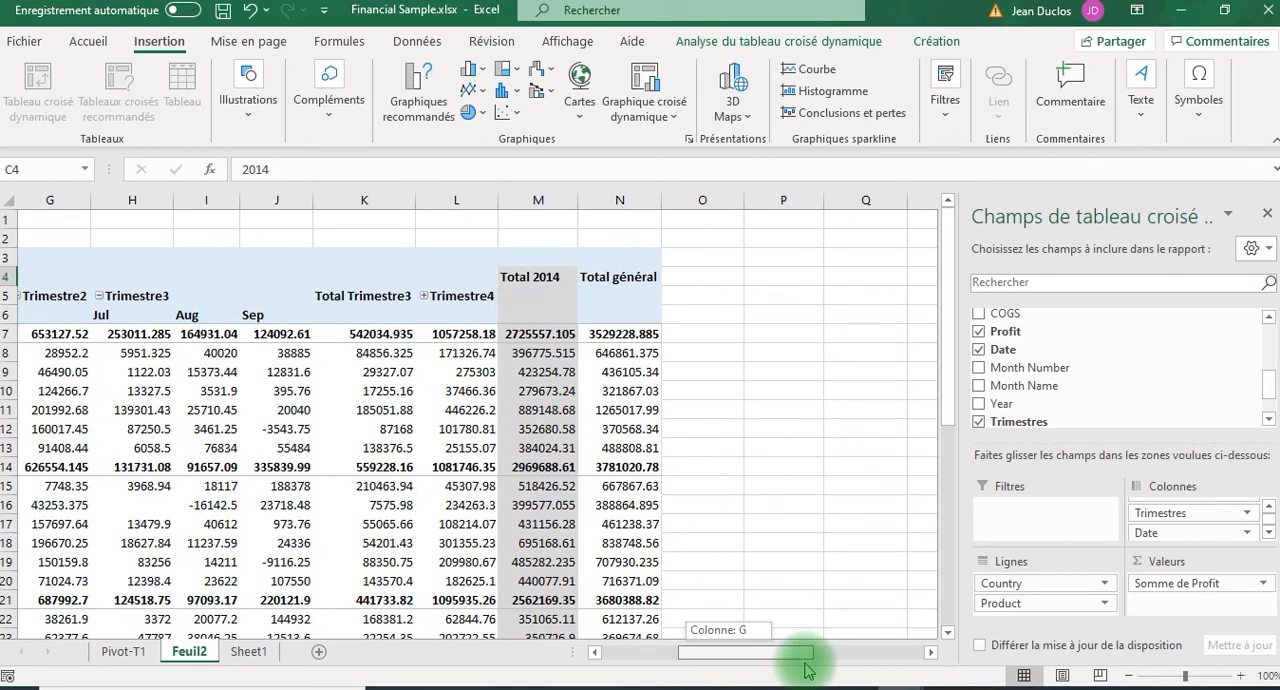
left_click_drag(806, 668, 657, 657)
left_click(382, 283)
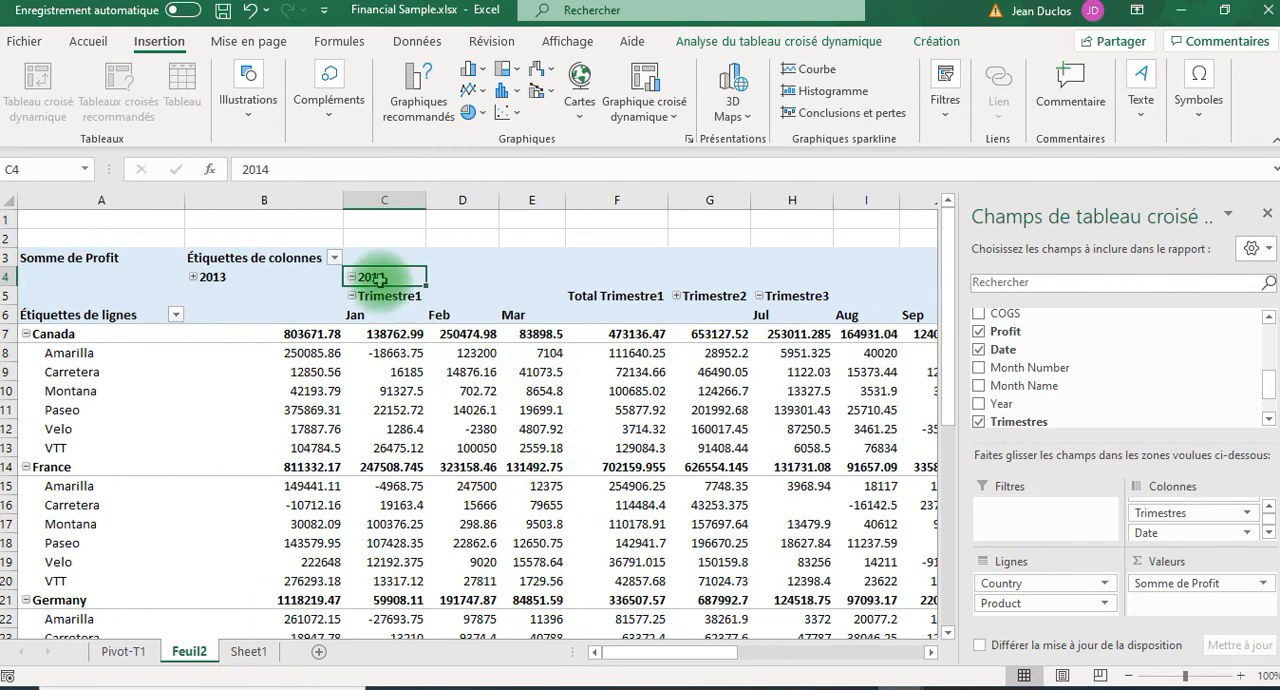
double_click(378, 279)
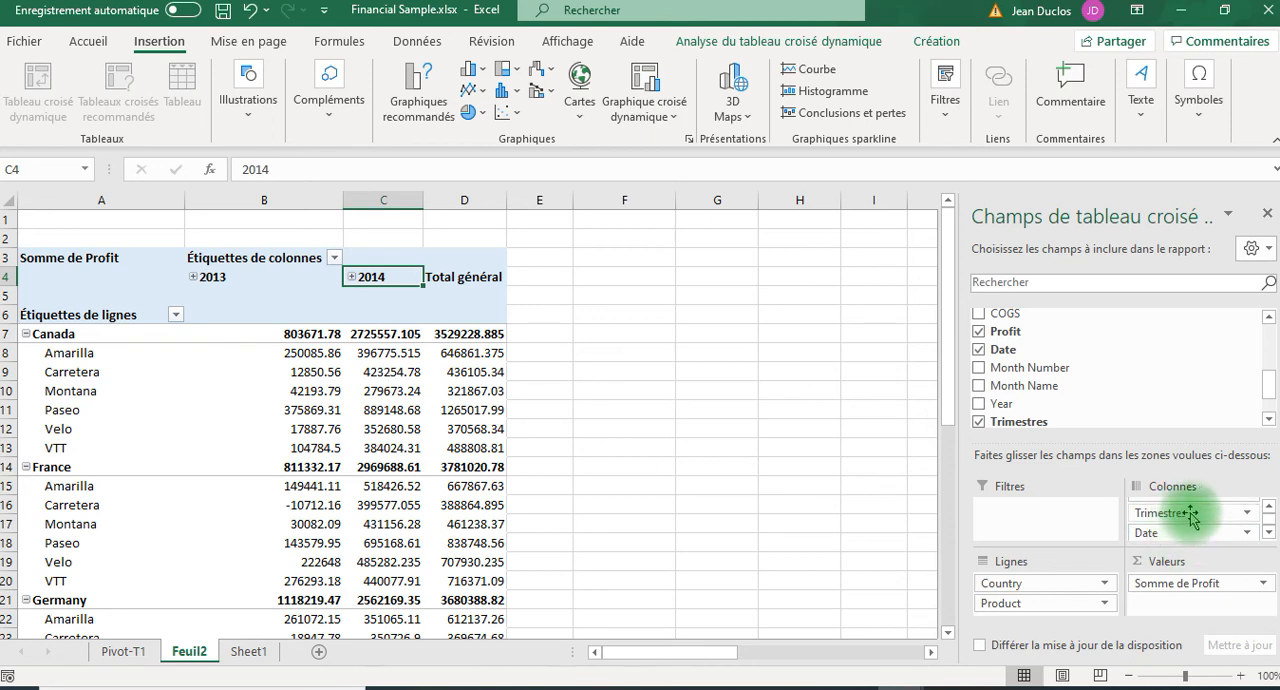
left_click(1268, 508)
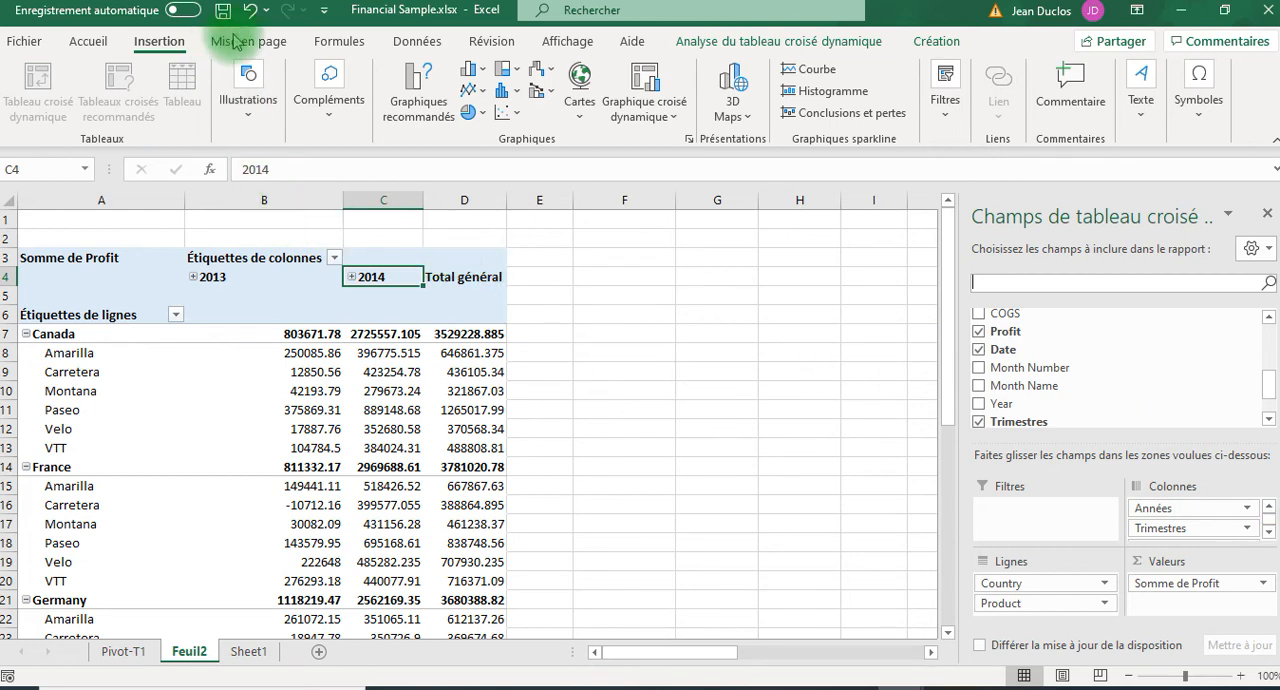
Regroup the PivotTable's date columns by Années only, removing the Mois and Trimestres grouping levels.
left_click(757, 42)
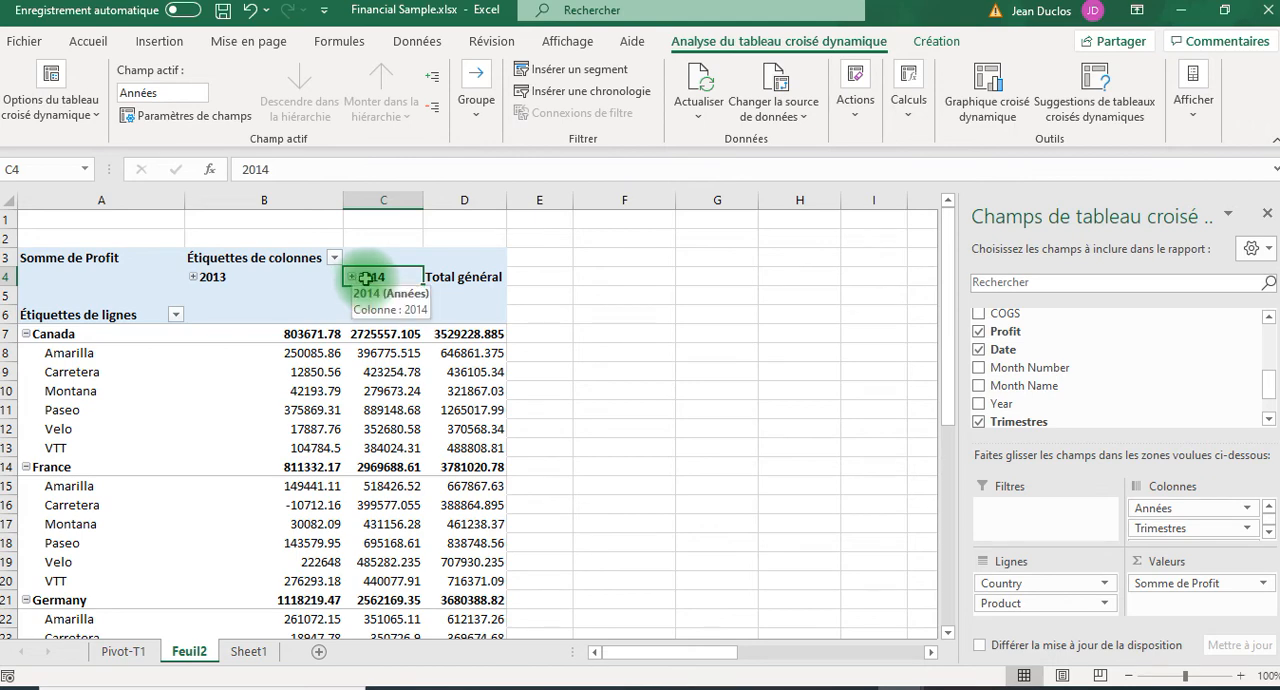
left_click(474, 116)
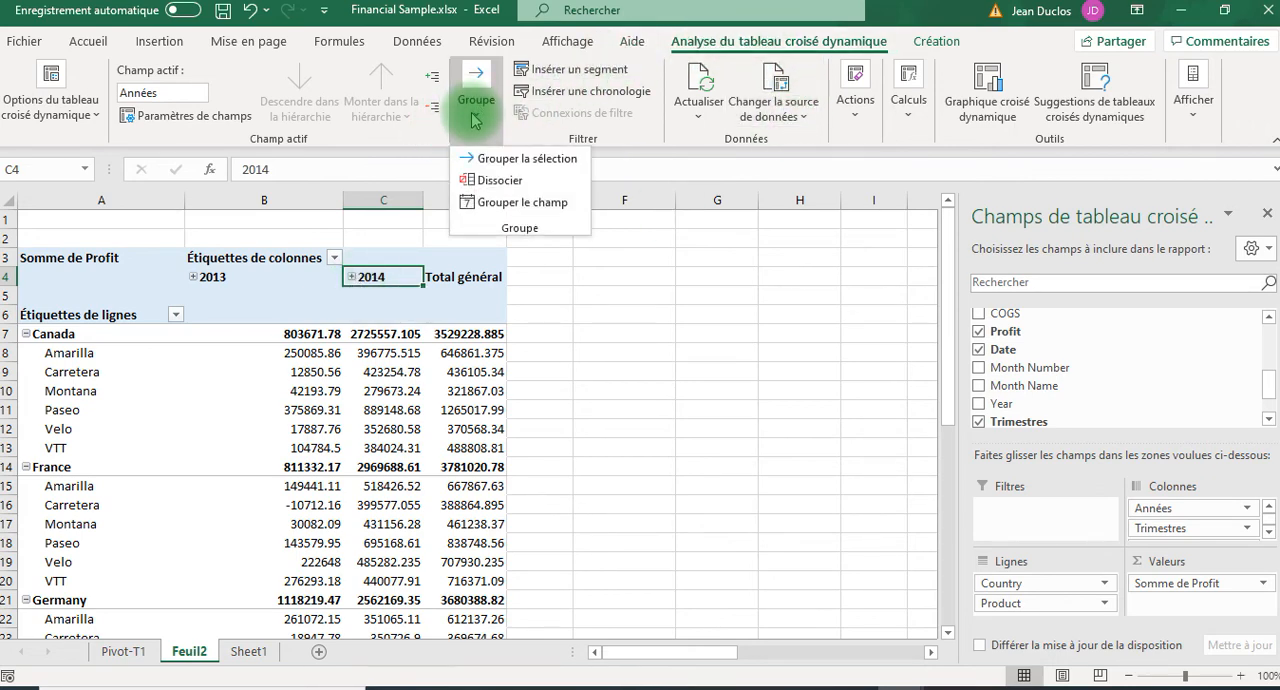
left_click(502, 203)
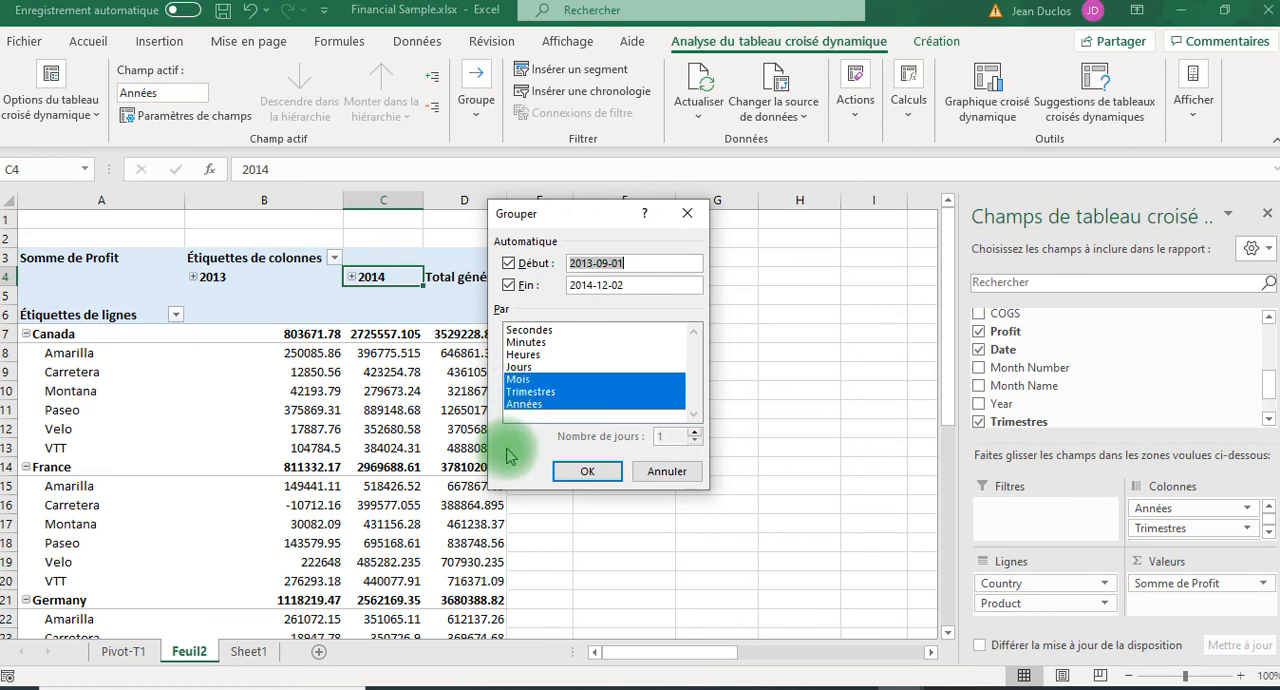
left_click(521, 403)
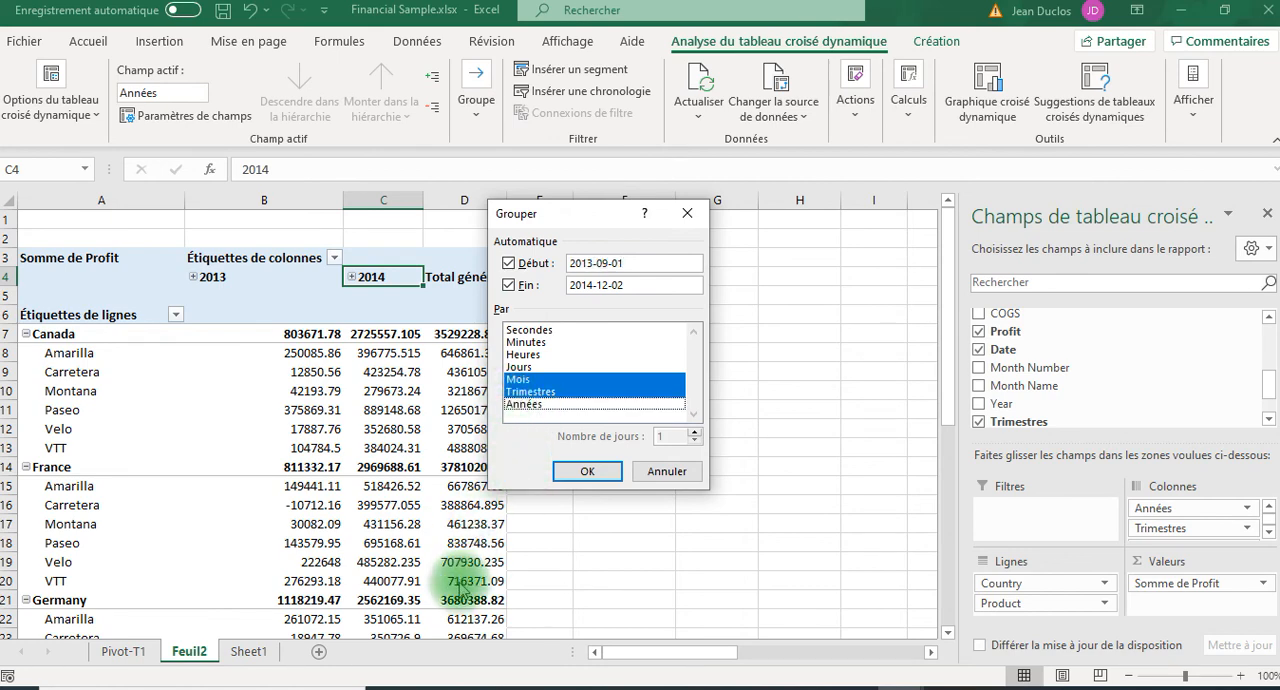
left_click(523, 404)
left_click(521, 379)
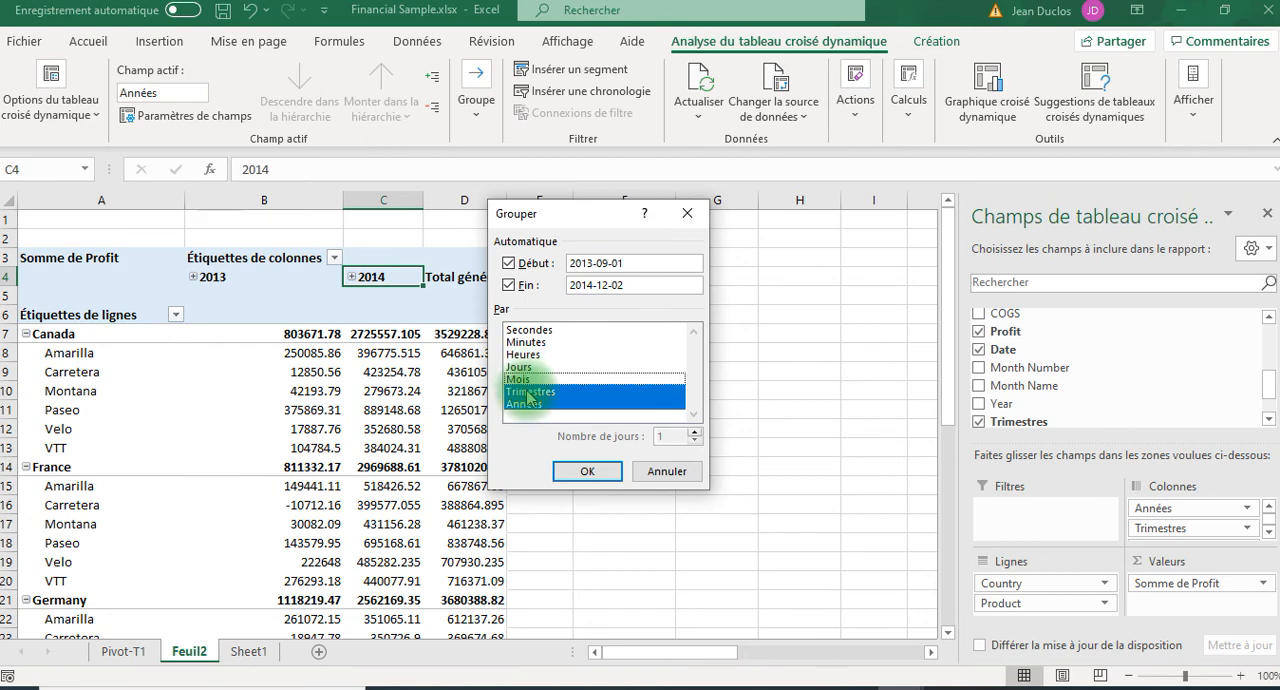
left_click(525, 391)
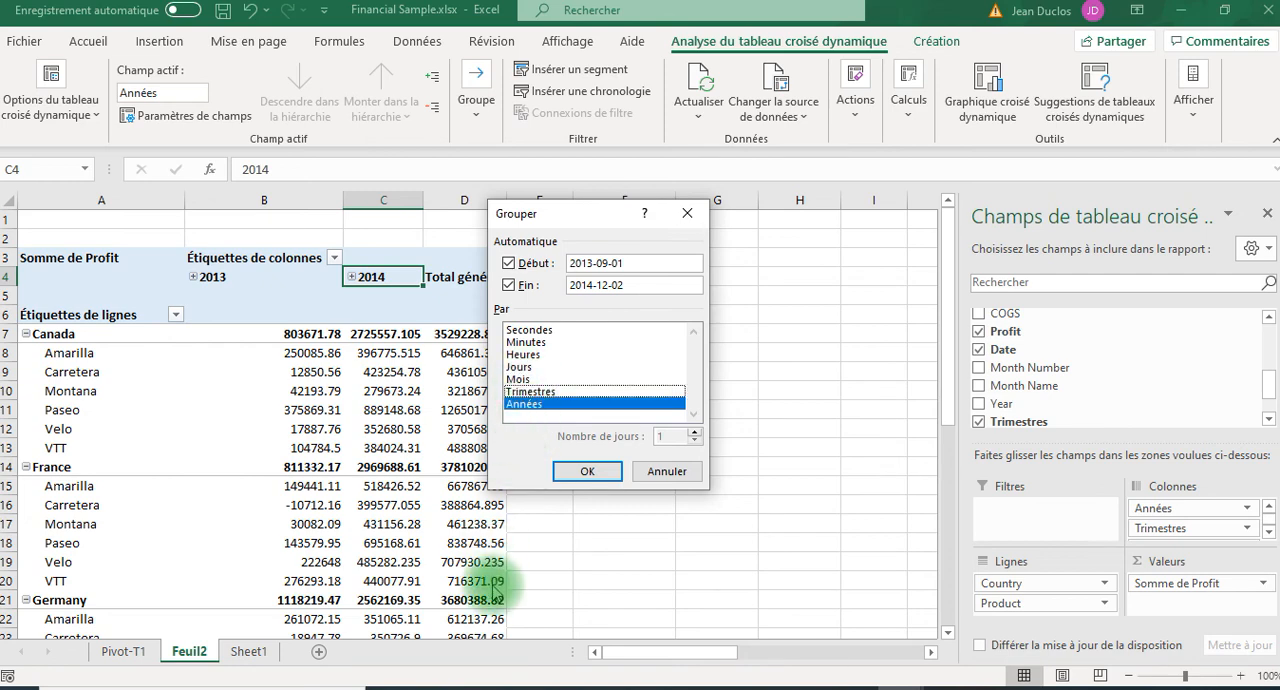
left_click(589, 474)
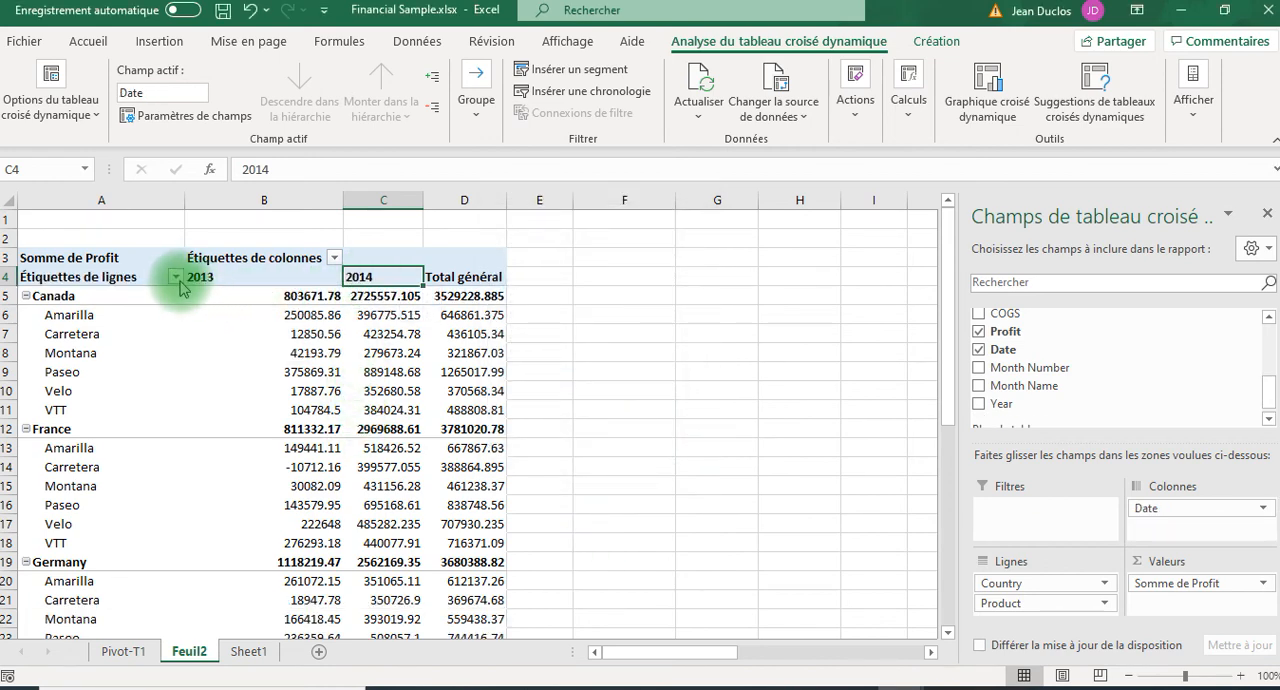
Check the 2013 and 2014 column headers of the regrouped PivotTable for remaining expandable date levels.
left_click(175, 277)
left_click(175, 280)
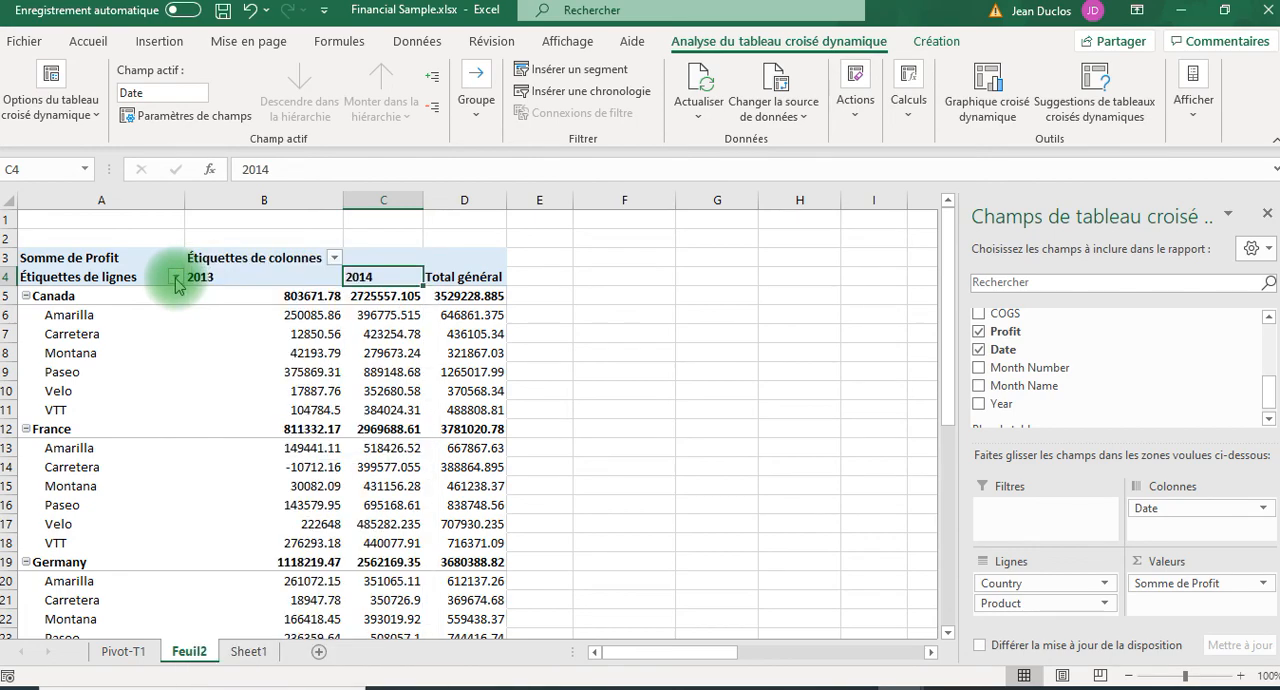
left_click(200, 275)
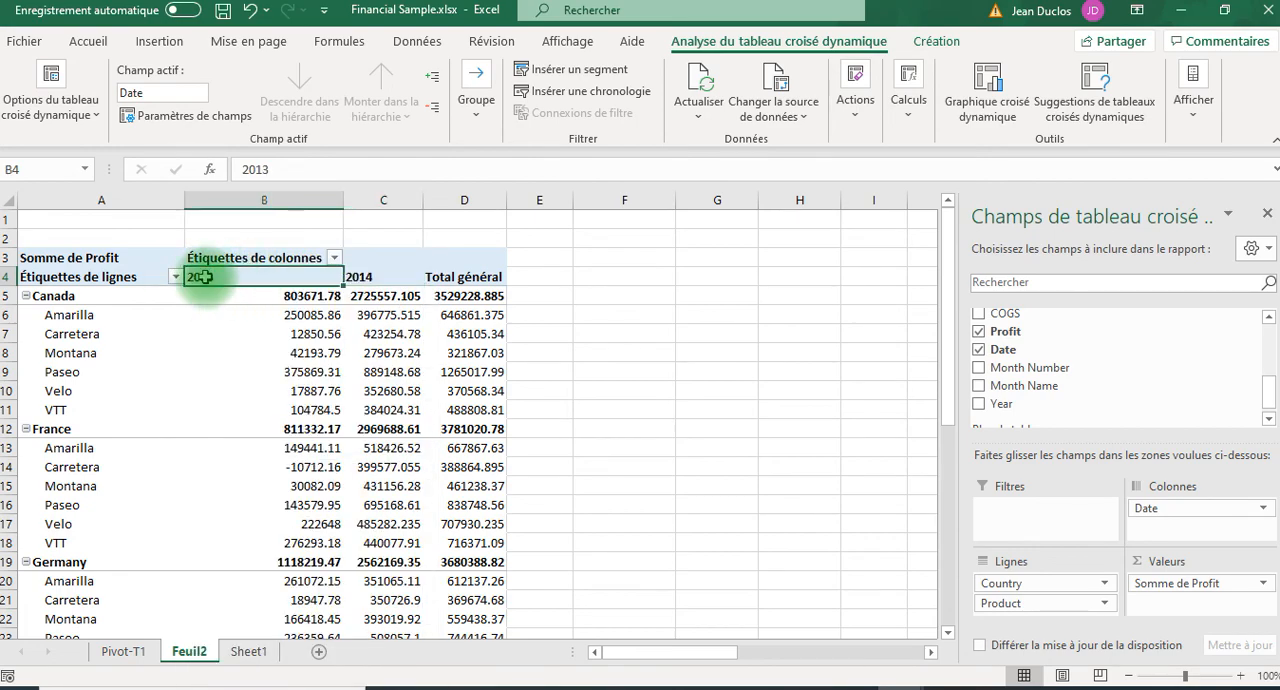
left_click(366, 280)
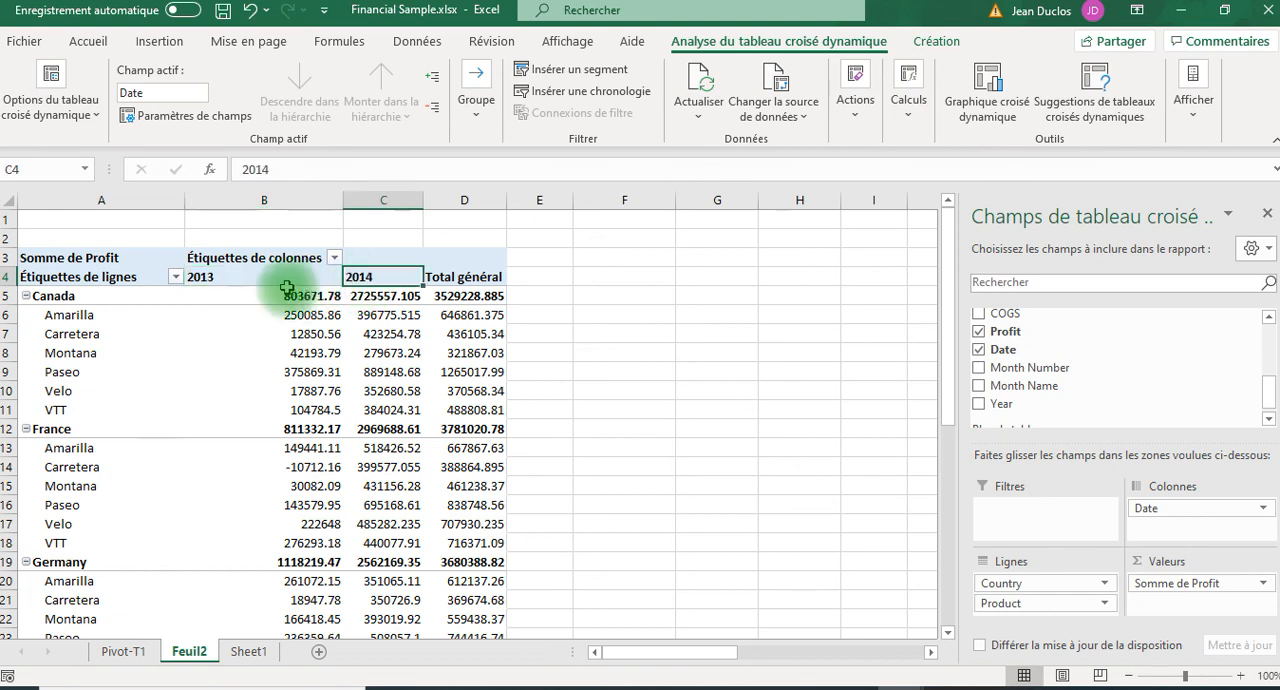
left_click(217, 278)
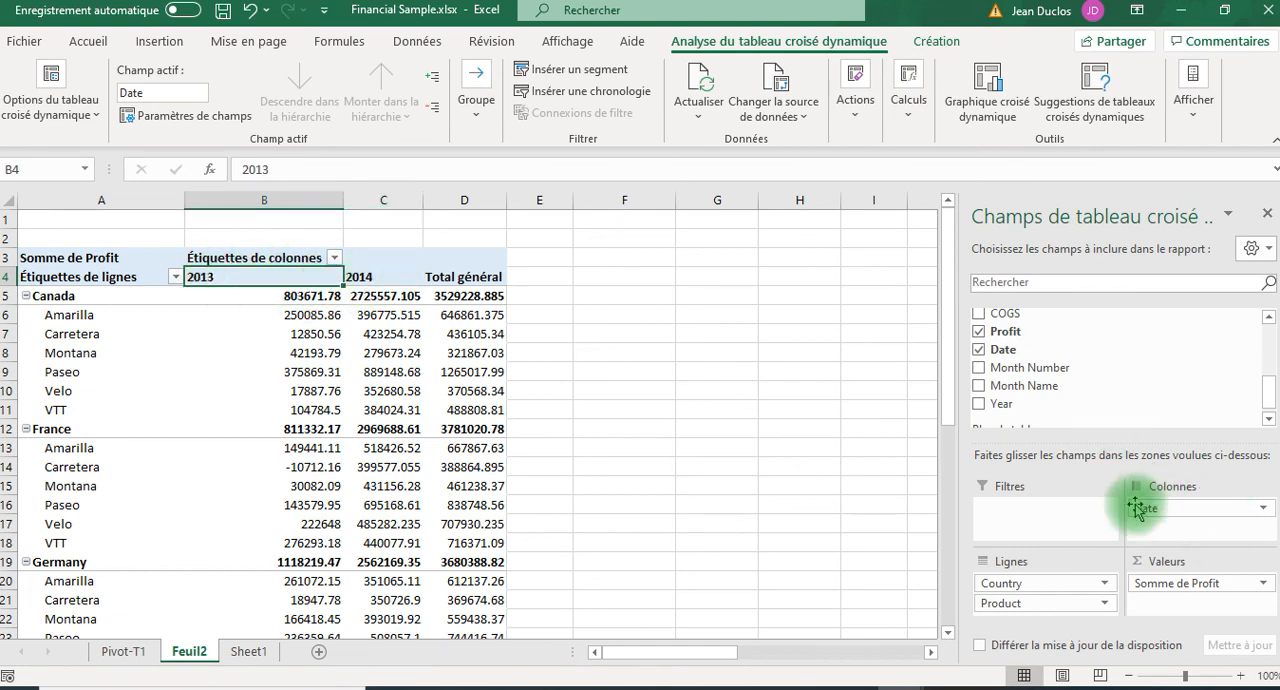